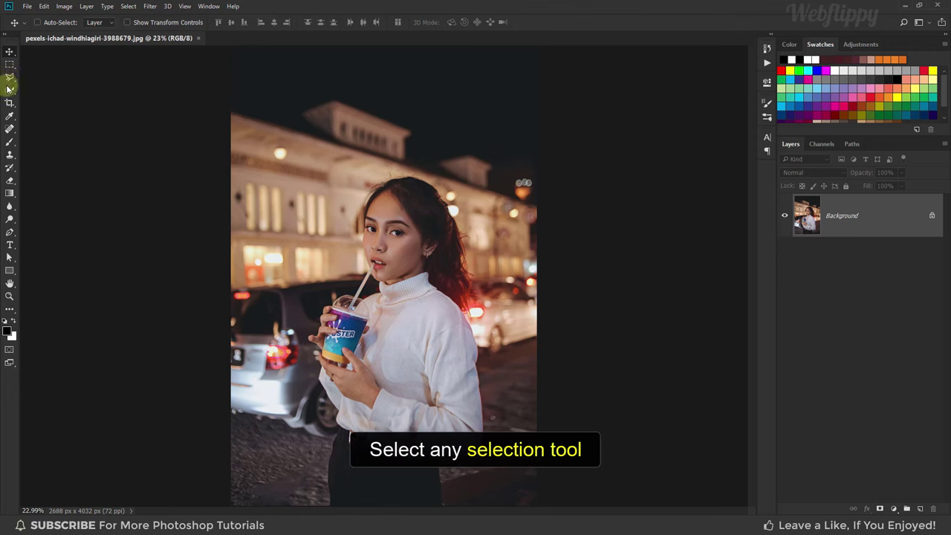
# Step: Quick-select the cup, its lid and the straw with a smaller brush
pyautogui.moveTo(8, 92); pyautogui.dragTo(39, 94)
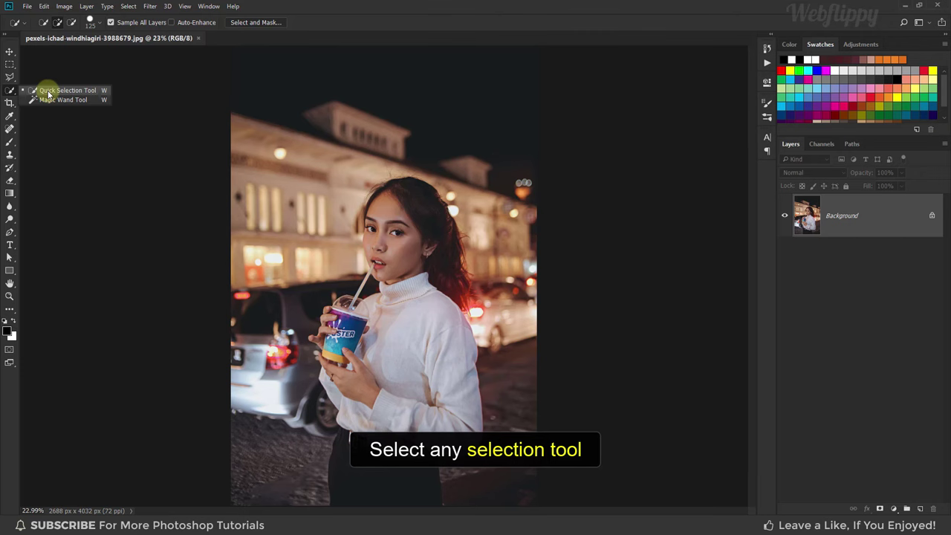
pyautogui.click(48, 91)
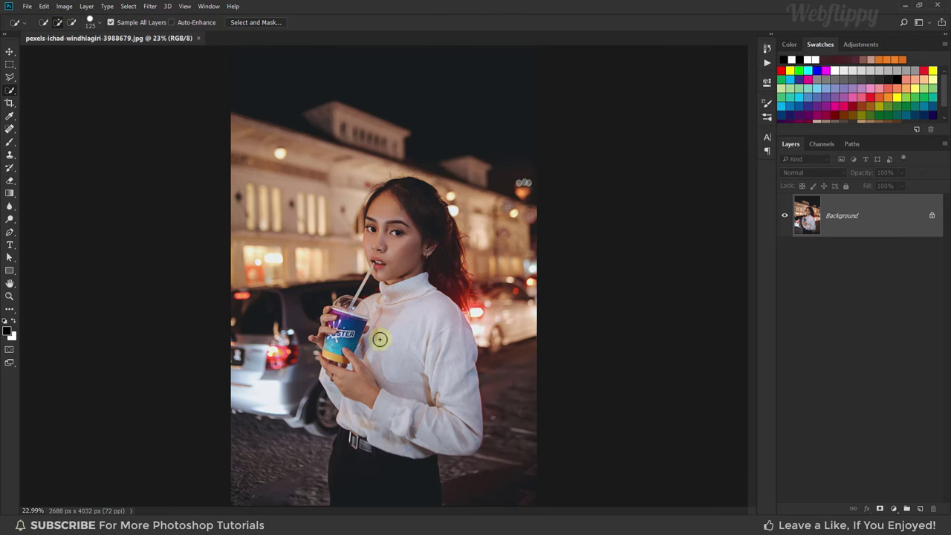
pyautogui.scroll(2, 352, 336)
pyautogui.scroll(3, 352, 336)
pyautogui.moveTo(352, 336); pyautogui.dragTo(349, 321)
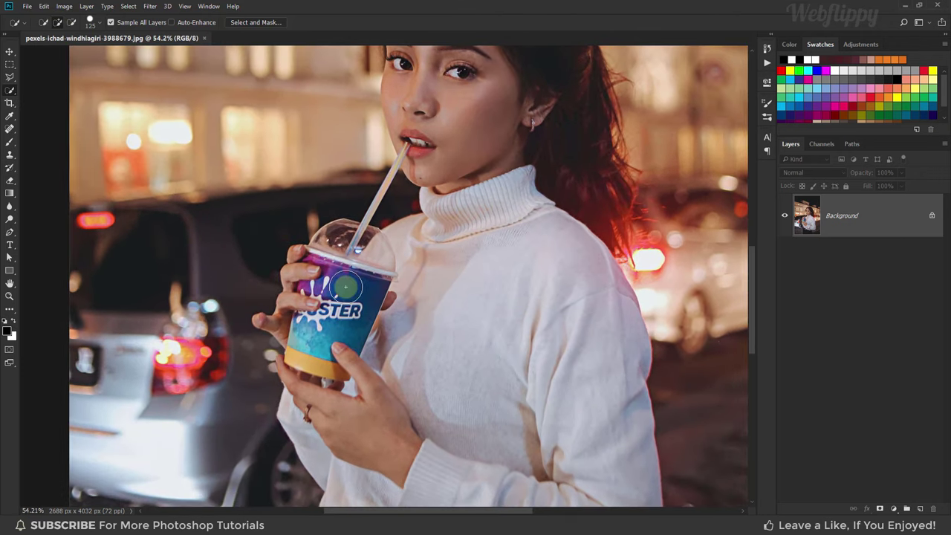
pyautogui.press('[')
pyautogui.moveTo(342, 283); pyautogui.dragTo(360, 234)
pyautogui.press('[')
pyautogui.press('[')
pyautogui.press('[')
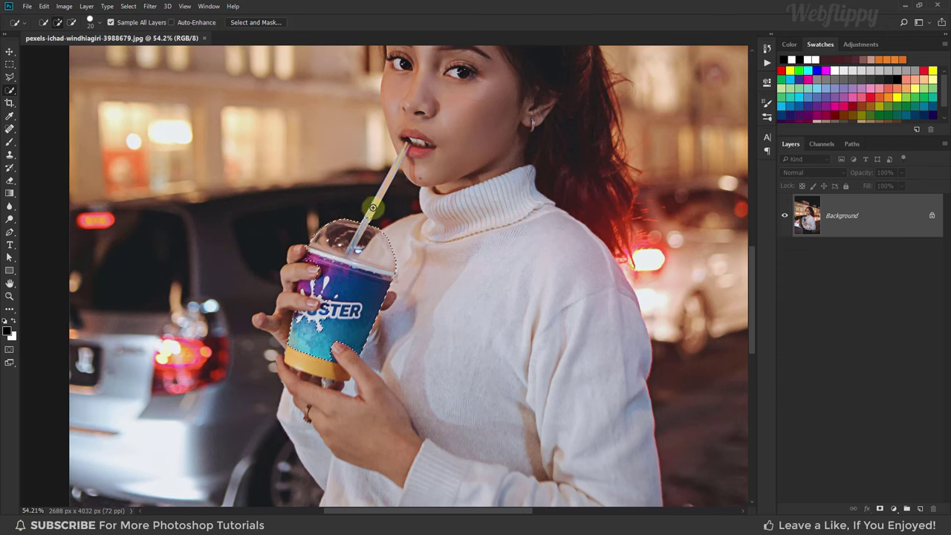
pyautogui.moveTo(375, 190); pyautogui.dragTo(406, 145)
# Step: Add the cup's yellow bottom band to the selection
pyautogui.scroll(1, 406, 145)
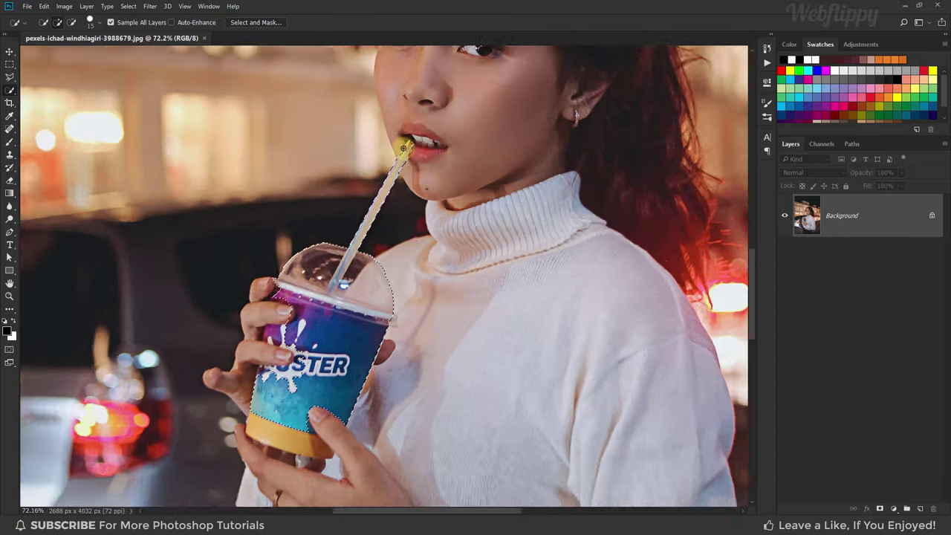
pyautogui.scroll(1, 402, 223)
pyautogui.scroll(1, 421, 265)
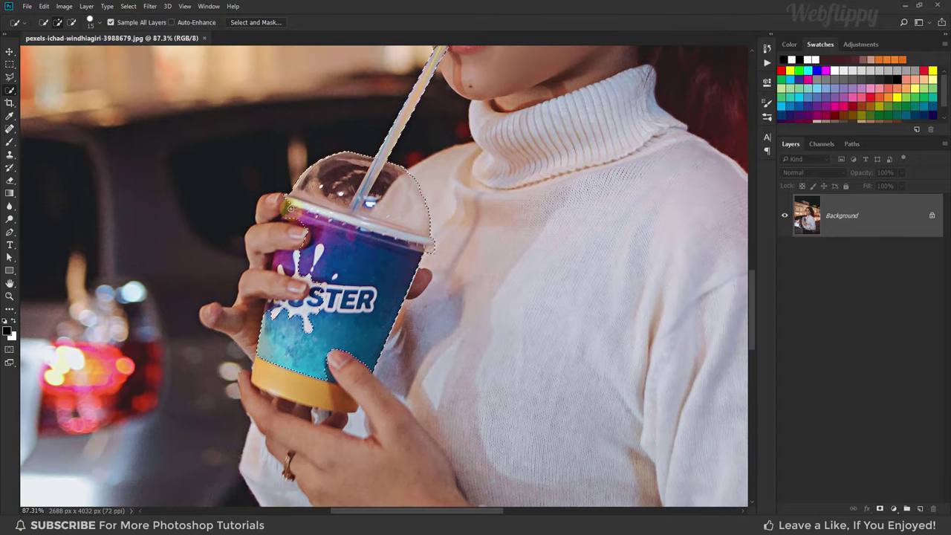
pyautogui.scroll(-2, 309, 293)
pyautogui.moveTo(309, 292); pyautogui.dragTo(316, 344)
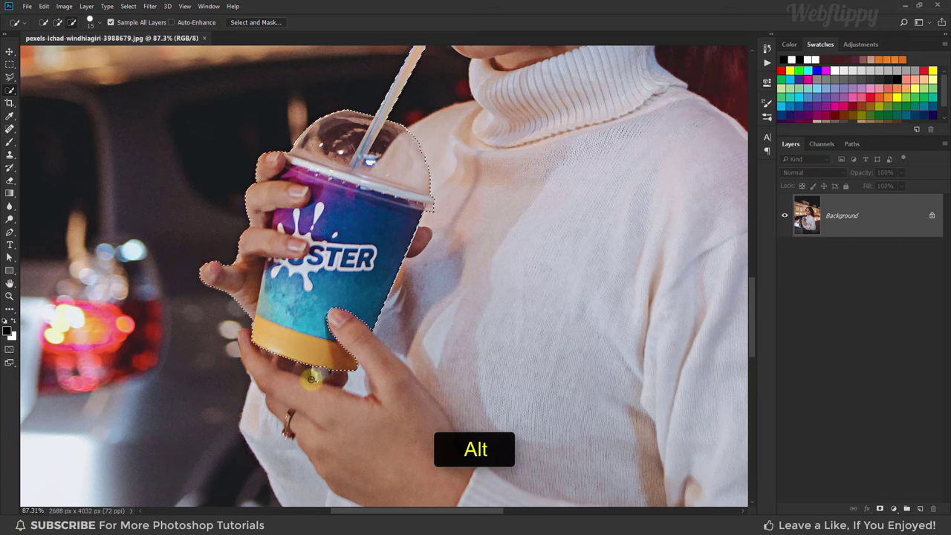
# Step: Subtract the gripping fingers from the cup selection and switch to the Move tool
pyautogui.moveTo(212, 271)
pyautogui.mouseDown()
pyautogui.moveTo(245, 246)
pyautogui.moveTo(276, 153)
pyautogui.mouseUp()
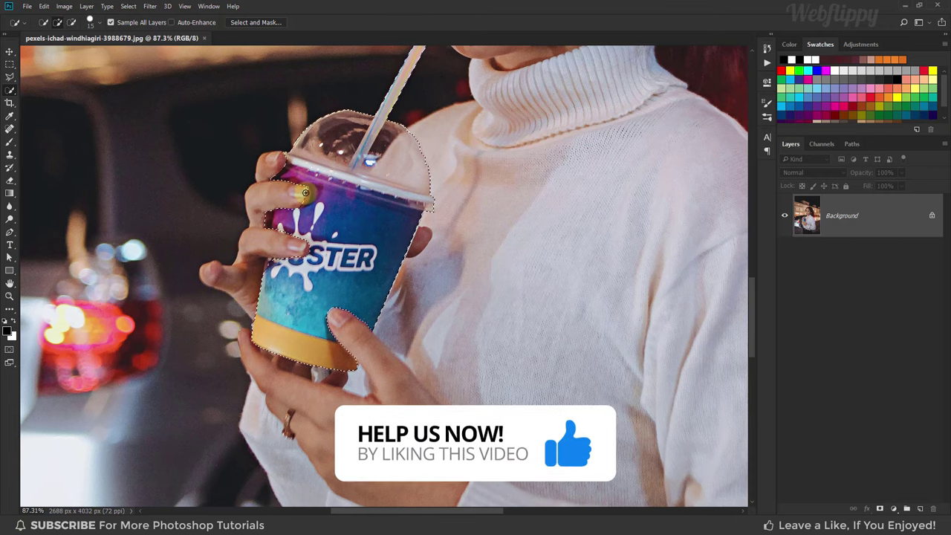
pyautogui.moveTo(305, 193); pyautogui.dragTo(269, 263)
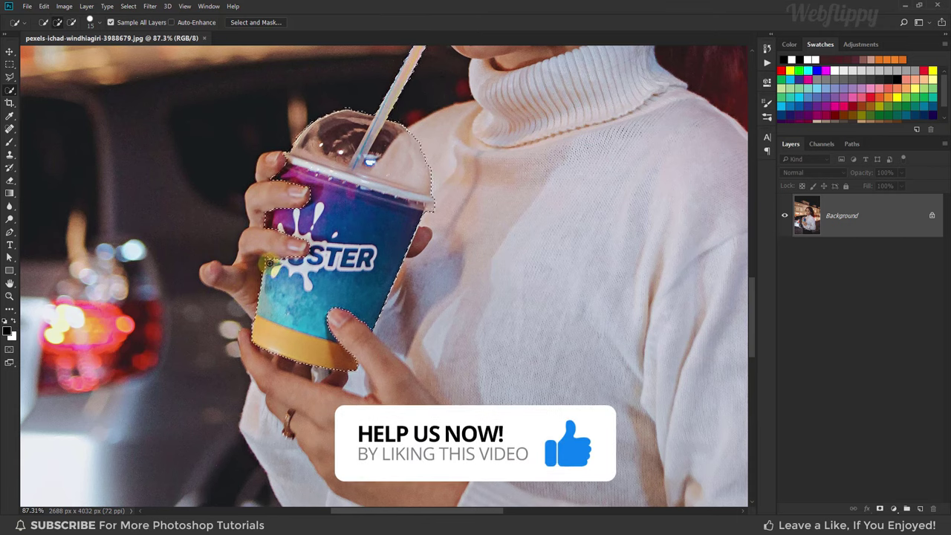
pyautogui.scroll(-2, 312, 275)
pyautogui.scroll(-2, 334, 283)
pyautogui.scroll(-1, 357, 291)
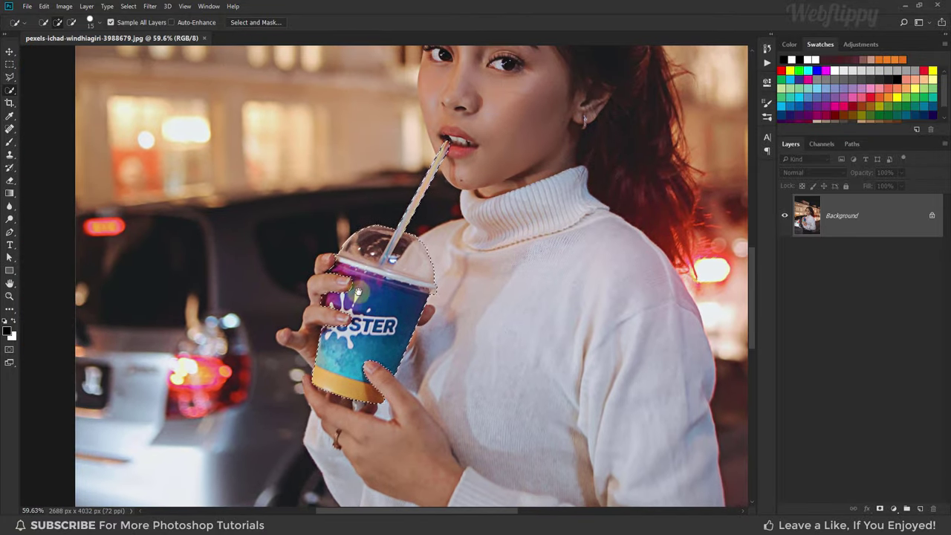
pyautogui.click(10, 52)
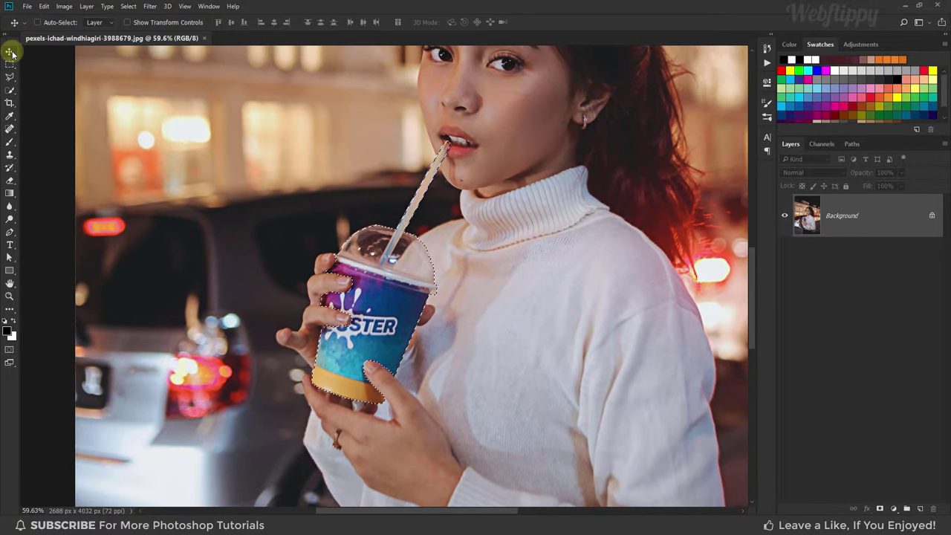
pyautogui.scroll(-5, 298, 214)
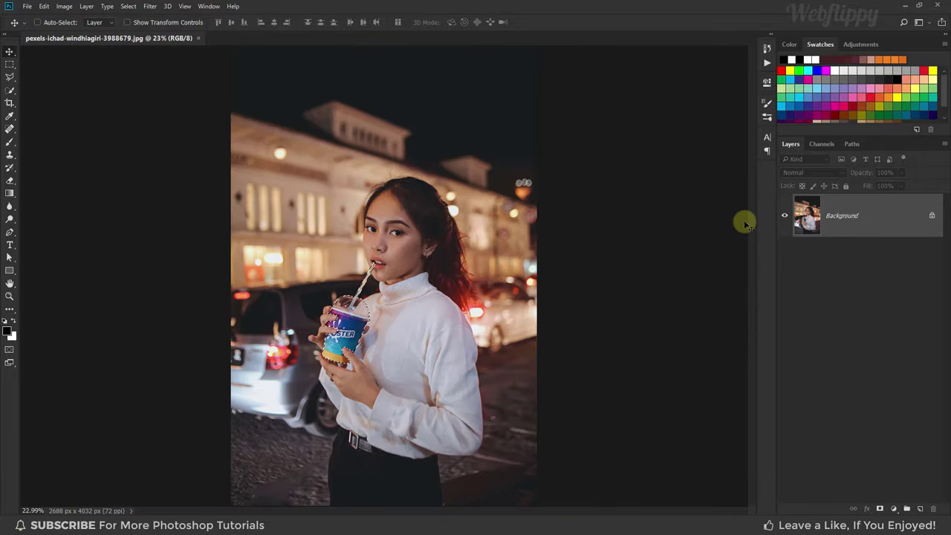
# Step: Copy the selected cup onto Layer 1 and convert it to a smart object
pyautogui.hotkey('ctrl', 'j')
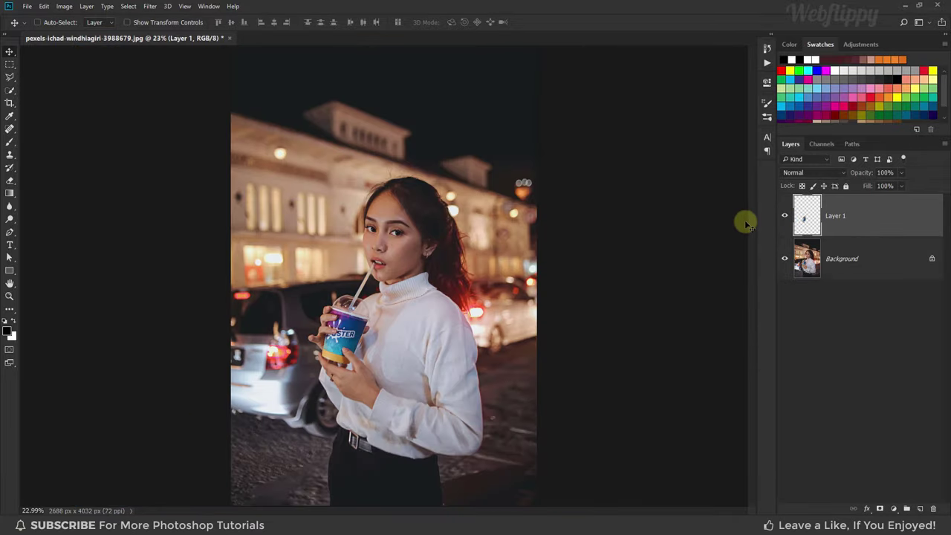
pyautogui.click(785, 260)
pyautogui.click(785, 259)
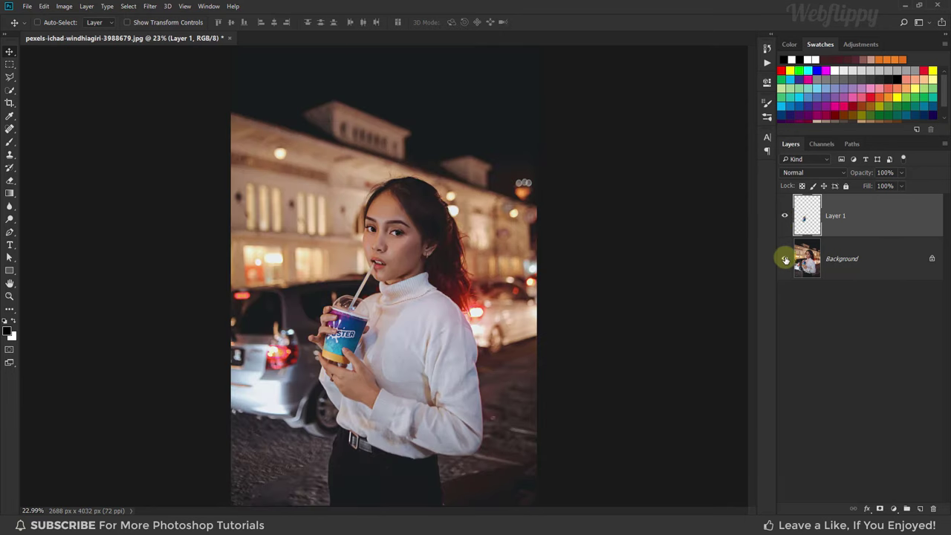
pyautogui.rightClick(872, 214)
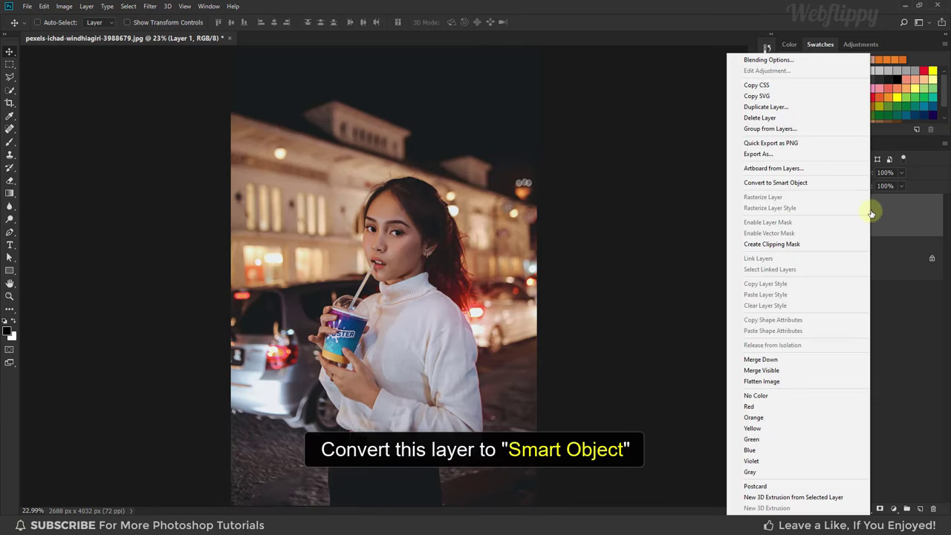
pyautogui.click(834, 190)
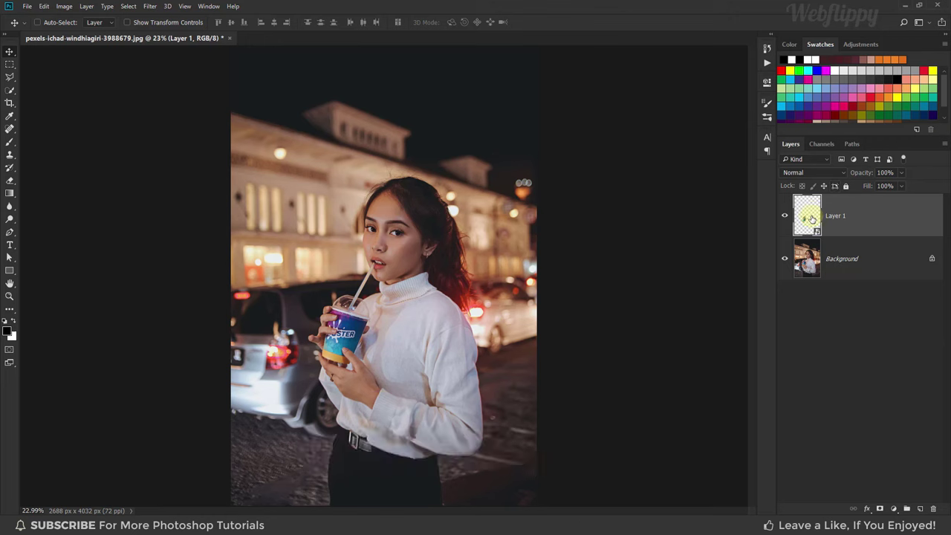
# Step: Apply a 5-pixel Gaussian Blur smart filter to the cup layer
pyautogui.click(151, 5)
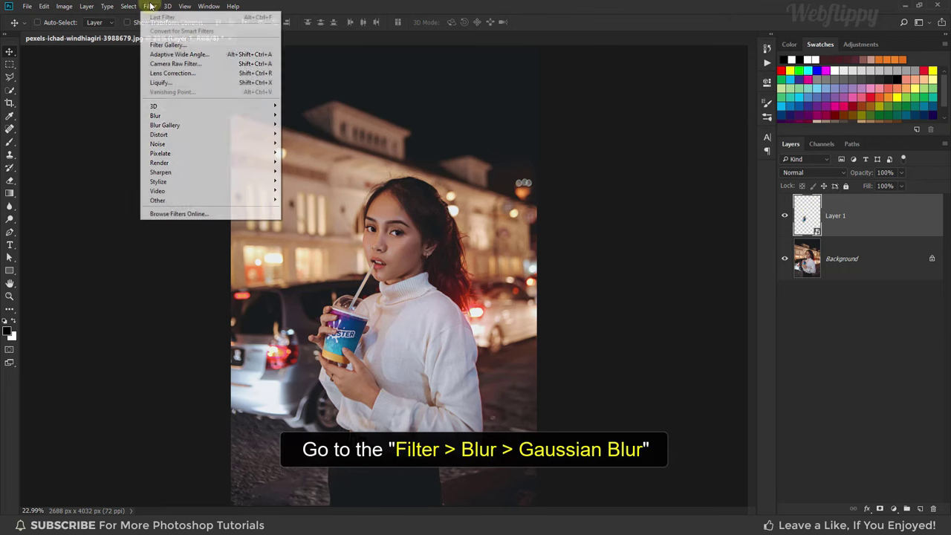
pyautogui.moveTo(155, 115)
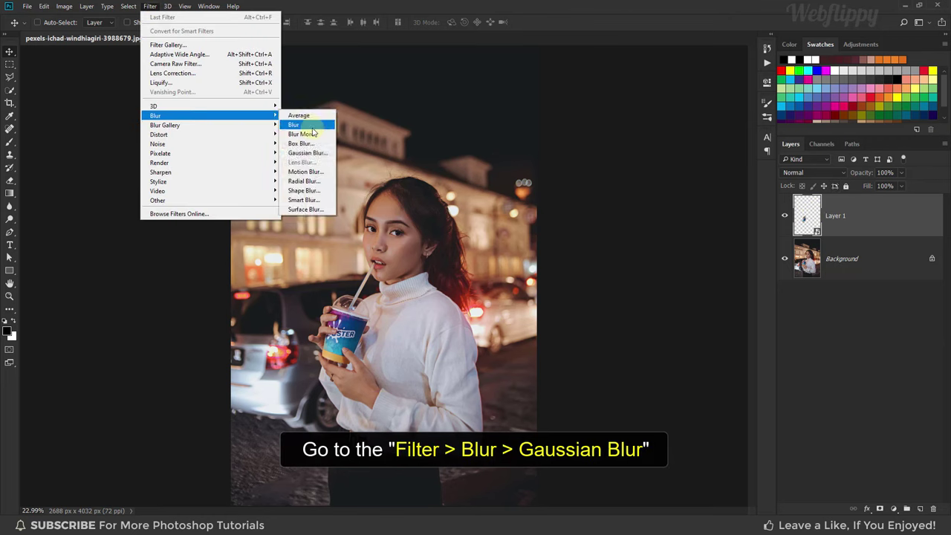
pyautogui.click(323, 154)
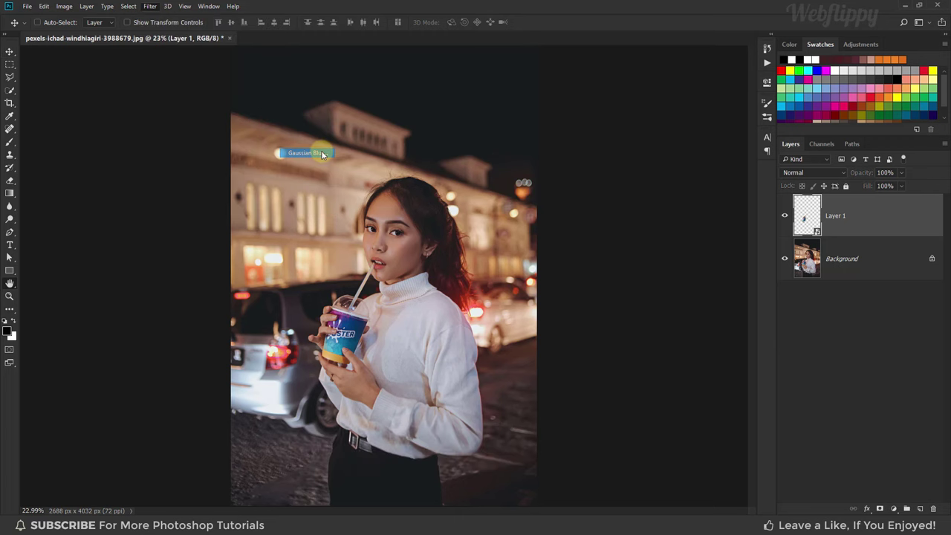
pyautogui.moveTo(567, 116)
pyautogui.mouseDown()
pyautogui.moveTo(609, 141)
pyautogui.moveTo(577, 144)
pyautogui.moveTo(619, 121)
pyautogui.moveTo(608, 125)
pyautogui.mouseUp()
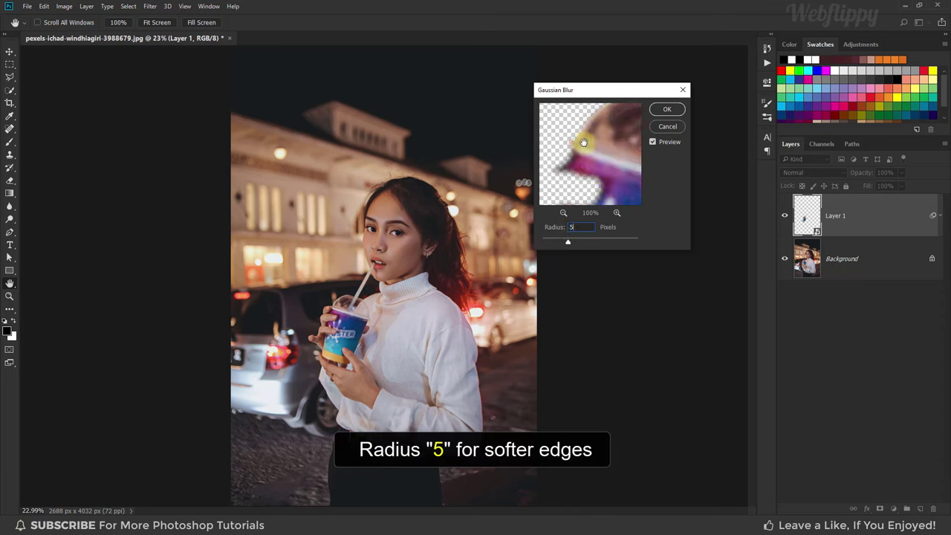
pyautogui.click(667, 109)
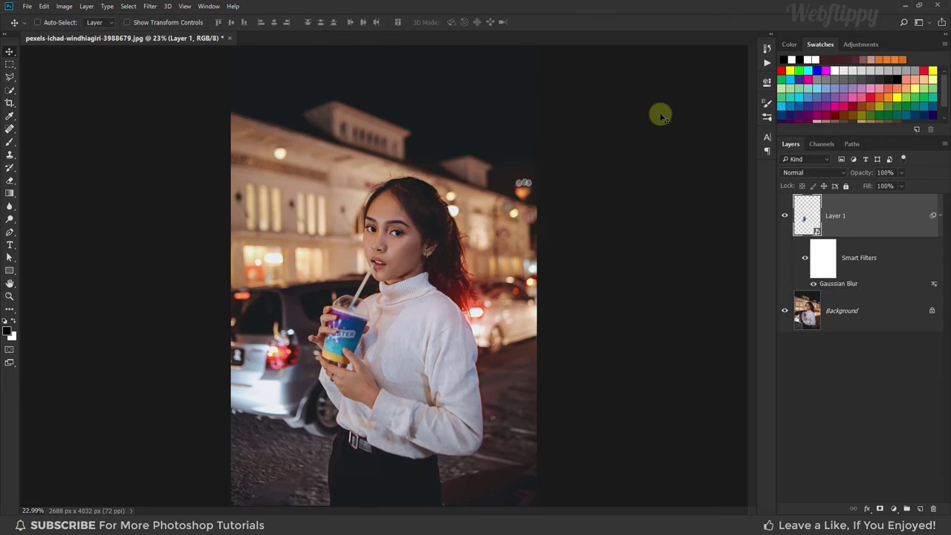
# Step: Set Layer 1's blend mode to Linear Dodge (Add) so the cup glows
pyautogui.click(819, 174)
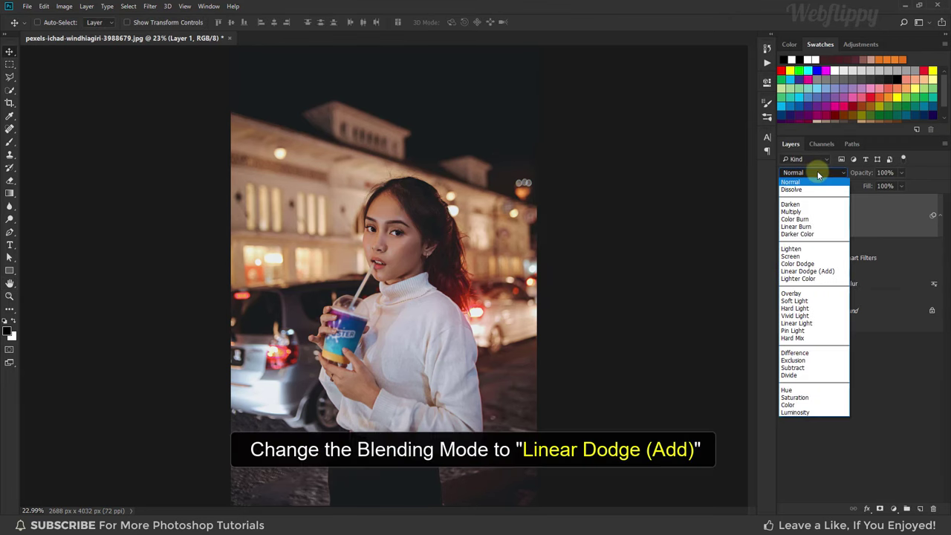
pyautogui.click(844, 275)
pyautogui.click(785, 221)
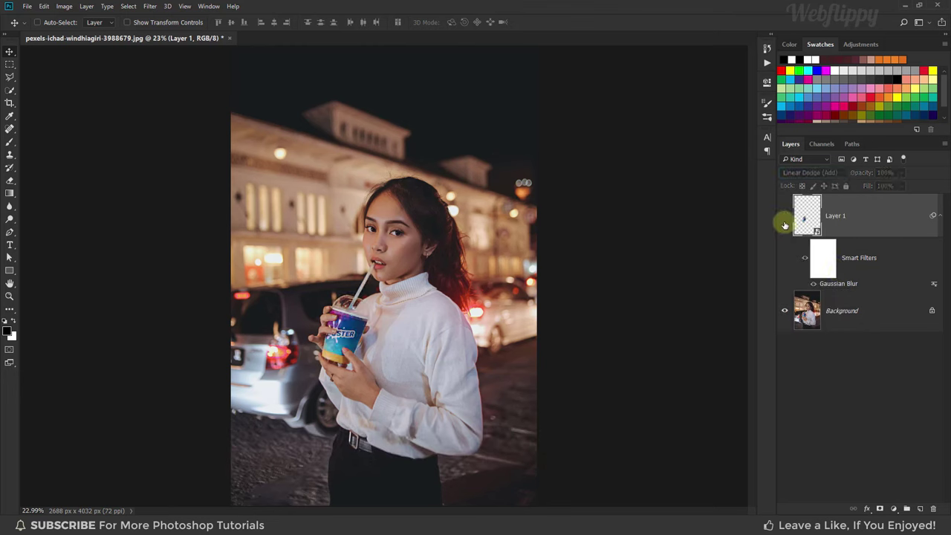
pyautogui.click(785, 222)
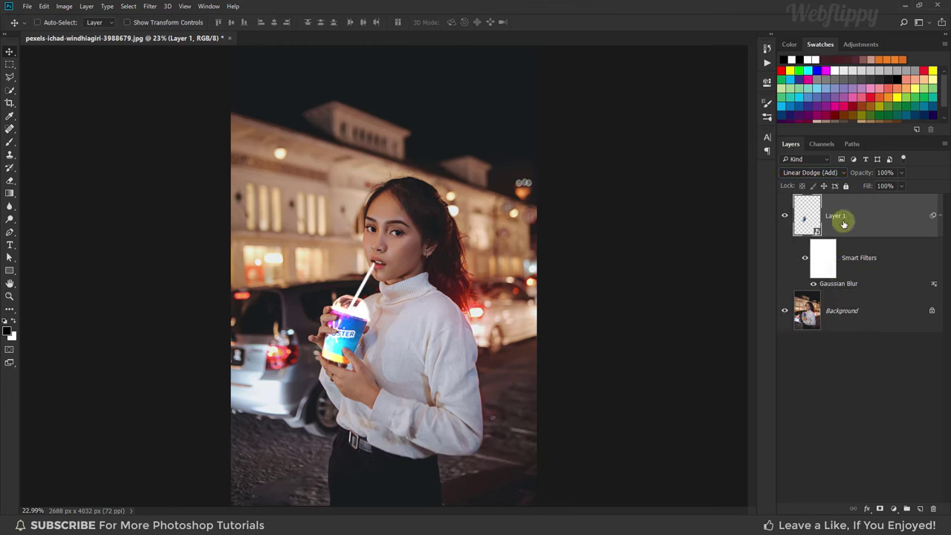
# Step: Duplicate the glow layer, set the copy's Gaussian Blur to 100 pixels, and duplicate again
pyautogui.hotkey('ctrl', 'j')
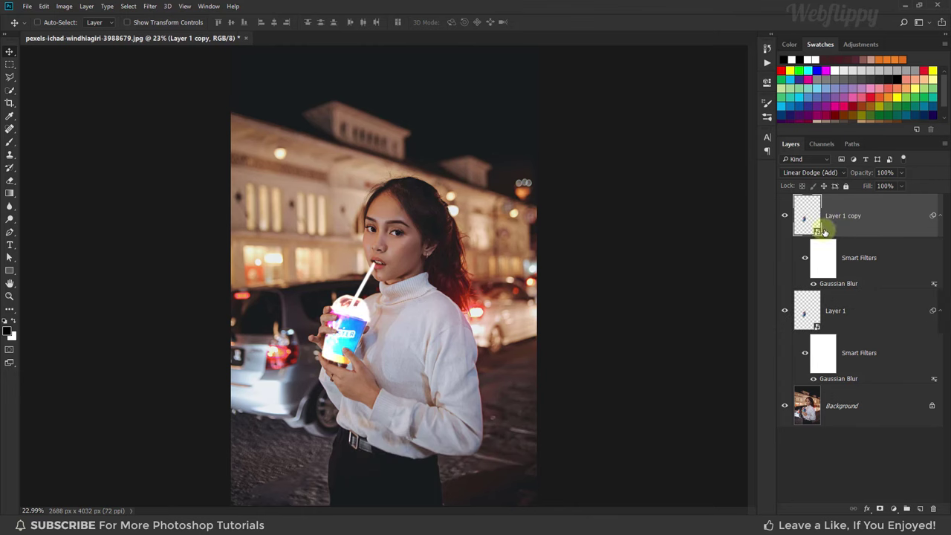
pyautogui.doubleClick(830, 284)
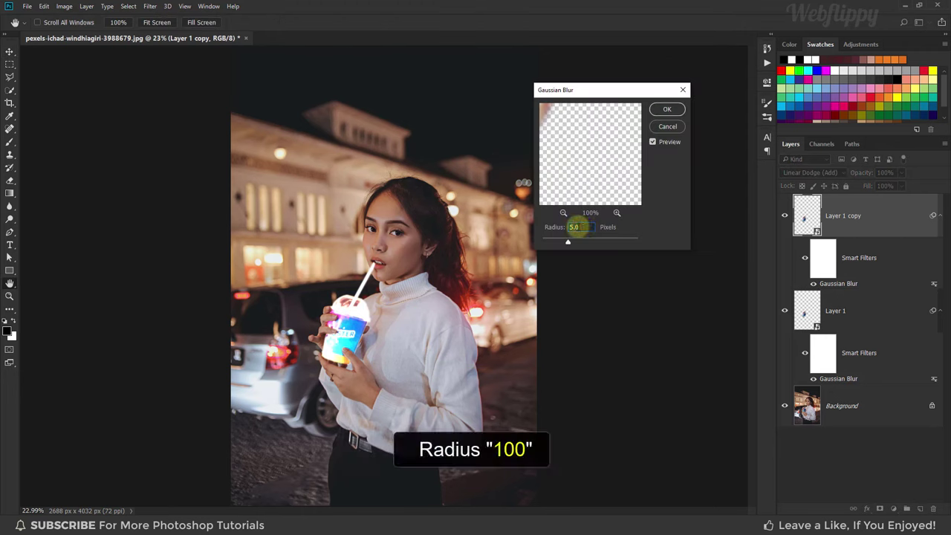
pyautogui.write('00')
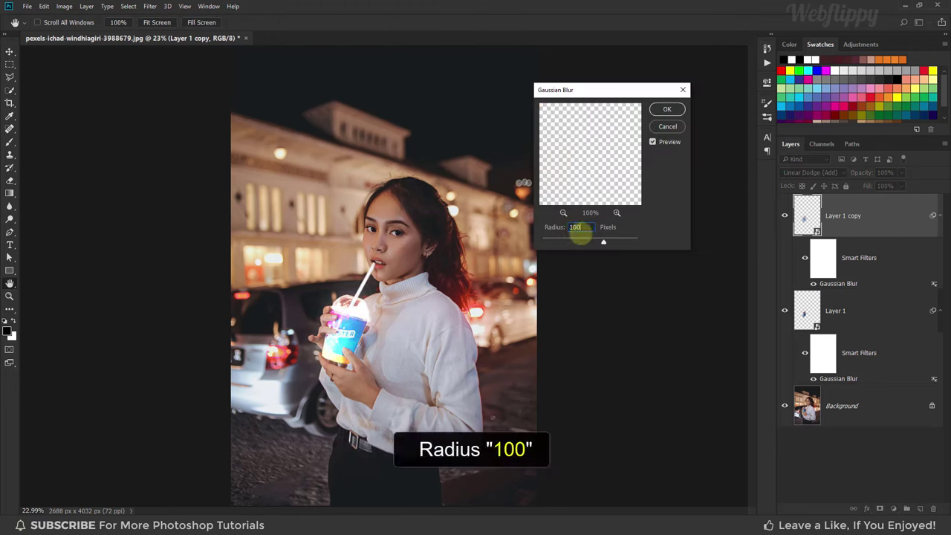
pyautogui.click(667, 109)
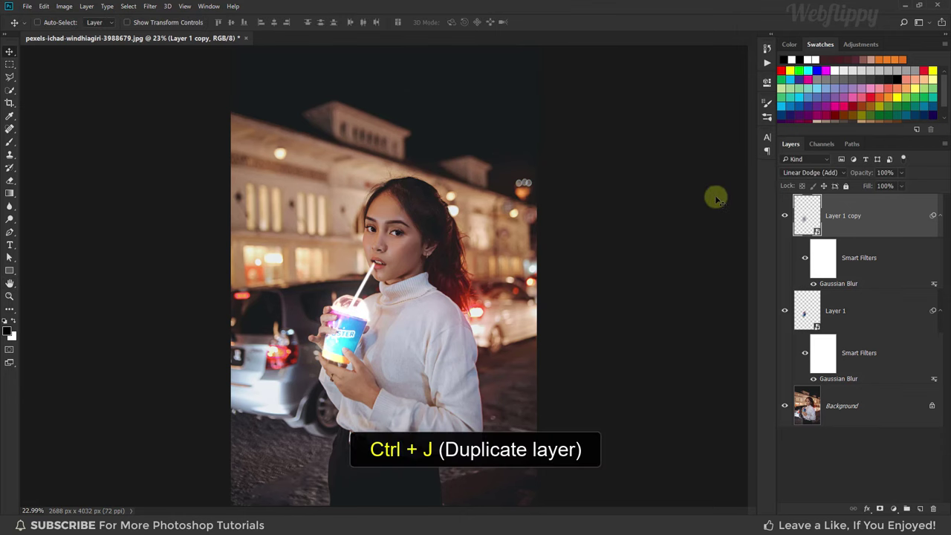
pyautogui.hotkey('ctrl', 'j')
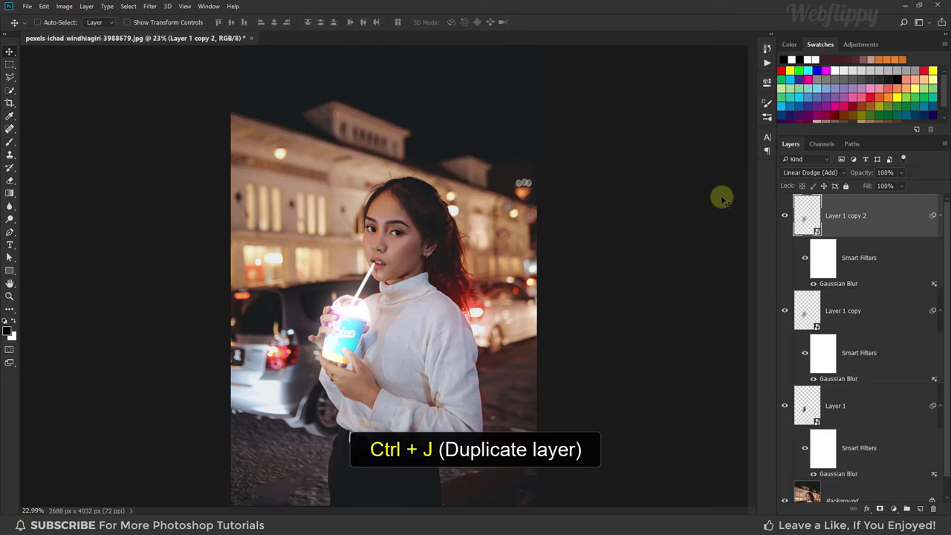
# Step: Set the newest copy's Gaussian Blur radius to 250 pixels
pyautogui.doubleClick(828, 284)
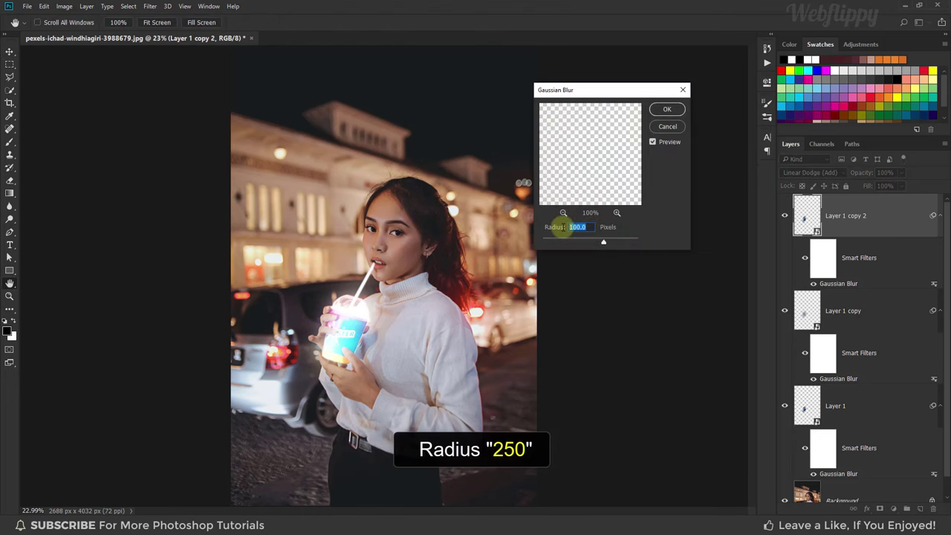
pyautogui.write('250')
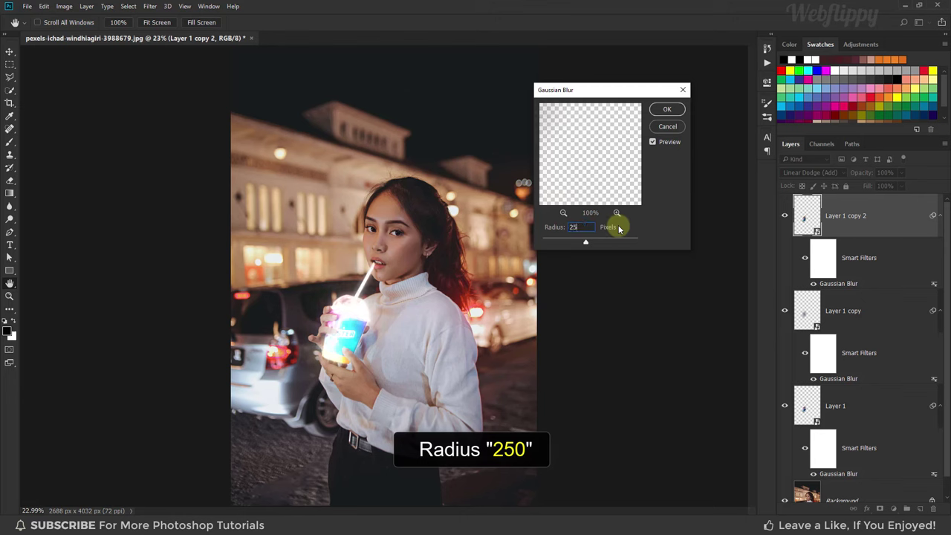
pyautogui.click(666, 110)
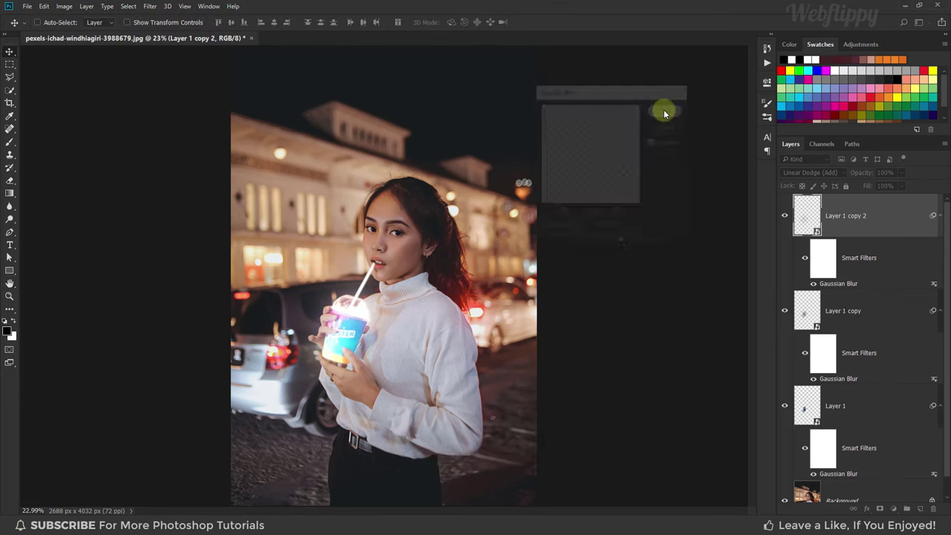
pyautogui.click(784, 216)
pyautogui.click(784, 215)
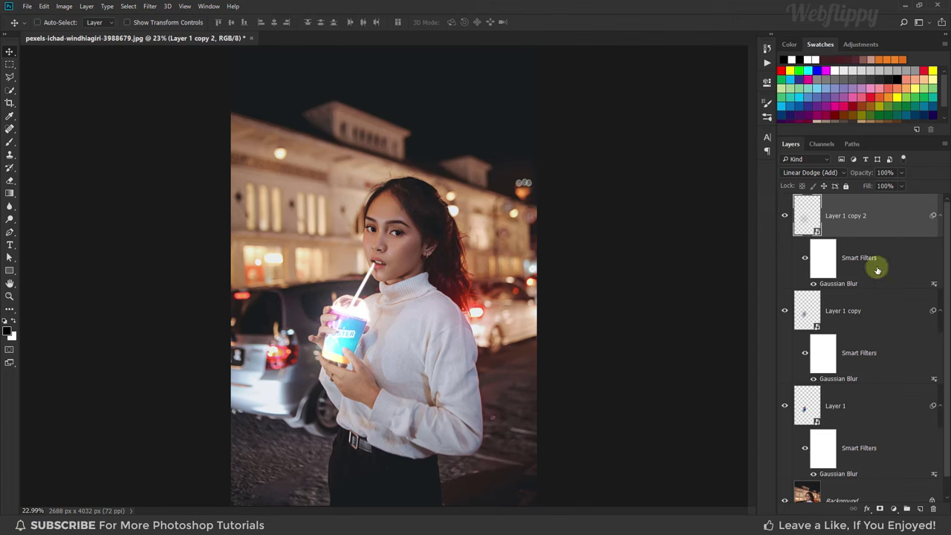
# Step: Group the three glow layers into Group 1 and select the Background layer
pyautogui.keyDown('shift'); pyautogui.click(875, 309); pyautogui.keyUp('shift')
pyautogui.keyDown('shift'); pyautogui.click(875, 406); pyautogui.keyUp('shift')
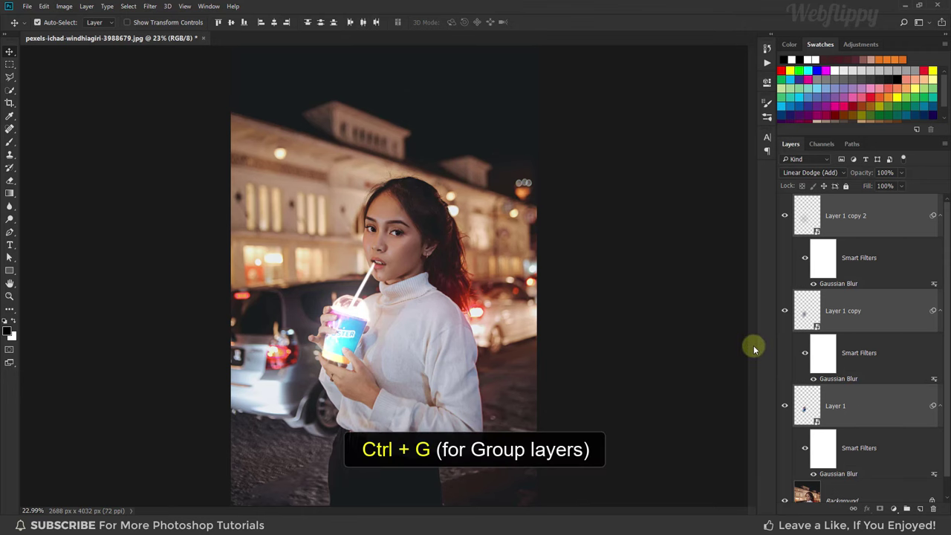
pyautogui.hotkey('ctrl', 'g')
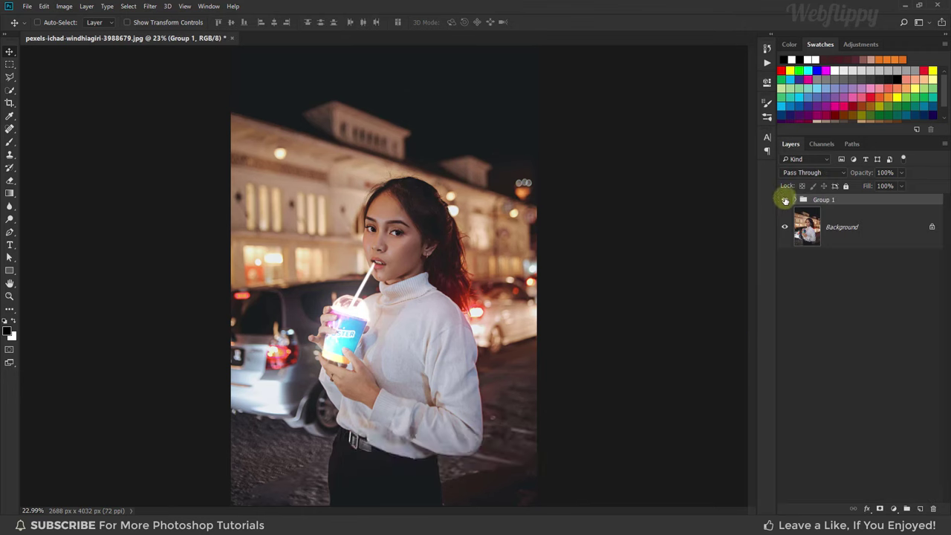
pyautogui.click(785, 200)
pyautogui.click(785, 200)
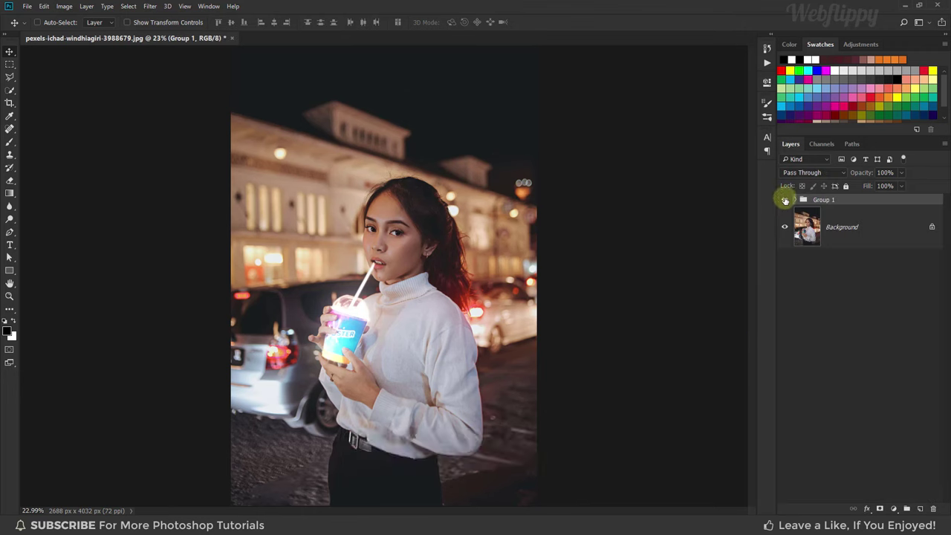
pyautogui.click(854, 235)
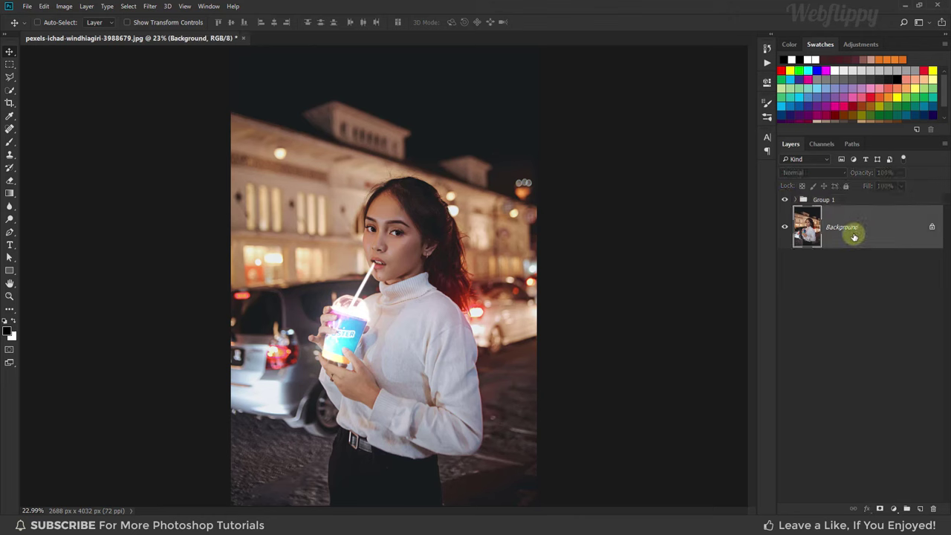
# Step: Add a Color Lookup adjustment layer using NightFromDay.CUBE
pyautogui.click(894, 508)
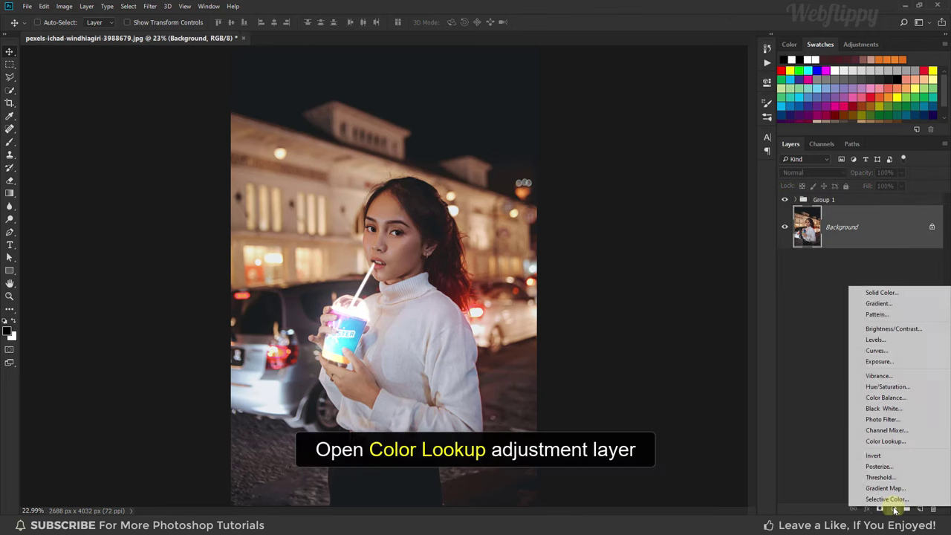
pyautogui.click(908, 446)
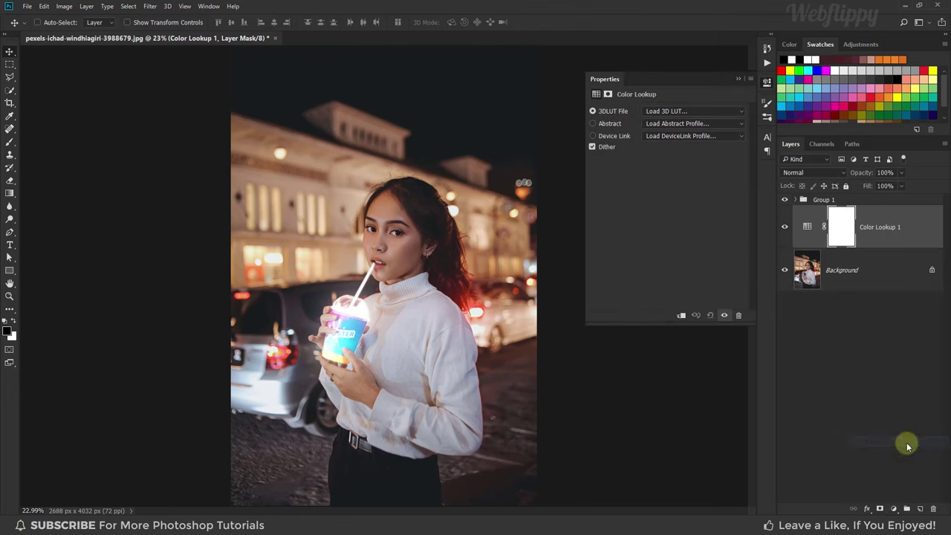
pyautogui.click(701, 113)
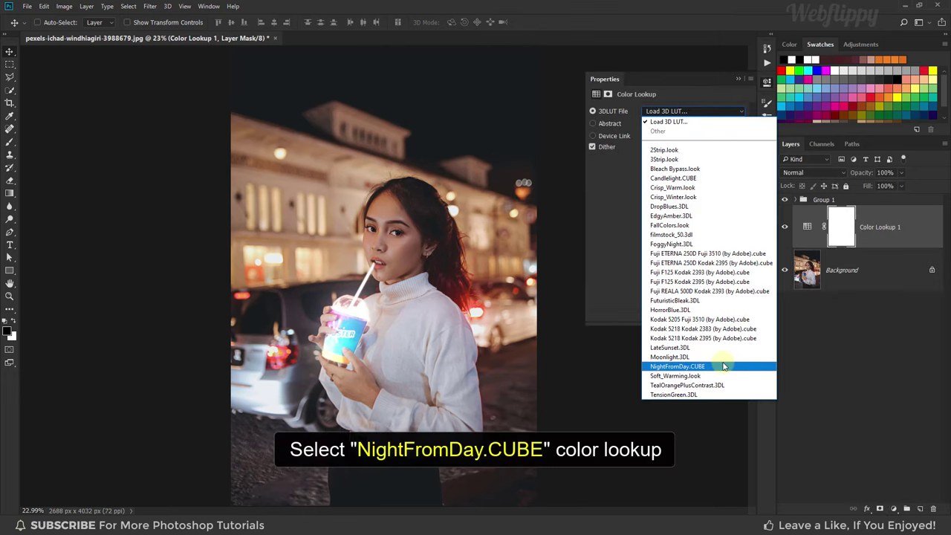
pyautogui.click(724, 366)
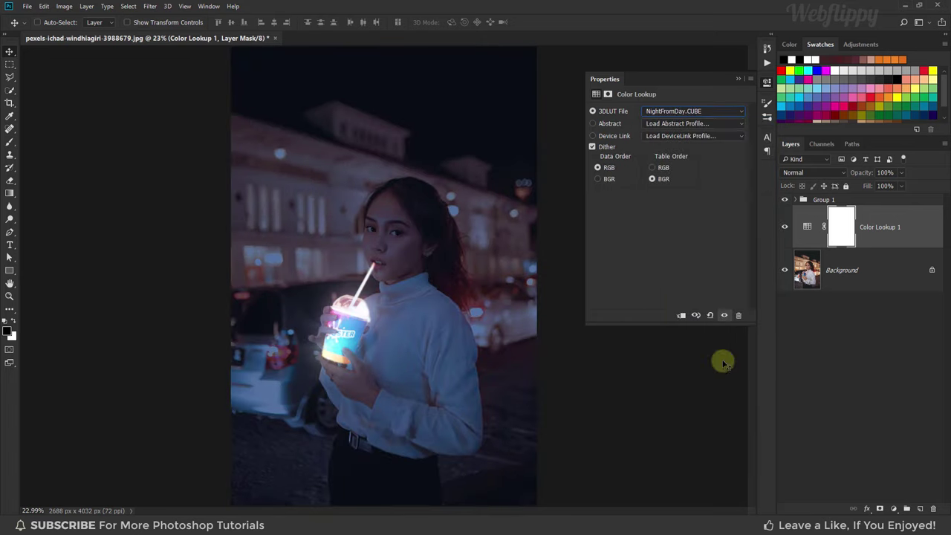
pyautogui.click(739, 78)
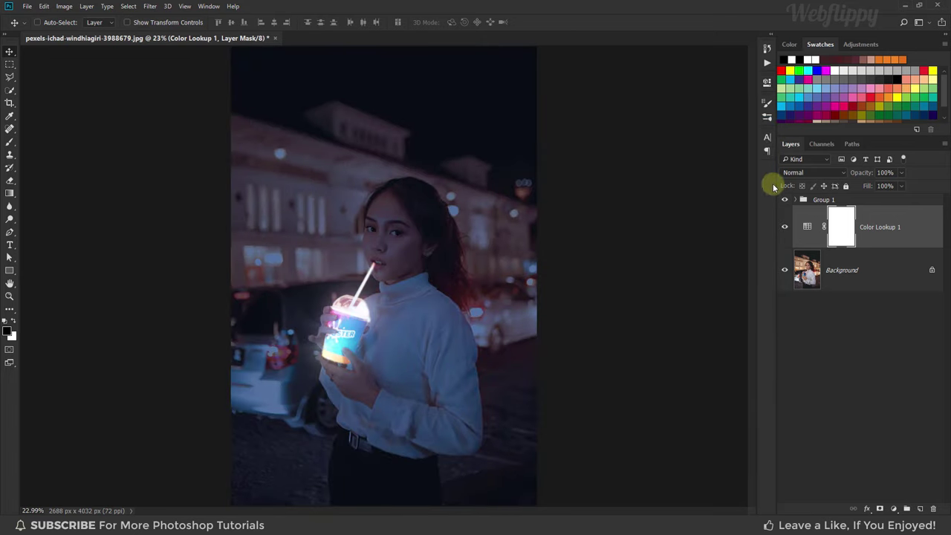
pyautogui.click(785, 226)
pyautogui.click(785, 228)
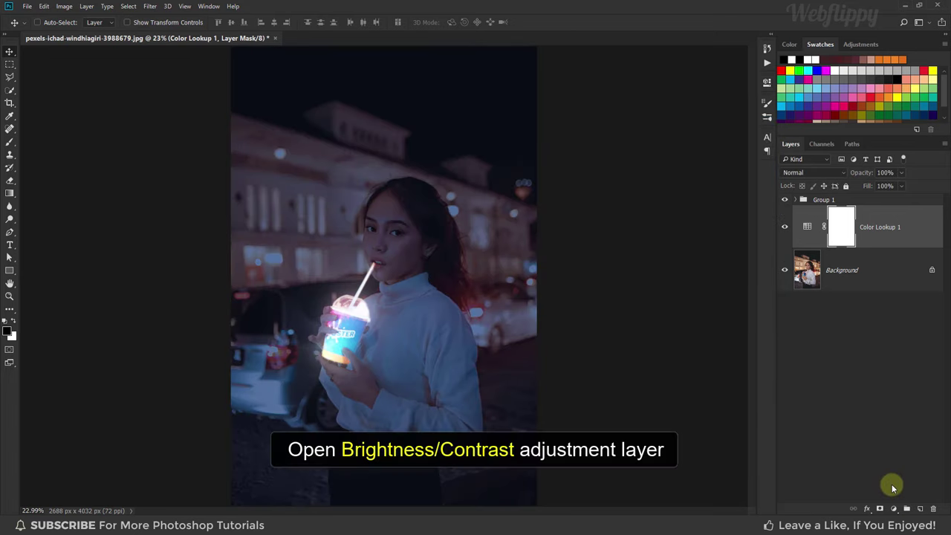
# Step: Add a Brightness/Contrast layer with Contrast 100 and target the Color Lookup 1 mask
pyautogui.click(894, 508)
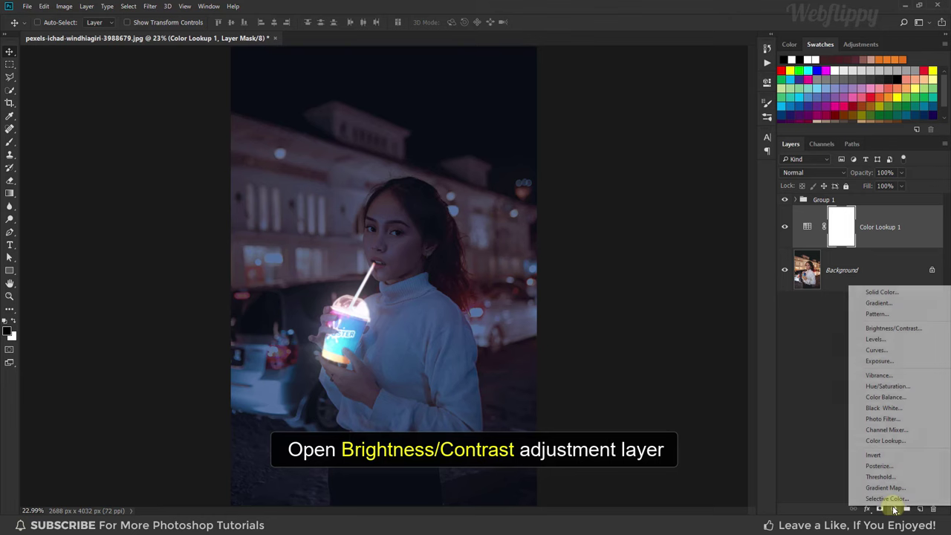
pyautogui.click(929, 332)
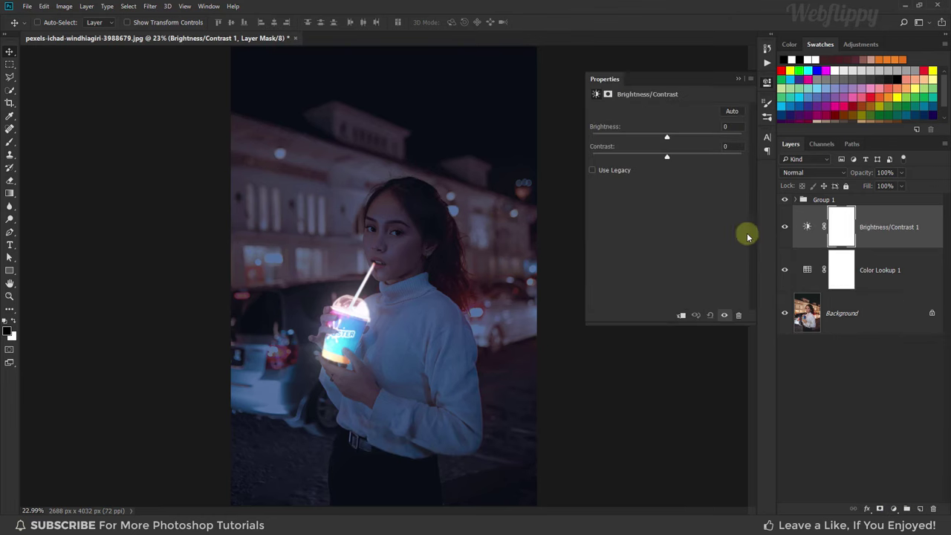
pyautogui.moveTo(667, 158); pyautogui.dragTo(743, 157)
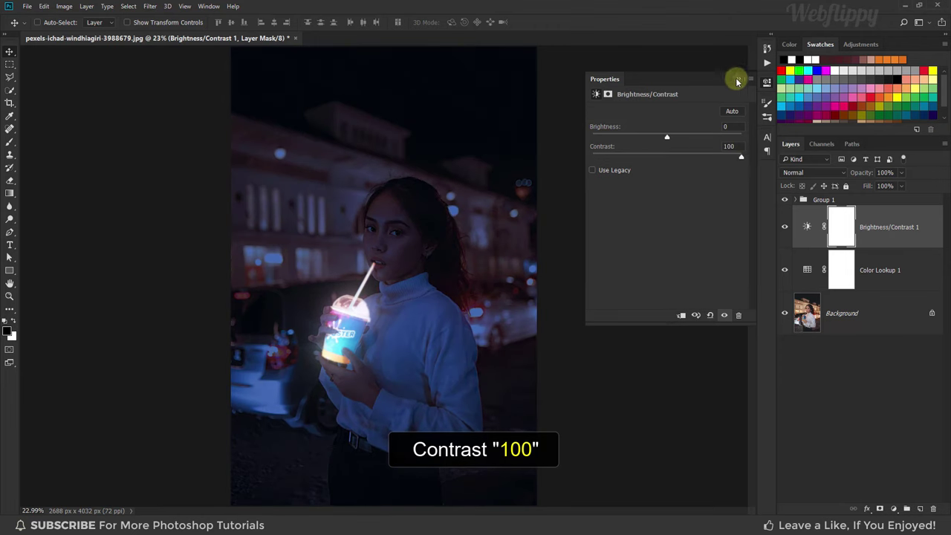
pyautogui.click(738, 78)
pyautogui.click(784, 228)
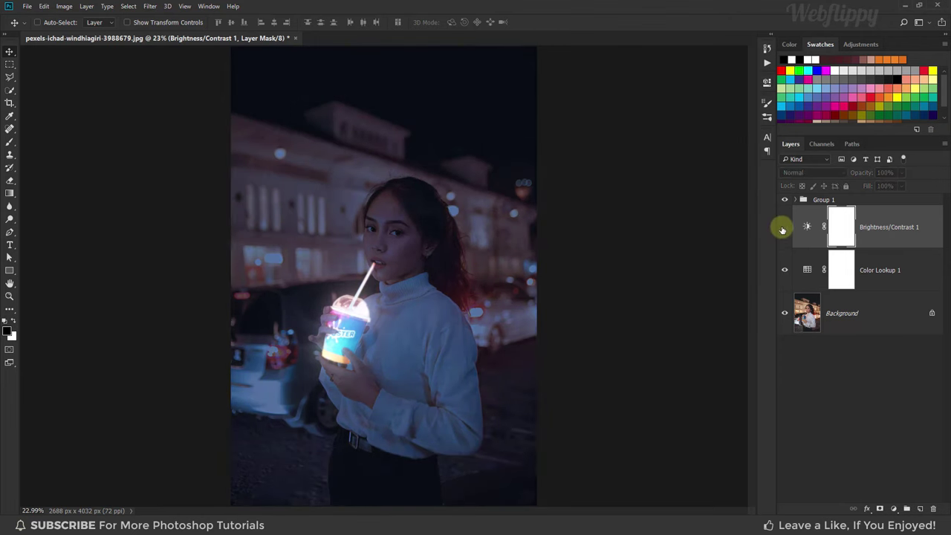
pyautogui.click(784, 228)
pyautogui.click(840, 274)
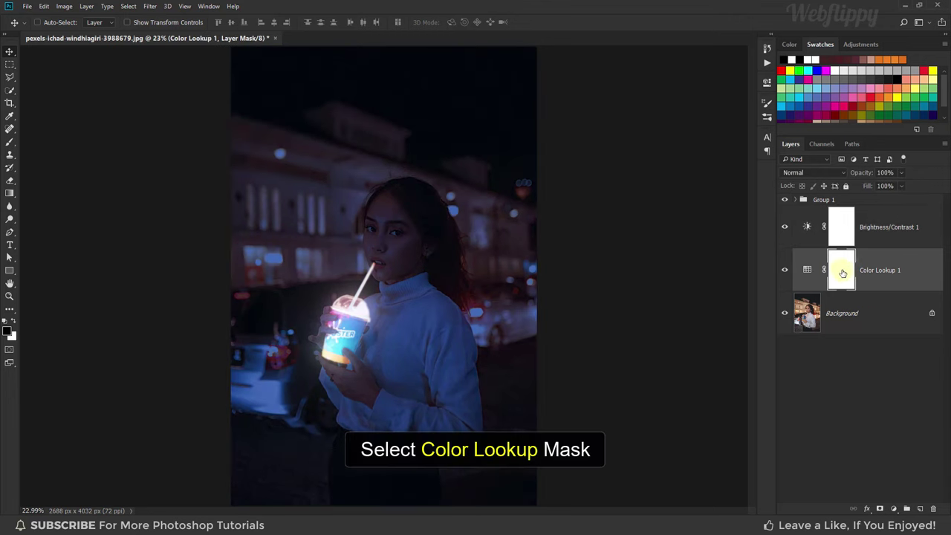
# Step: Load the Brush Tool with black, a Soft Round tip, 100% opacity and 10% flow
pyautogui.click(10, 141)
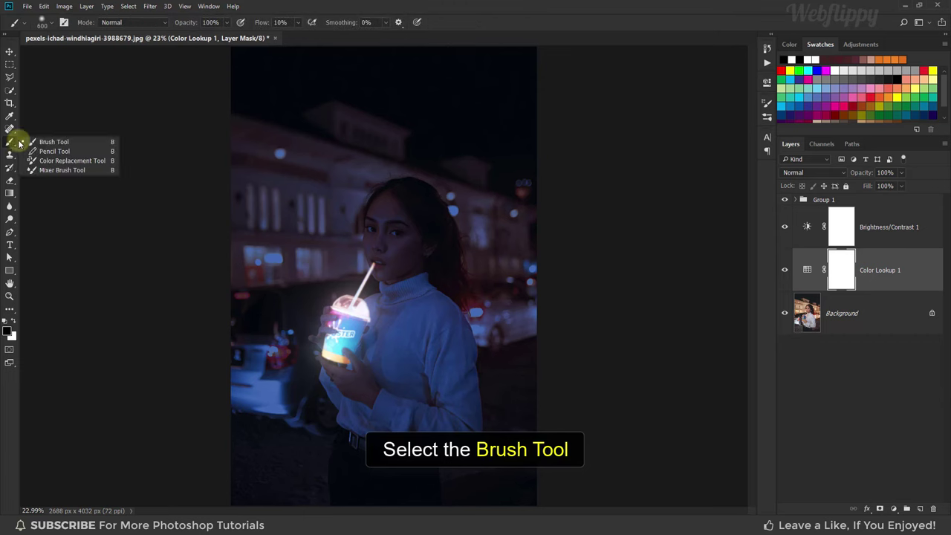
pyautogui.click(36, 142)
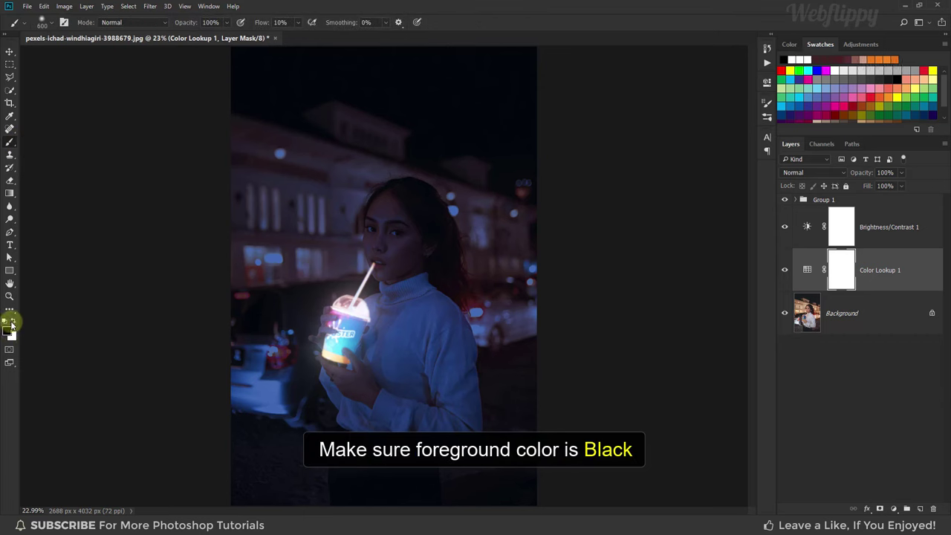
pyautogui.click(9, 329)
pyautogui.click(140, 265)
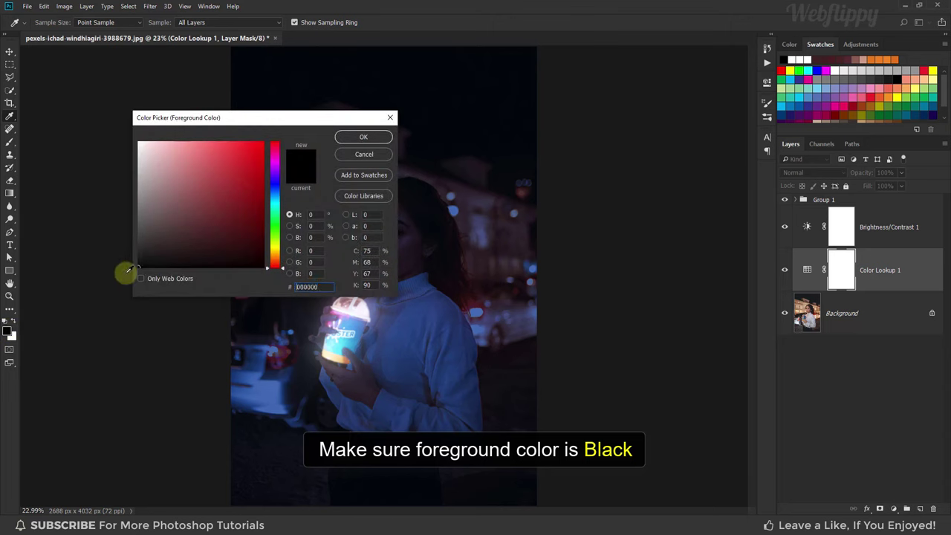
pyautogui.click(343, 139)
pyautogui.press('b')
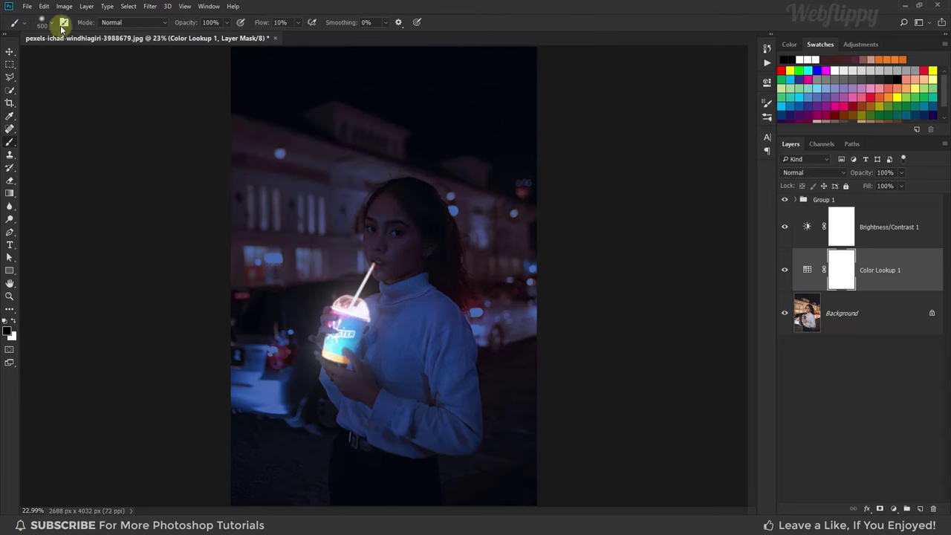
pyautogui.click(49, 25)
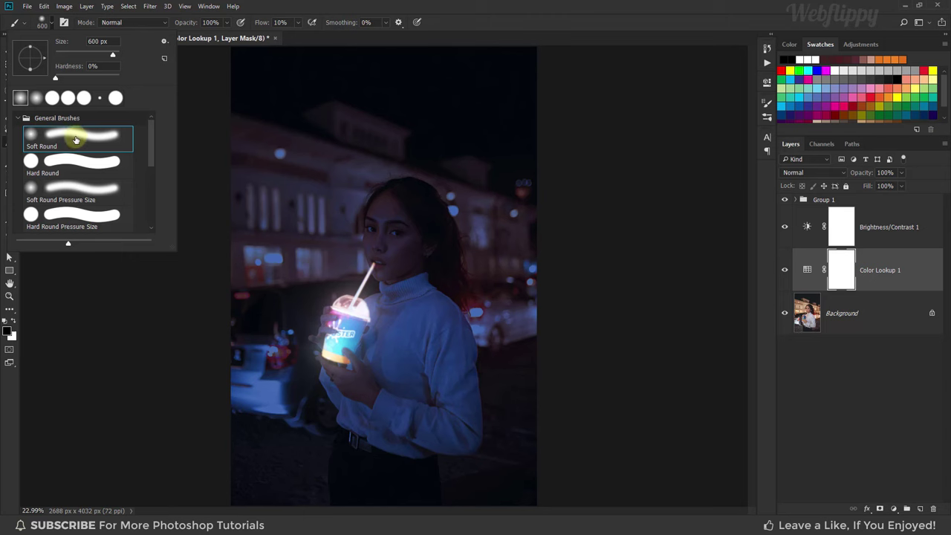
pyautogui.click(45, 24)
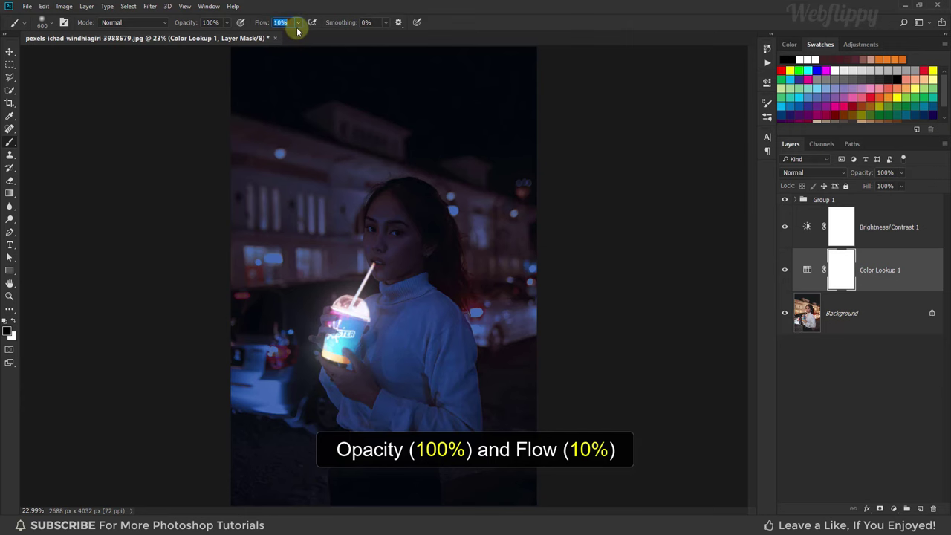
# Step: Paint black on the Color Lookup mask to restore warm glow on hand, collar, cup base and fingertips
pyautogui.scroll(2, 376, 296)
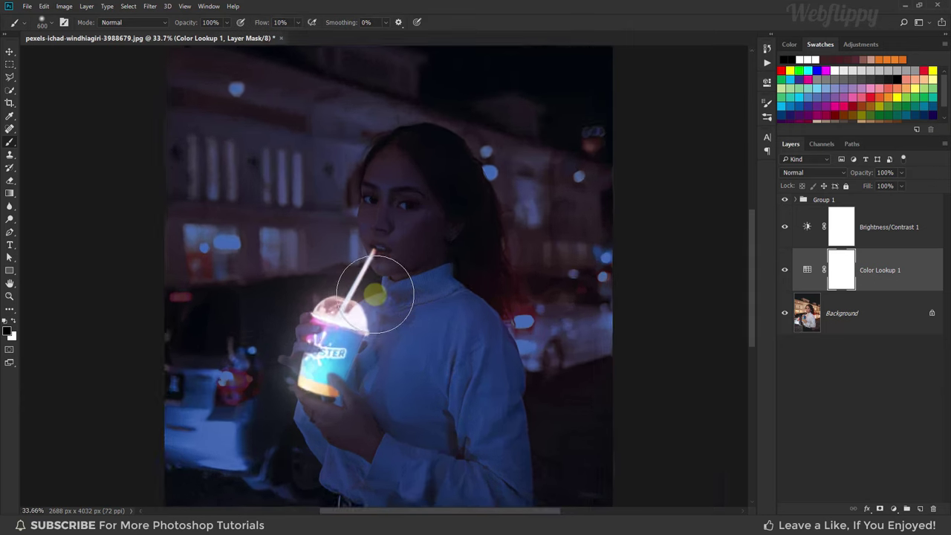
pyautogui.scroll(2, 375, 295)
pyautogui.press('[')
pyautogui.press('[')
pyautogui.press('[')
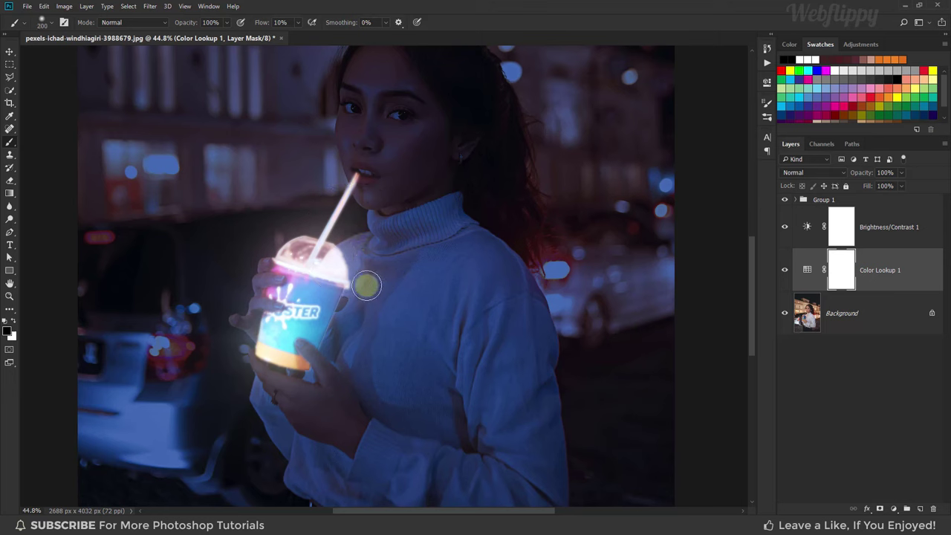
pyautogui.moveTo(366, 286)
pyautogui.mouseDown()
pyautogui.moveTo(341, 353)
pyautogui.moveTo(361, 322)
pyautogui.mouseUp()
pyautogui.press(']')
pyautogui.press(']')
pyautogui.press(']')
pyautogui.press(']')
pyautogui.moveTo(377, 266); pyautogui.dragTo(391, 266)
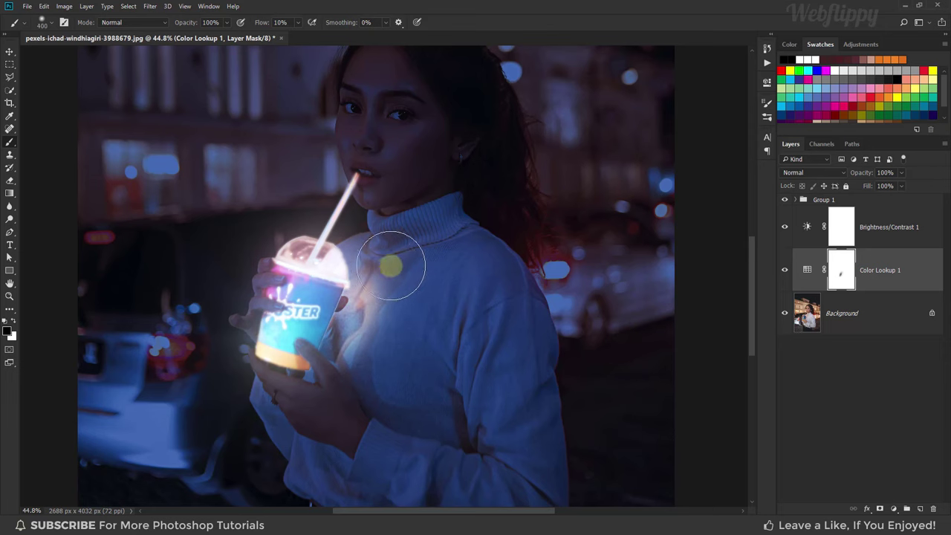
pyautogui.press('[')
pyautogui.press('[')
pyautogui.press('[')
pyautogui.scroll(2, 334, 340)
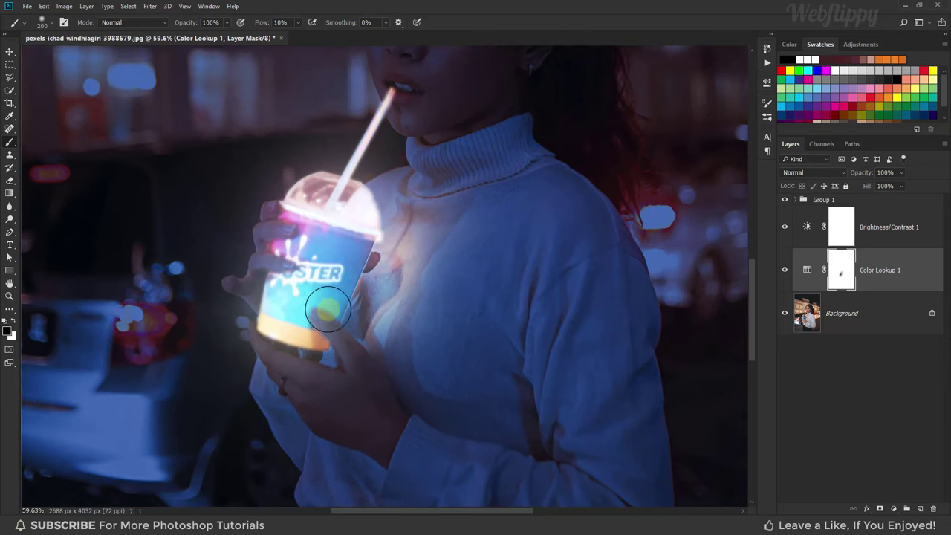
pyautogui.press('[')
pyautogui.press('[')
pyautogui.press('[')
pyautogui.moveTo(318, 334); pyautogui.dragTo(334, 360)
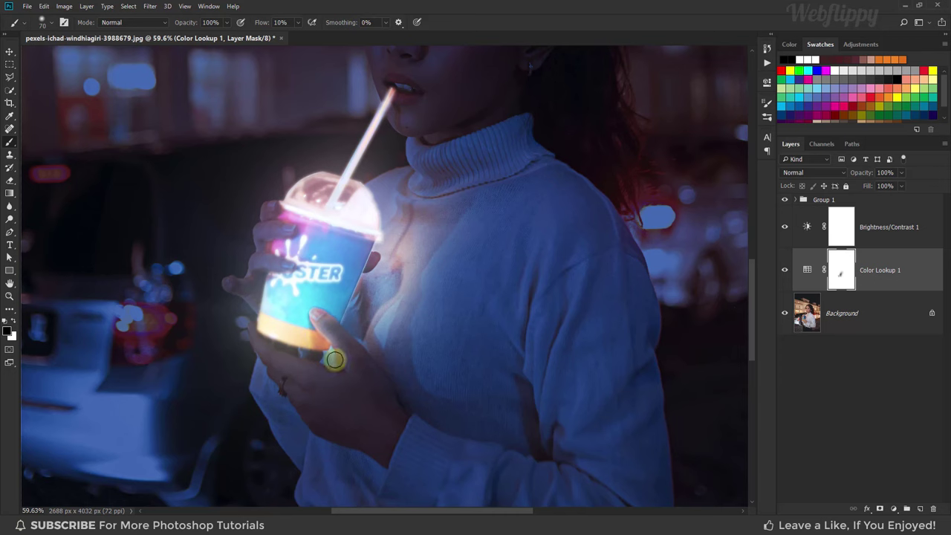
pyautogui.moveTo(260, 329); pyautogui.dragTo(334, 357)
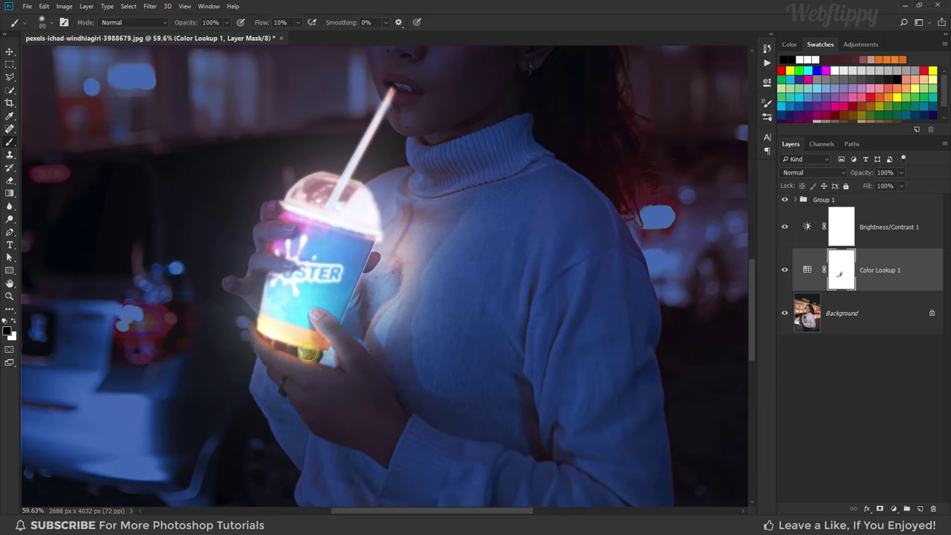
pyautogui.moveTo(255, 291); pyautogui.dragTo(319, 334)
pyautogui.press('[')
pyautogui.press('[')
pyautogui.press('[')
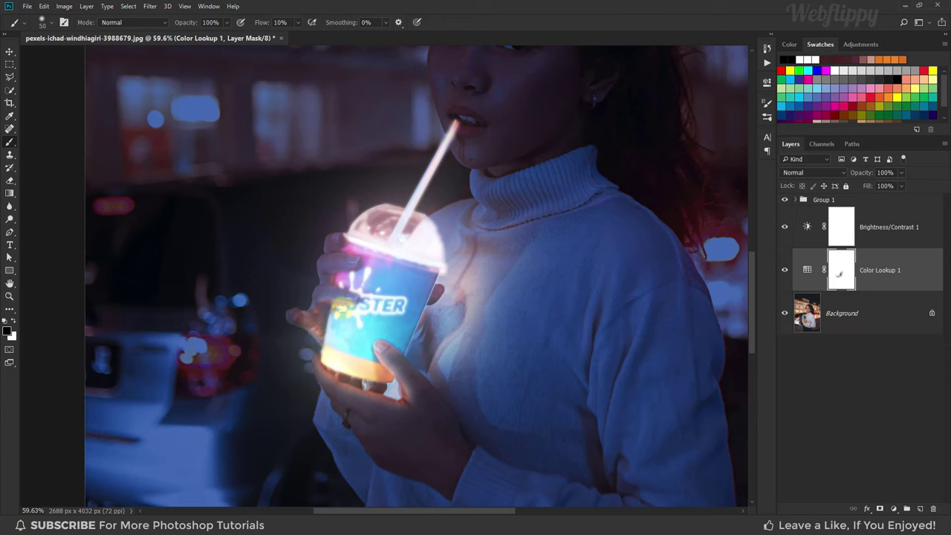
pyautogui.press(']')
pyautogui.press(']')
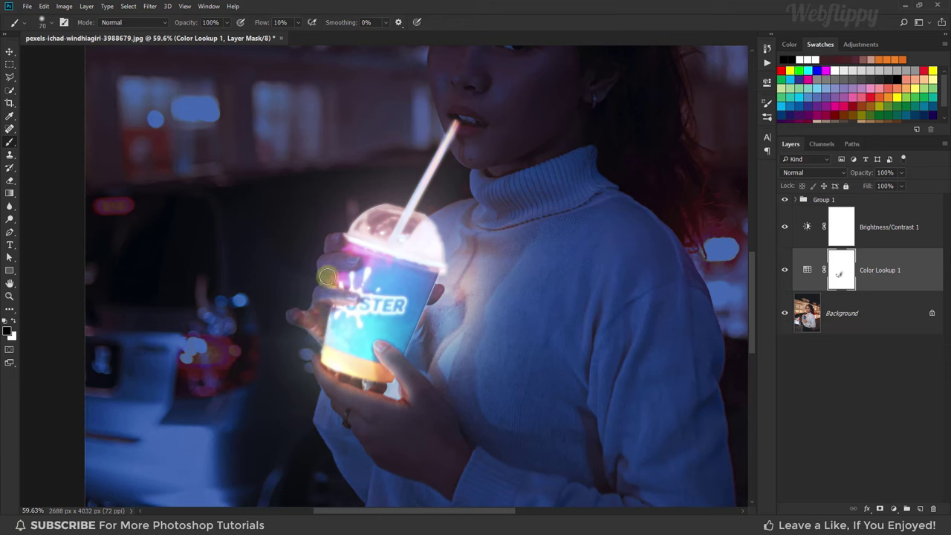
pyautogui.moveTo(336, 275); pyautogui.dragTo(350, 253)
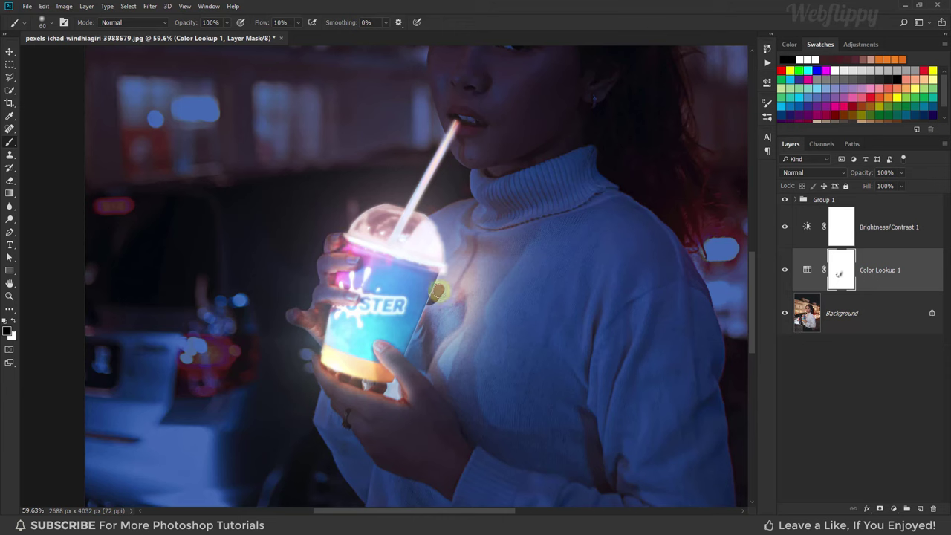
pyautogui.press(']')
pyautogui.press(']')
pyautogui.press(']')
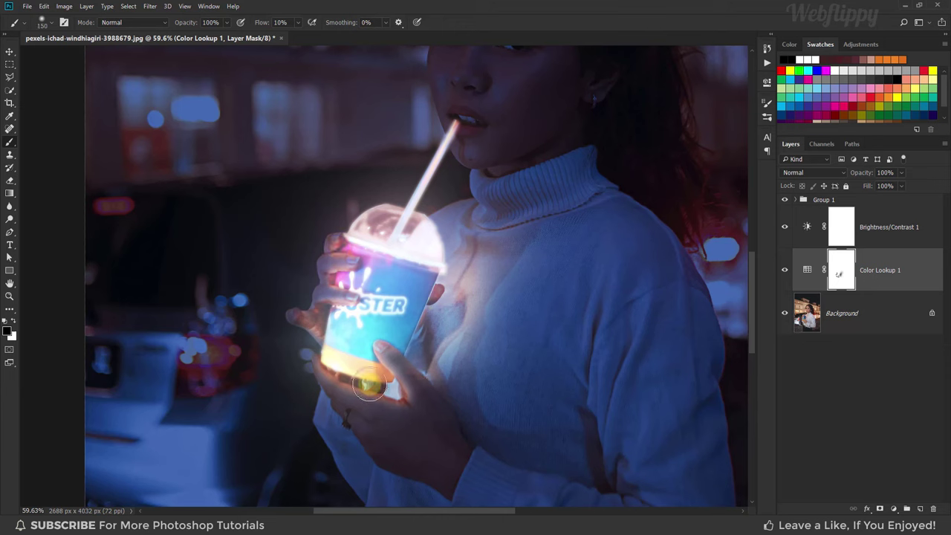
pyautogui.press('[')
pyautogui.press('[')
pyautogui.press('[')
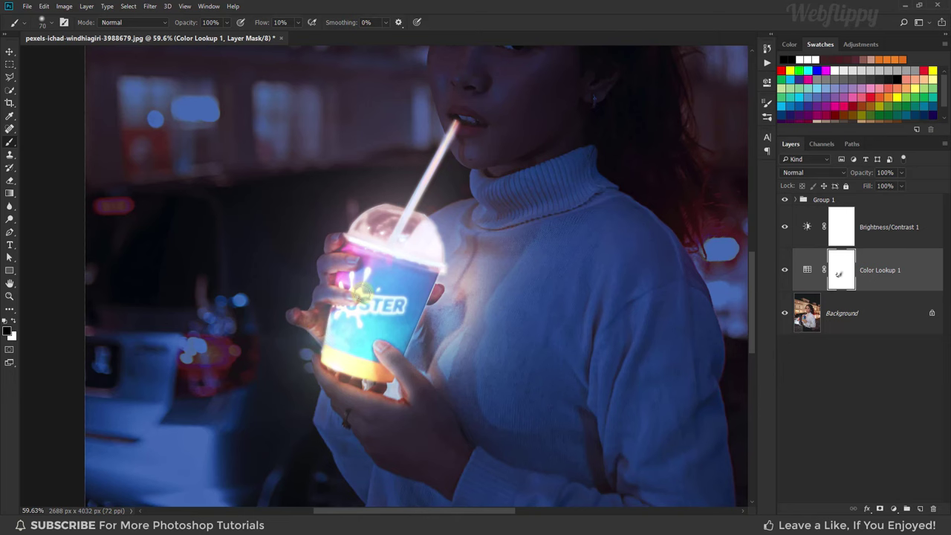
pyautogui.scroll(-3, 341, 256)
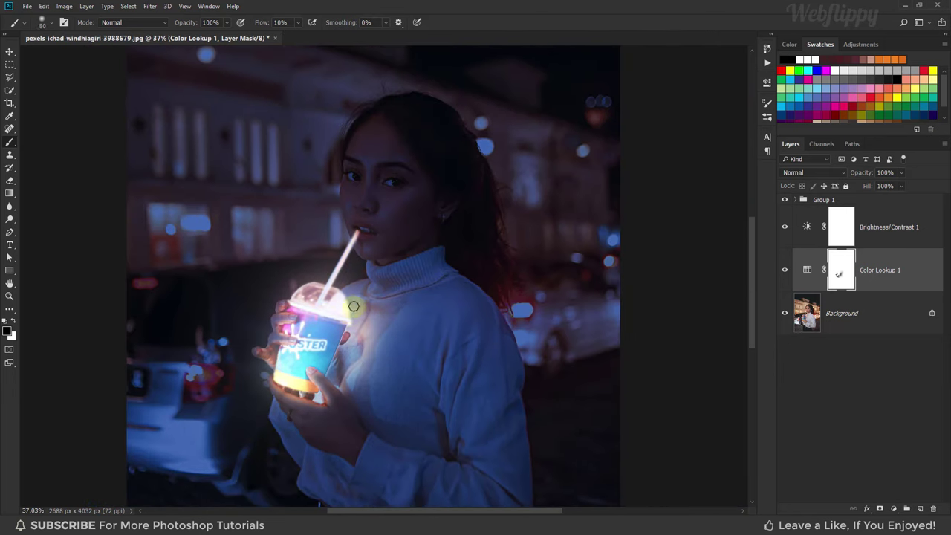
pyautogui.press(']')
pyautogui.press(']')
pyautogui.press(']')
pyautogui.press('[')
pyautogui.press('[')
pyautogui.press('[')
pyautogui.press('[')
pyautogui.press('[')
pyautogui.scroll(2, 372, 241)
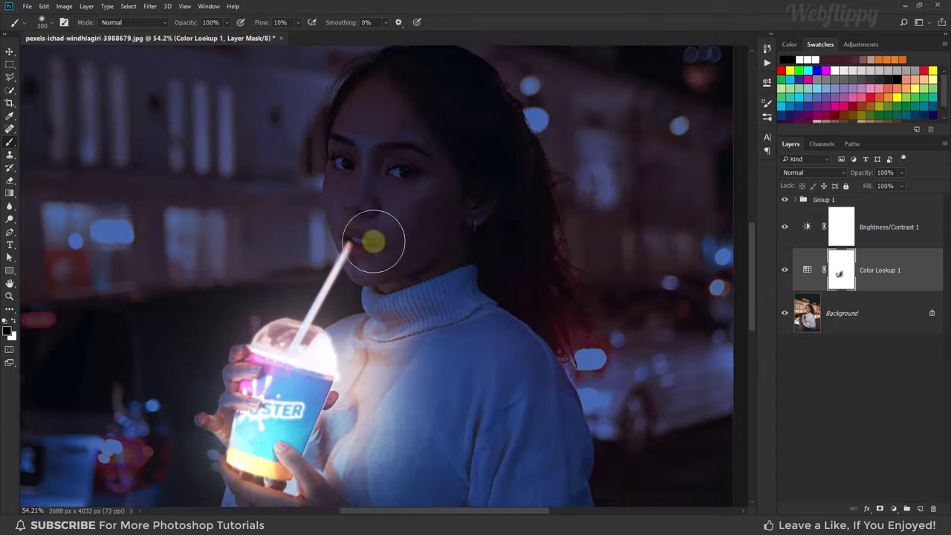
# Step: Paint black over the face, forehead, chin and neck to restore warm skin tones
pyautogui.moveTo(357, 235); pyautogui.dragTo(383, 289)
pyautogui.press(']')
pyautogui.press(']')
pyautogui.press(']')
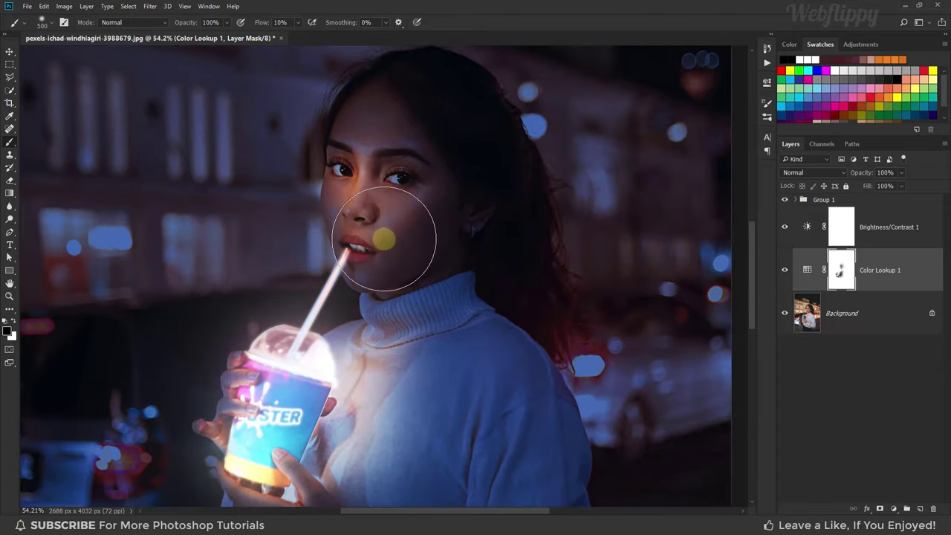
pyautogui.moveTo(383, 290); pyautogui.dragTo(371, 138)
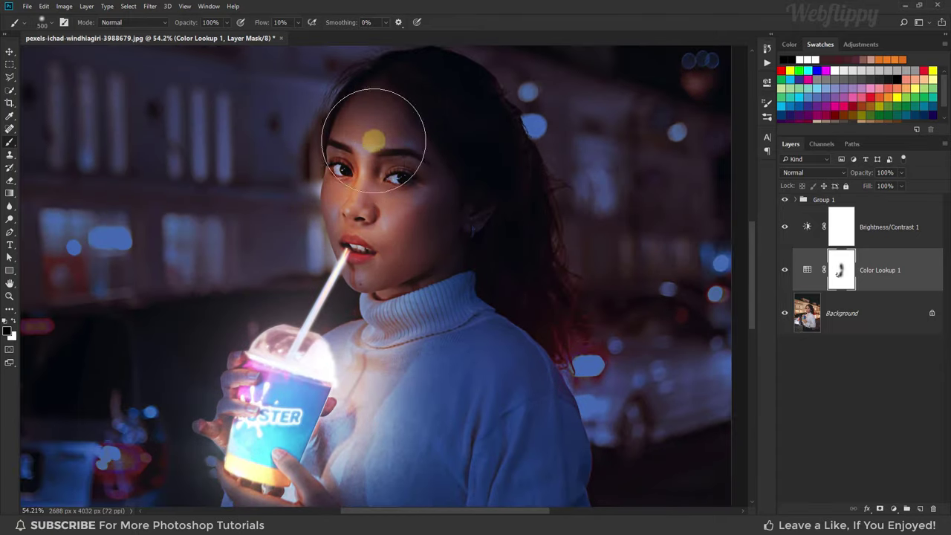
pyautogui.press(']')
pyautogui.press('[')
pyautogui.press('[')
pyautogui.press('[')
pyautogui.press('[')
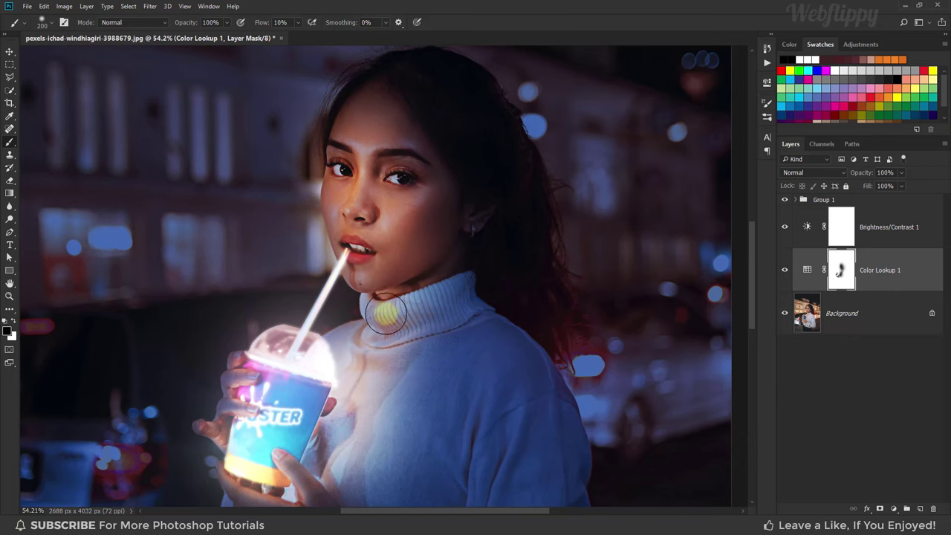
pyautogui.press('[')
pyautogui.moveTo(372, 357); pyautogui.dragTo(364, 267)
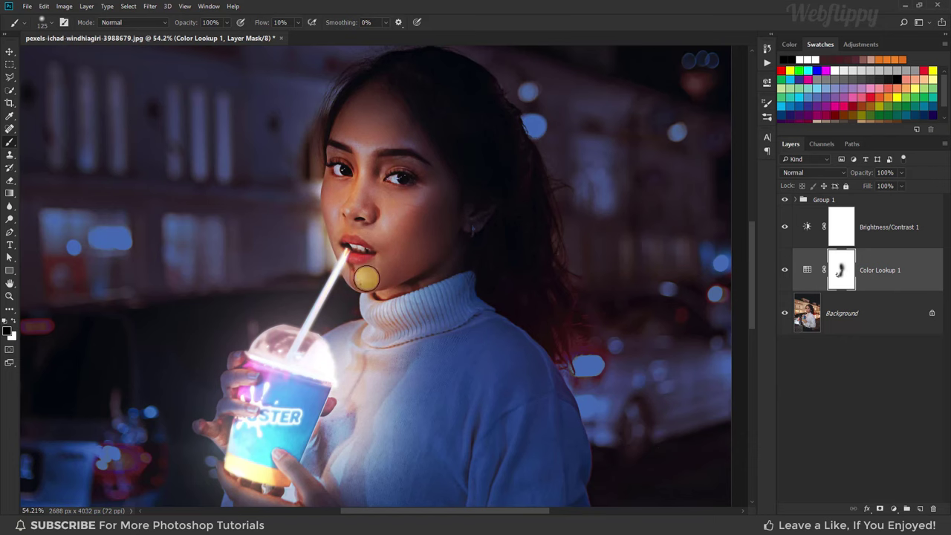
pyautogui.press(']')
pyautogui.press(']')
pyautogui.press(']')
pyautogui.press(']')
pyautogui.scroll(-2, 404, 272)
pyautogui.scroll(-2, 382, 275)
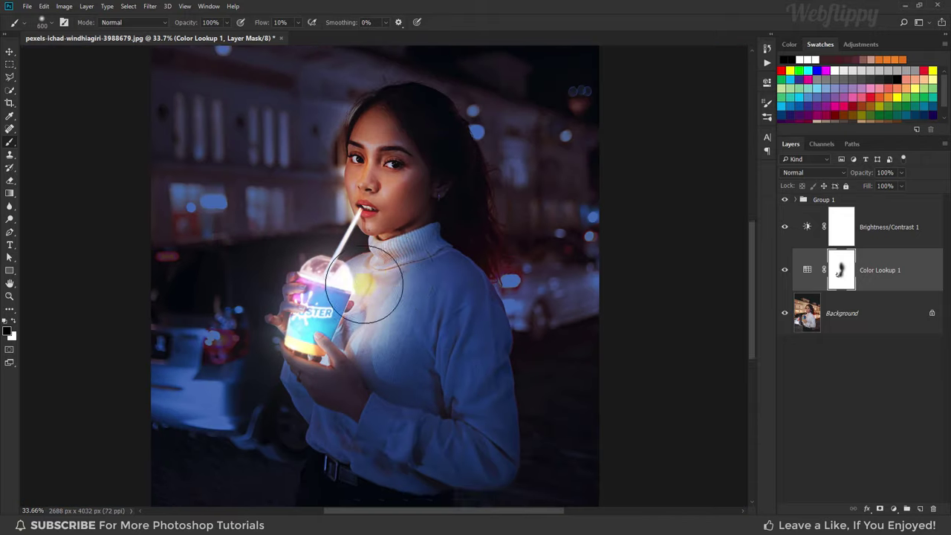
pyautogui.press('[')
pyautogui.press('[')
pyautogui.press('[')
pyautogui.scroll(5, 304, 297)
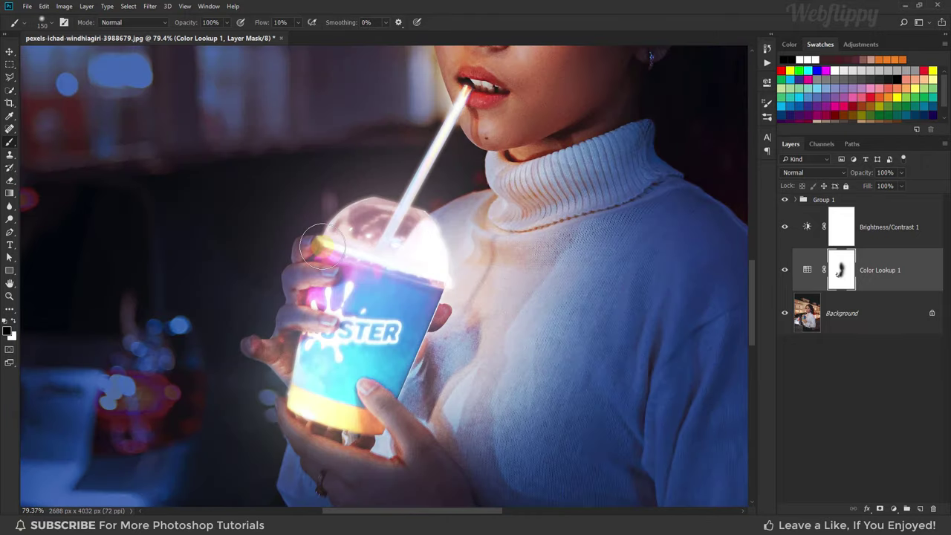
pyautogui.scroll(-3, 383, 238)
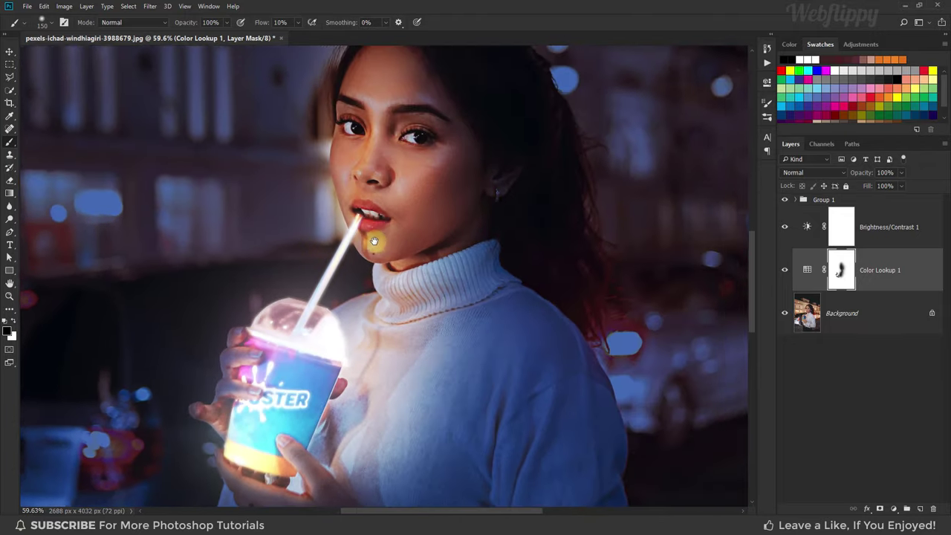
pyautogui.press(']')
pyautogui.press(']')
pyautogui.press(']')
pyautogui.press(']')
pyautogui.press(']')
pyautogui.press(']')
pyautogui.scroll(-2, 381, 335)
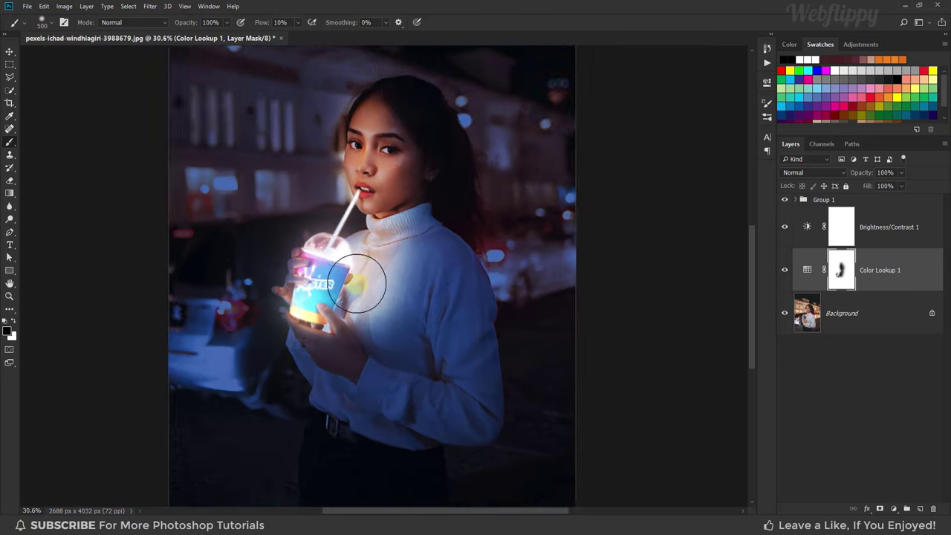
pyautogui.scroll(-1, 382, 246)
pyautogui.scroll(3, 375, 160)
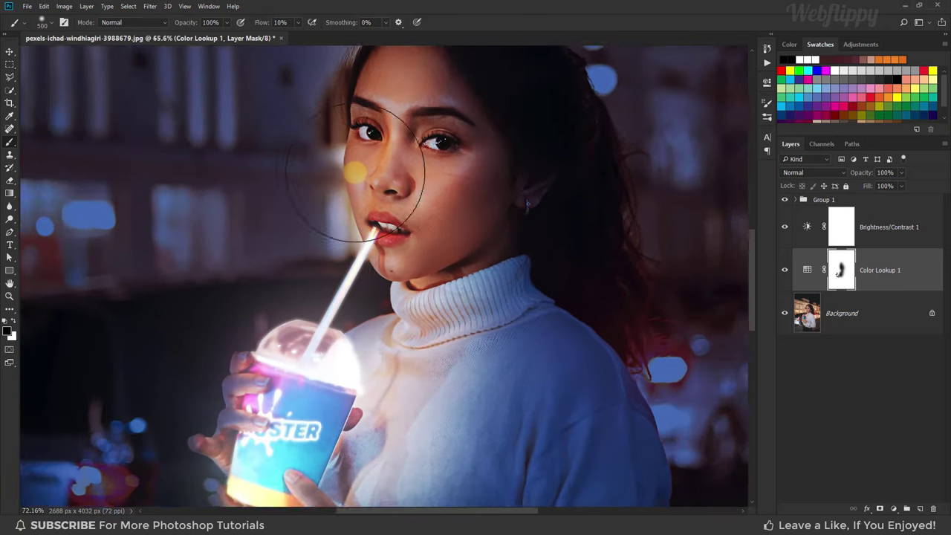
pyautogui.scroll(2, 349, 197)
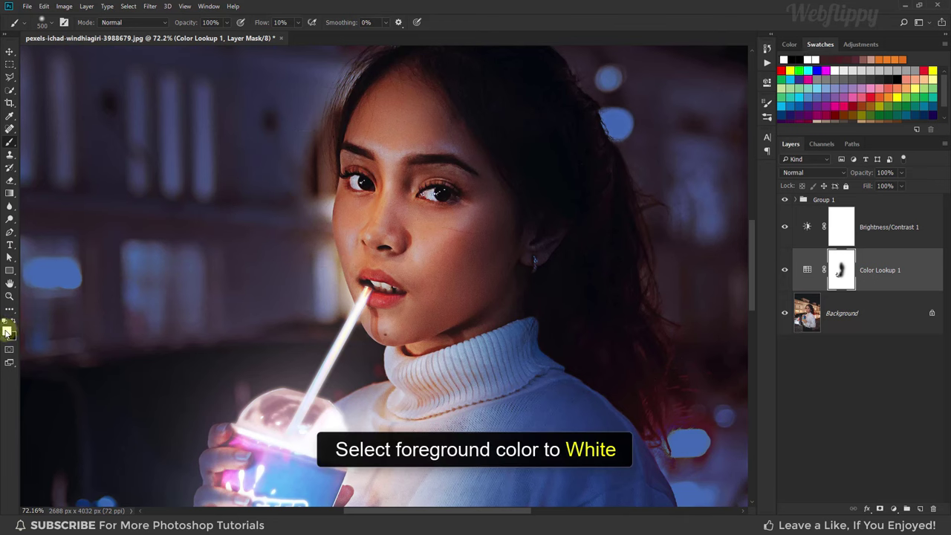
# Step: Switch the painting colour to white and shrink the brush for edge work
pyautogui.click(7, 331)
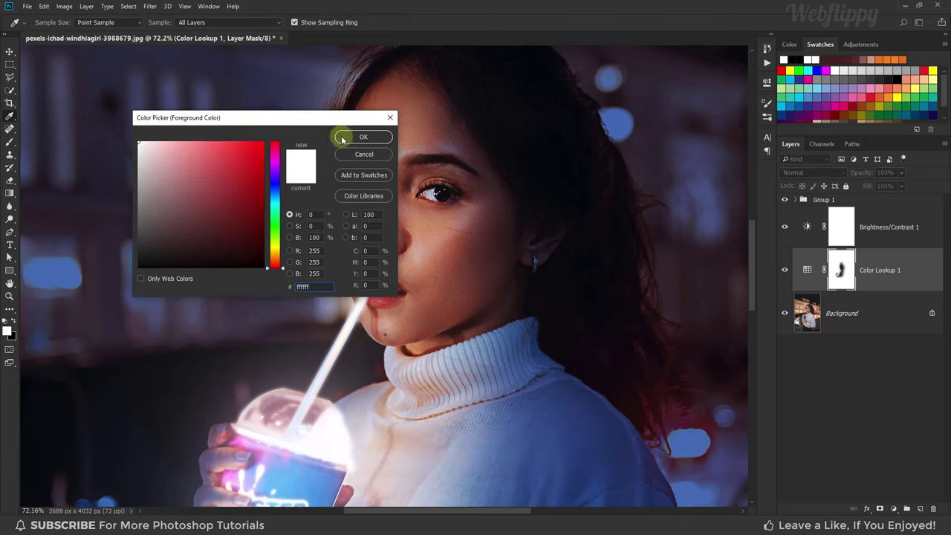
pyautogui.click(364, 136)
pyautogui.press('[')
pyautogui.press('[')
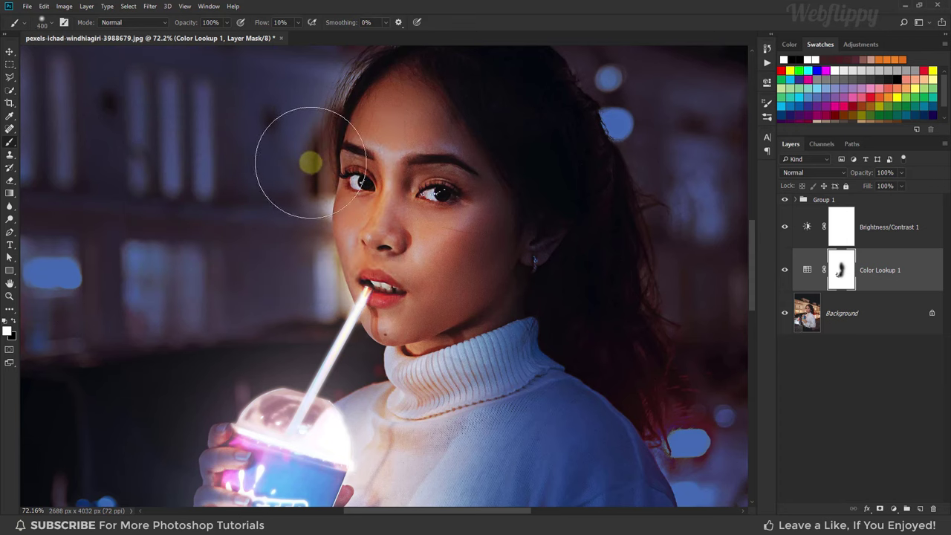
pyautogui.press('[')
pyautogui.press('[')
pyautogui.press('[')
pyautogui.press(']')
pyautogui.press(']')
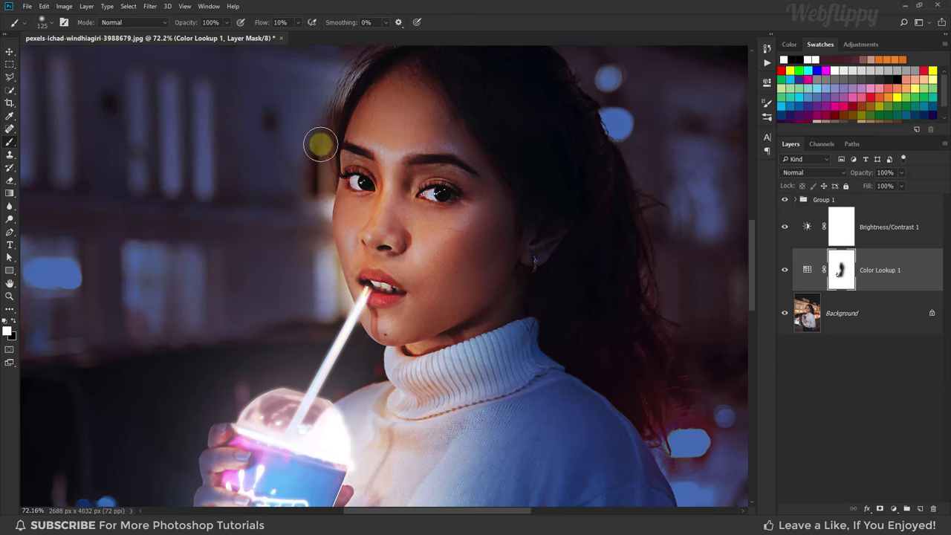
pyautogui.scroll(5, 319, 179)
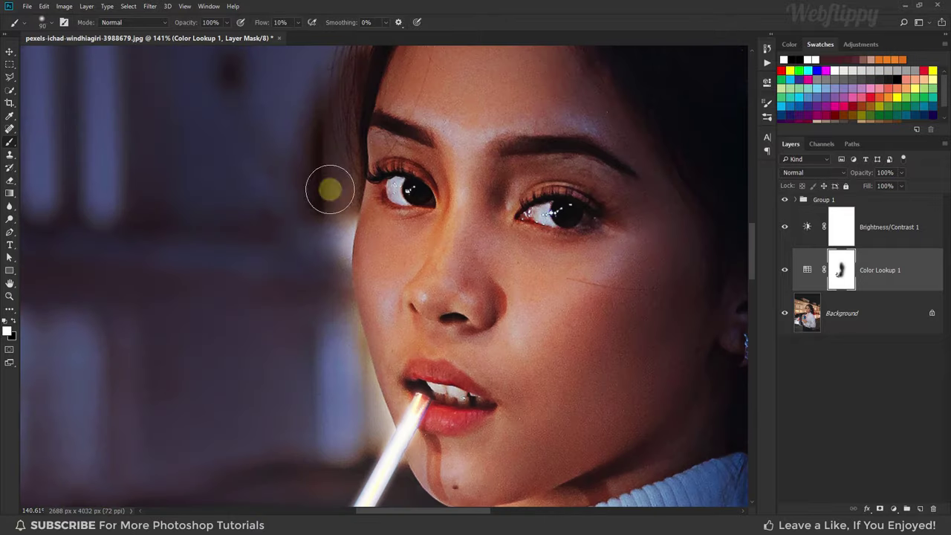
pyautogui.press('[')
pyautogui.press('[')
pyautogui.press('[')
# Step: Refine the mask along the cheek and mouth edge, then fit the whole photo on screen
pyautogui.scroll(-3, 331, 378)
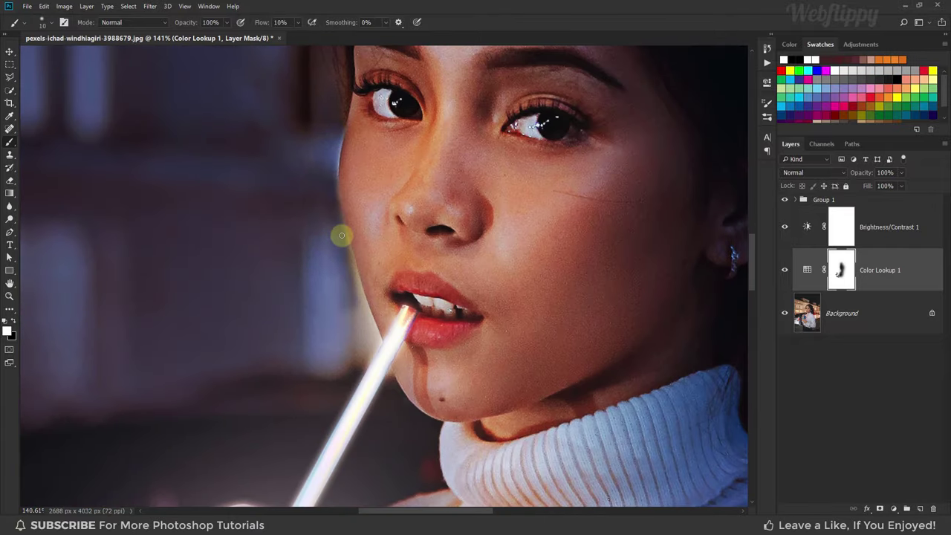
pyautogui.press('[')
pyautogui.press(']')
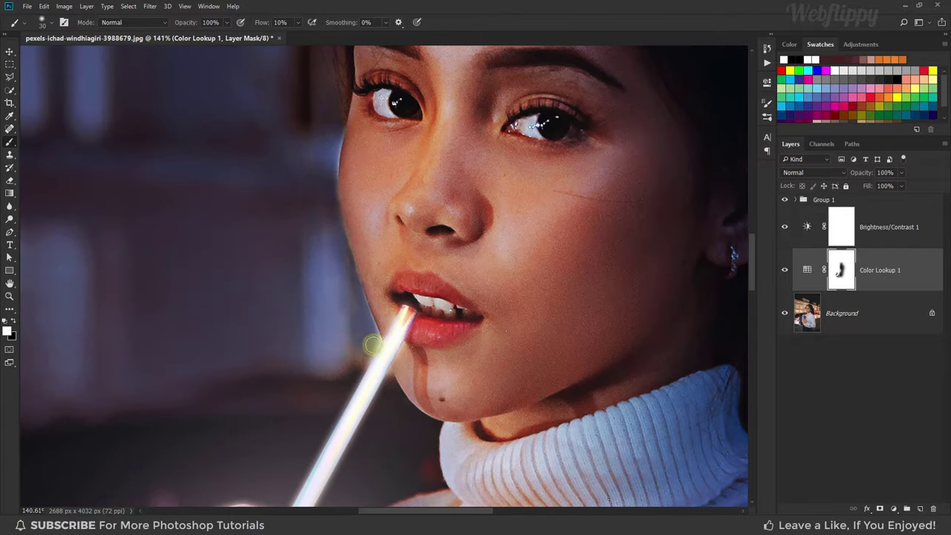
pyautogui.scroll(-2, 364, 331)
pyautogui.scroll(-5, 357, 219)
pyautogui.scroll(5, 347, 289)
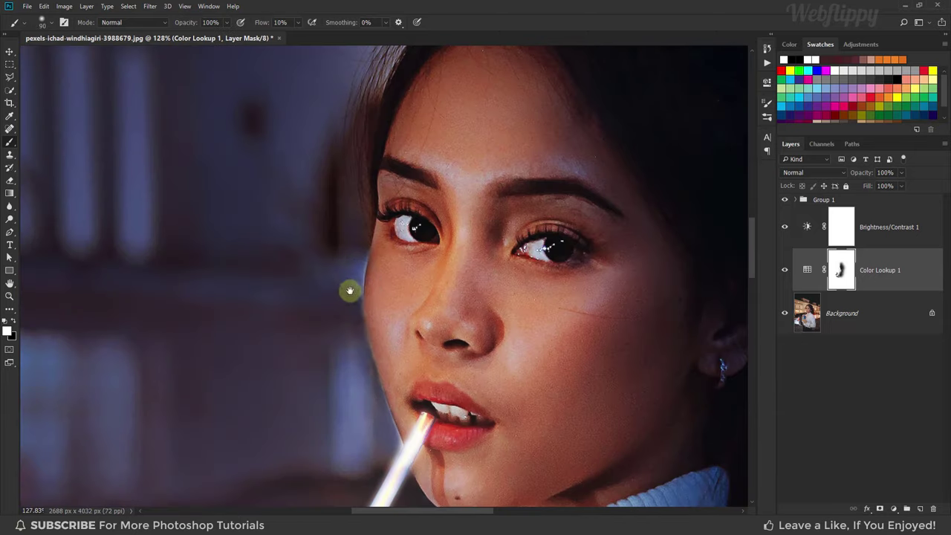
pyautogui.press(']')
pyautogui.press(']')
pyautogui.press(']')
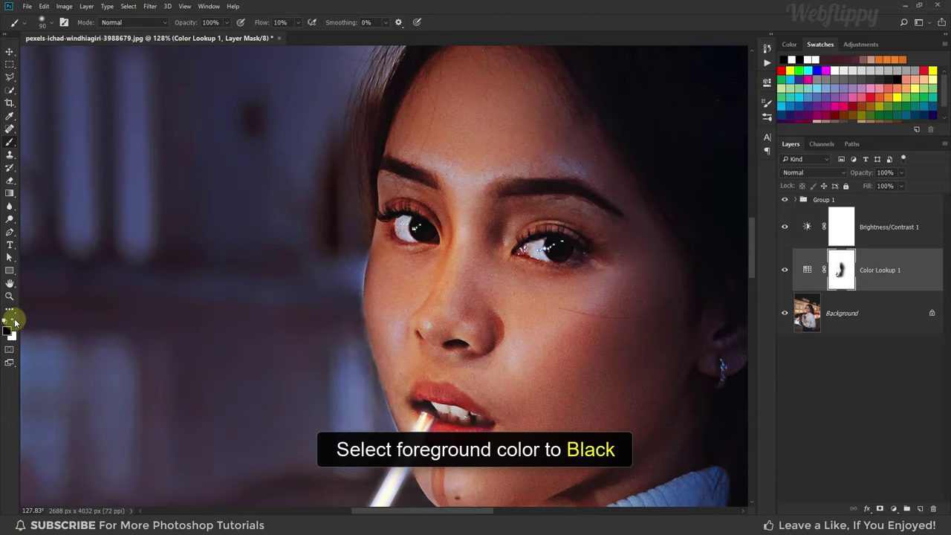
pyautogui.press('[')
pyautogui.press('[')
pyautogui.press('[')
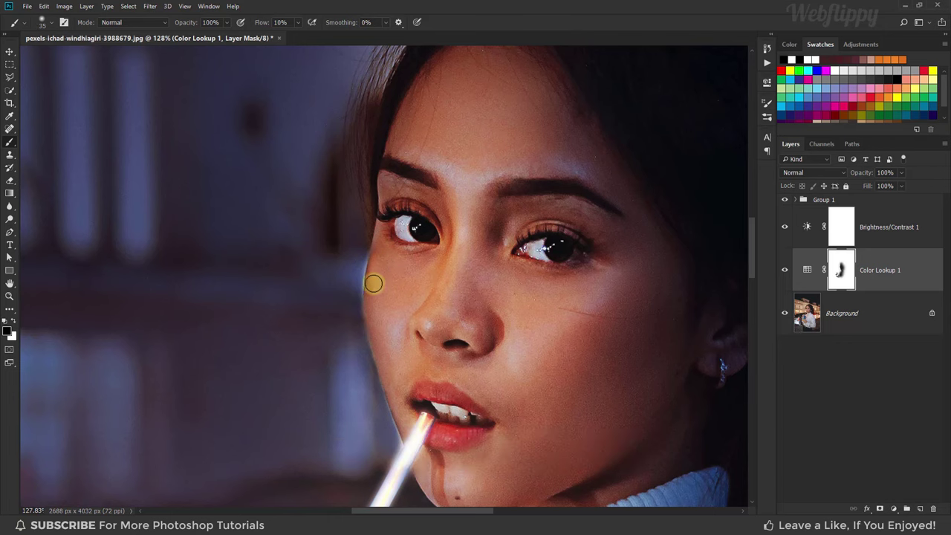
pyautogui.scroll(-3, 393, 362)
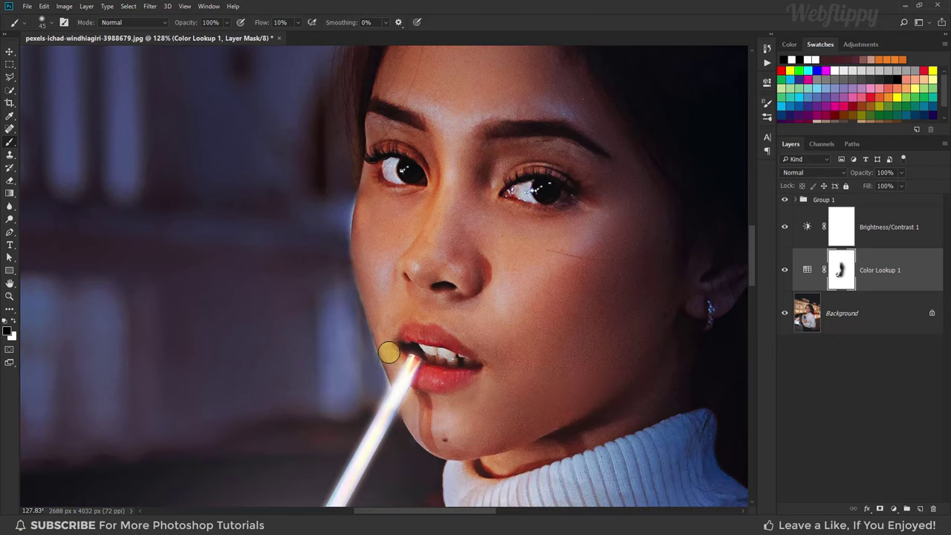
pyautogui.hotkey('ctrl', '0')
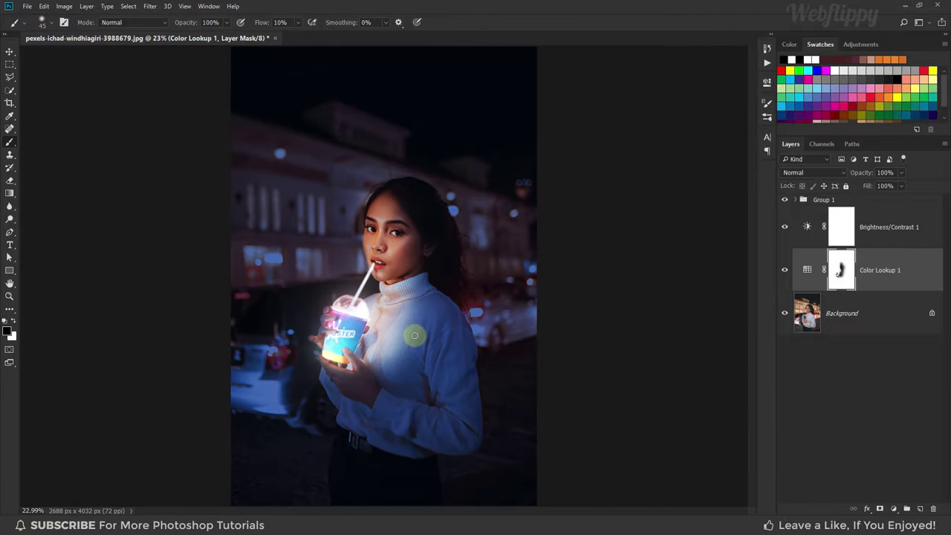
# Step: Compare the blue grade on and off, then add empty Layer 2 above Group 1
pyautogui.click(782, 271)
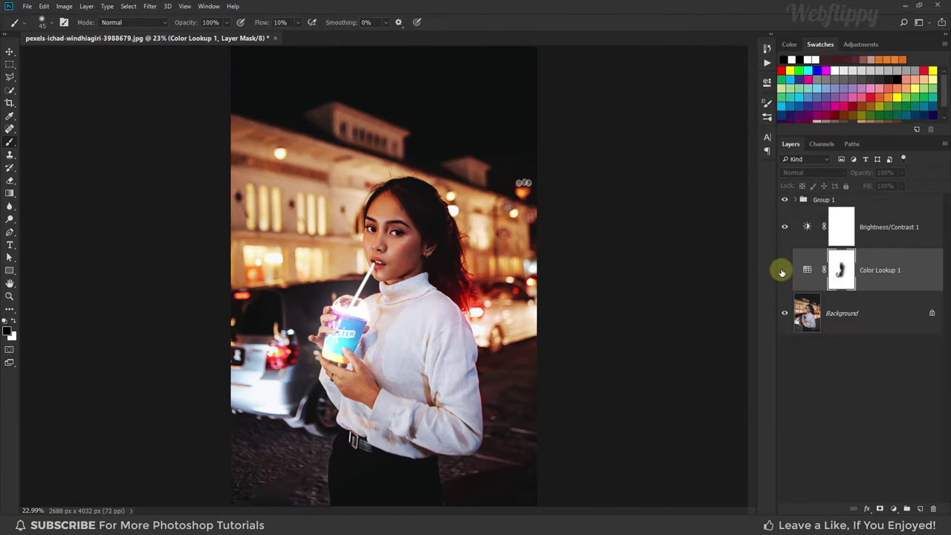
pyautogui.click(783, 271)
pyautogui.click(783, 271)
pyautogui.click(784, 272)
pyautogui.click(840, 202)
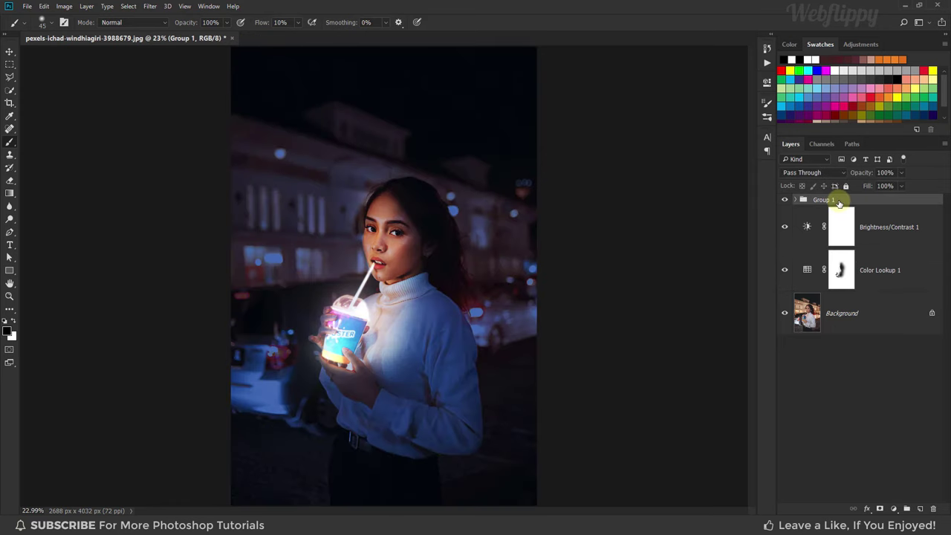
pyautogui.click(922, 509)
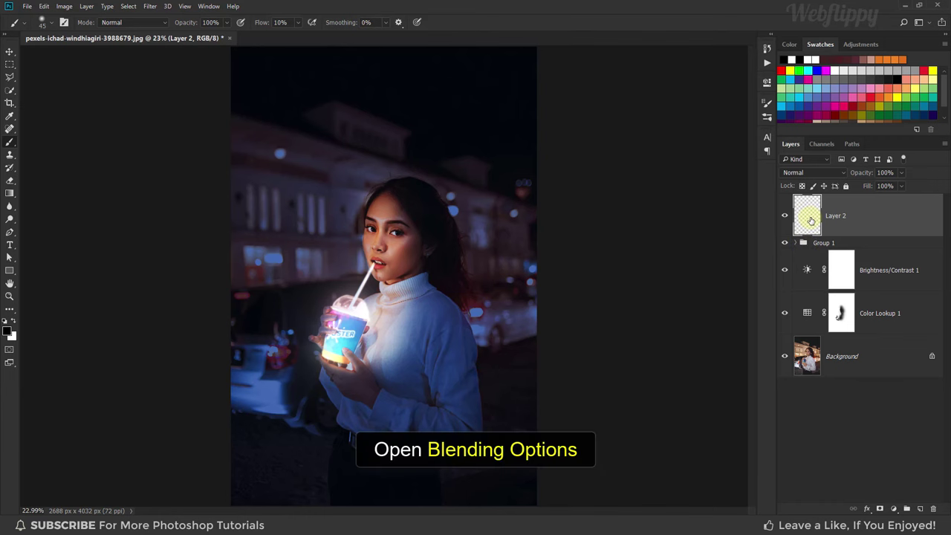
# Step: Add an Outer Glow to Layer 2 with Linear Dodge (Add) blending at 100% opacity
pyautogui.rightClick(892, 216)
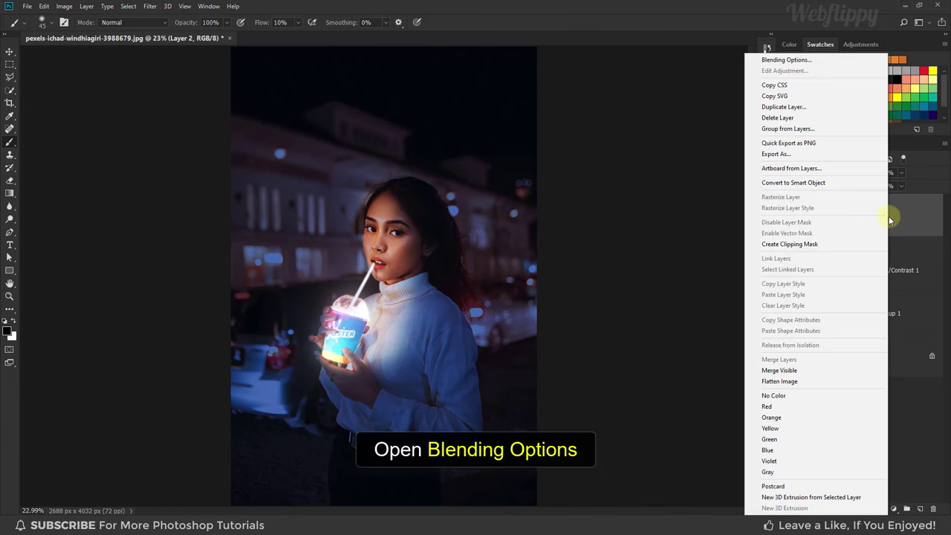
pyautogui.click(822, 67)
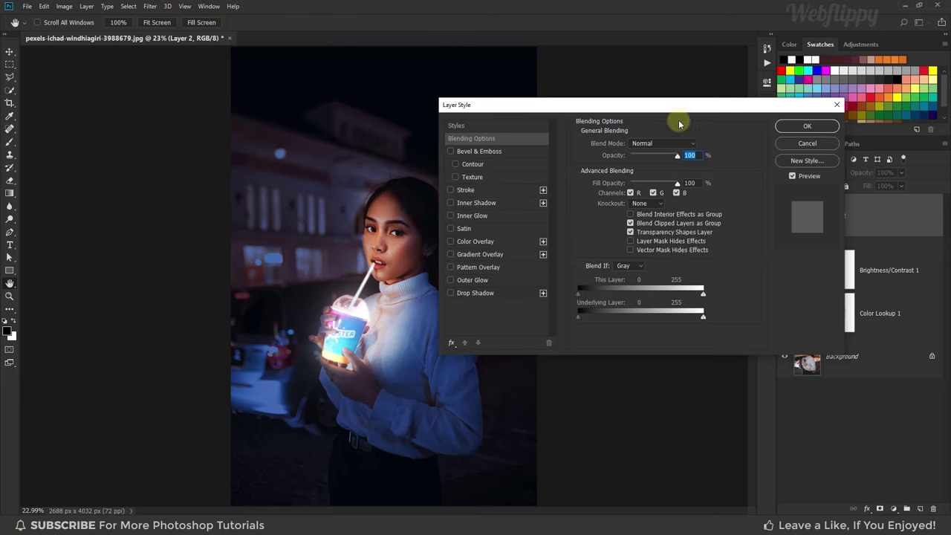
pyautogui.moveTo(675, 110); pyautogui.dragTo(672, 107)
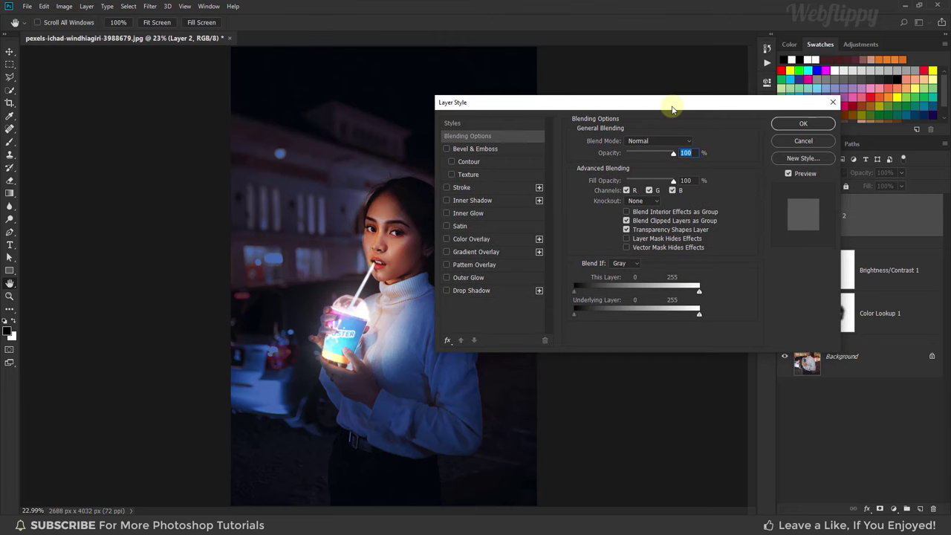
pyautogui.click(483, 279)
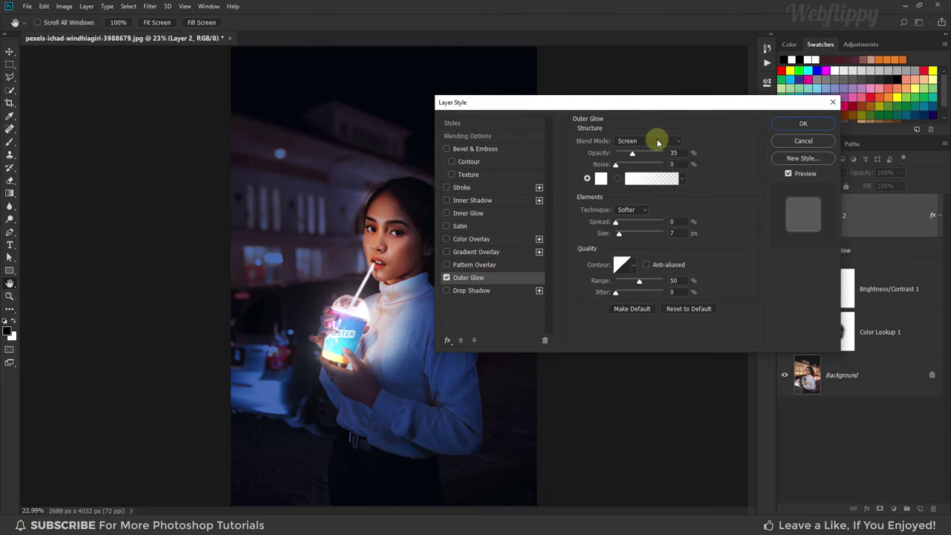
pyautogui.click(657, 140)
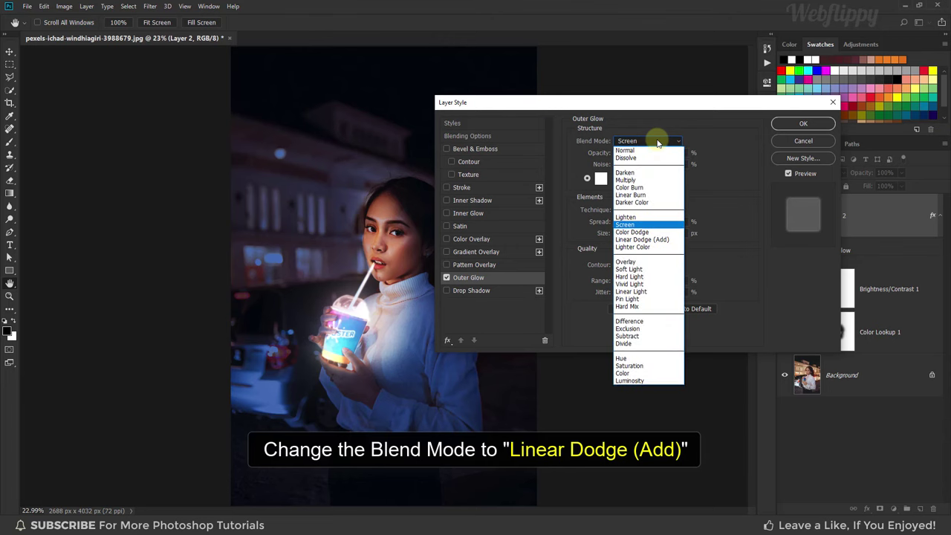
pyautogui.click(672, 240)
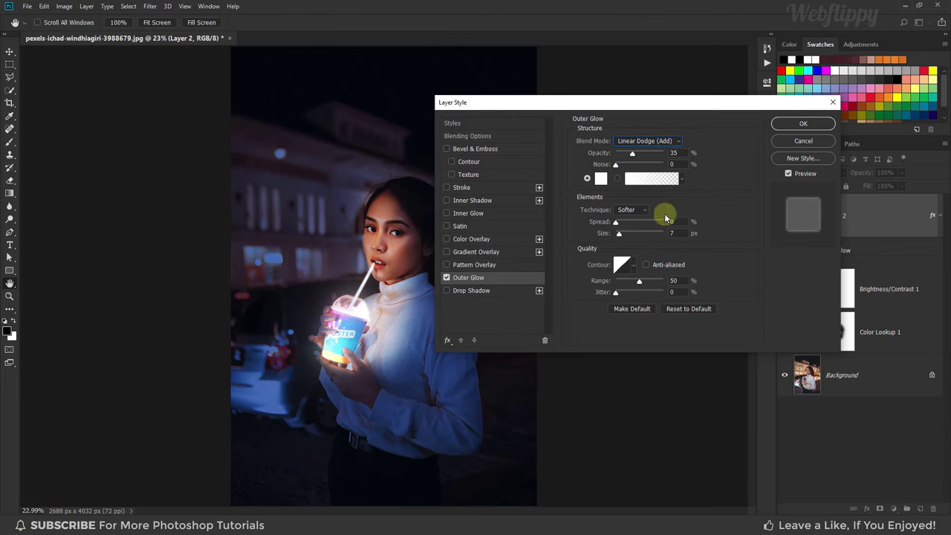
pyautogui.moveTo(639, 157); pyautogui.dragTo(668, 159)
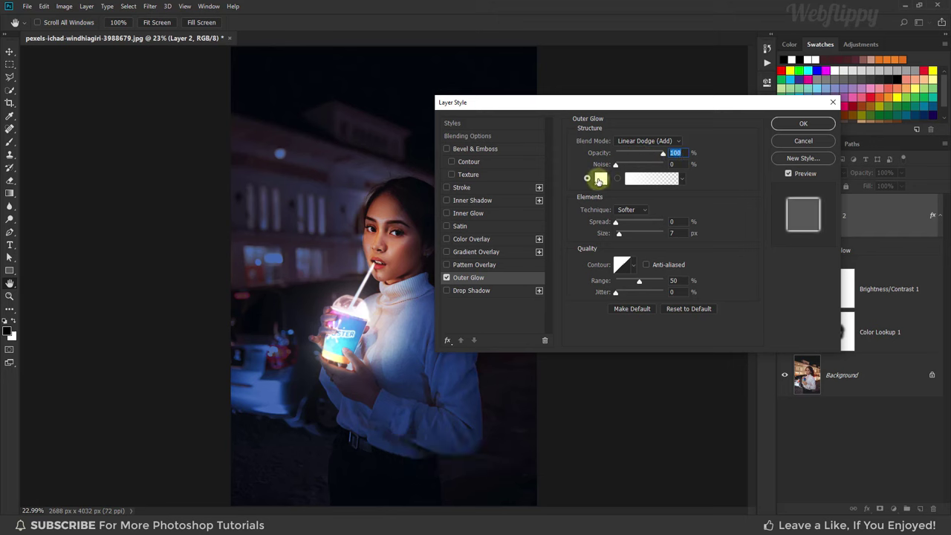
# Step: Make the glow colour cyan #00d8ff with a 100 px size, and apply the style
pyautogui.click(600, 180)
pyautogui.click(487, 186)
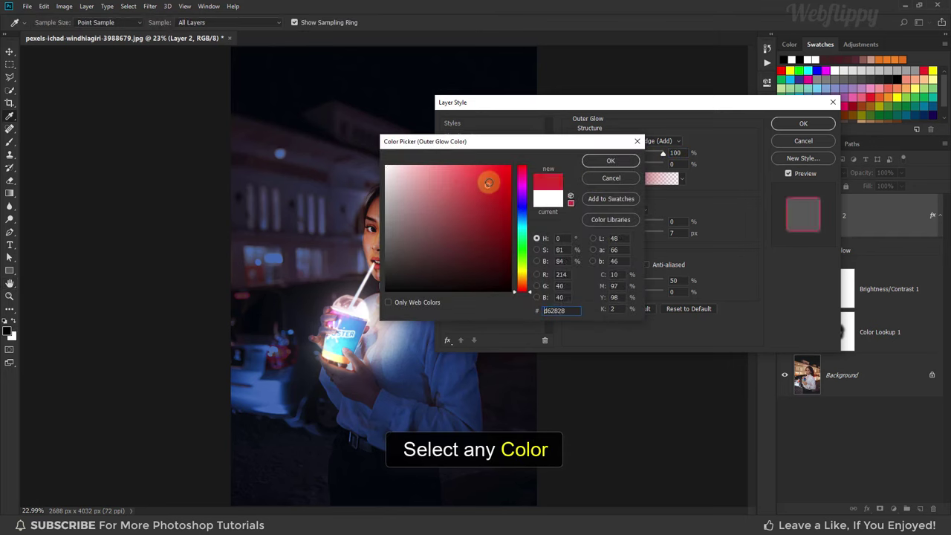
pyautogui.moveTo(521, 191); pyautogui.dragTo(524, 231)
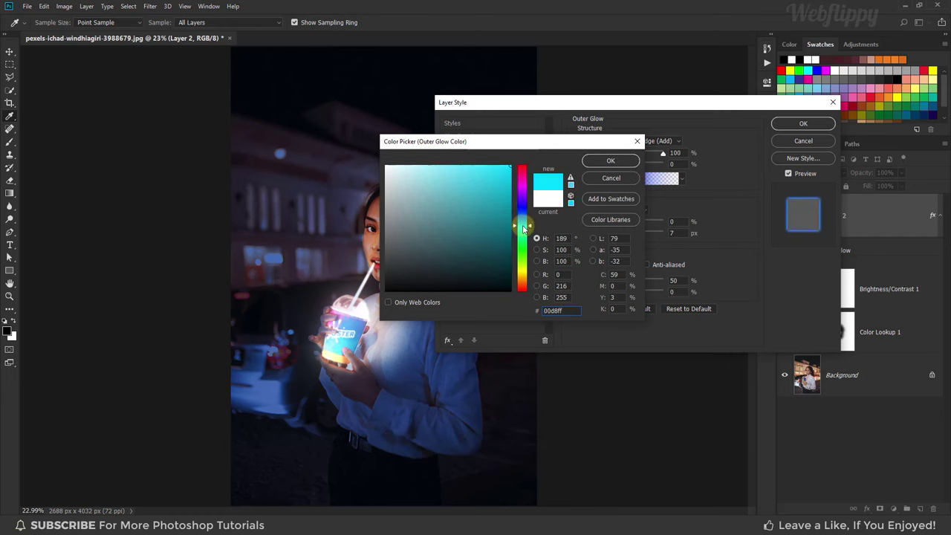
pyautogui.click(610, 162)
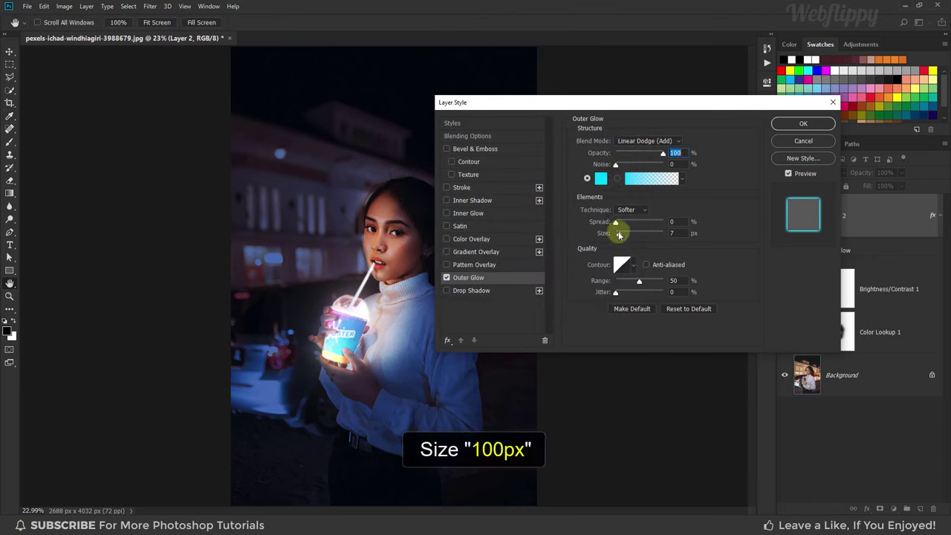
pyautogui.click(671, 233)
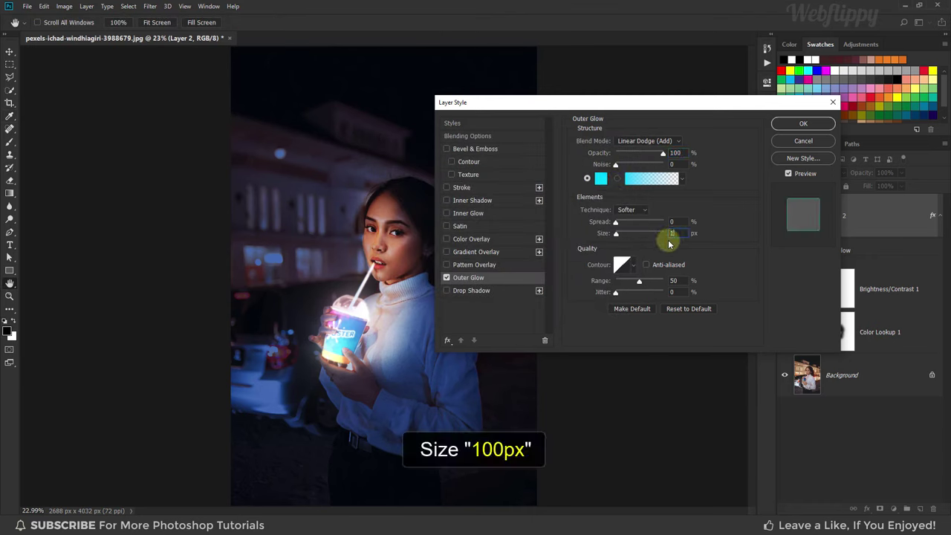
pyautogui.write('100')
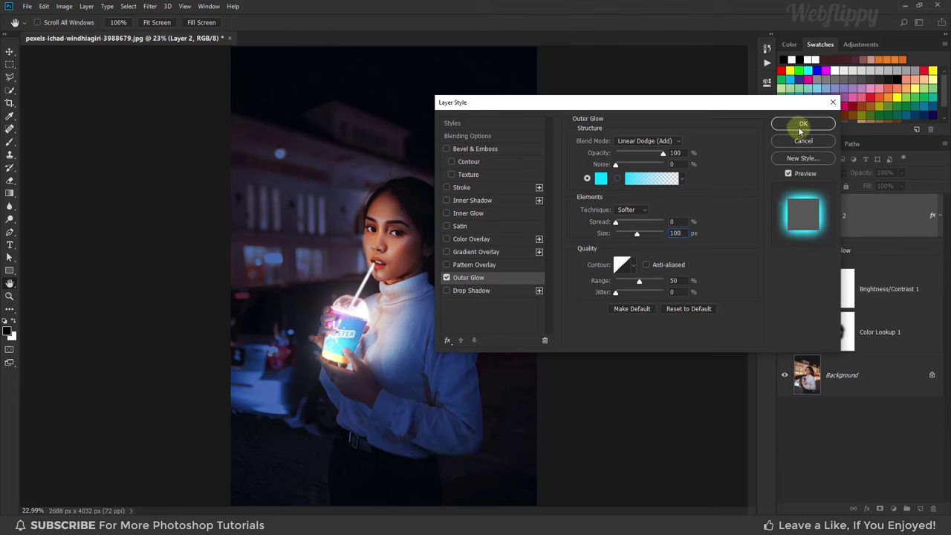
pyautogui.click(802, 124)
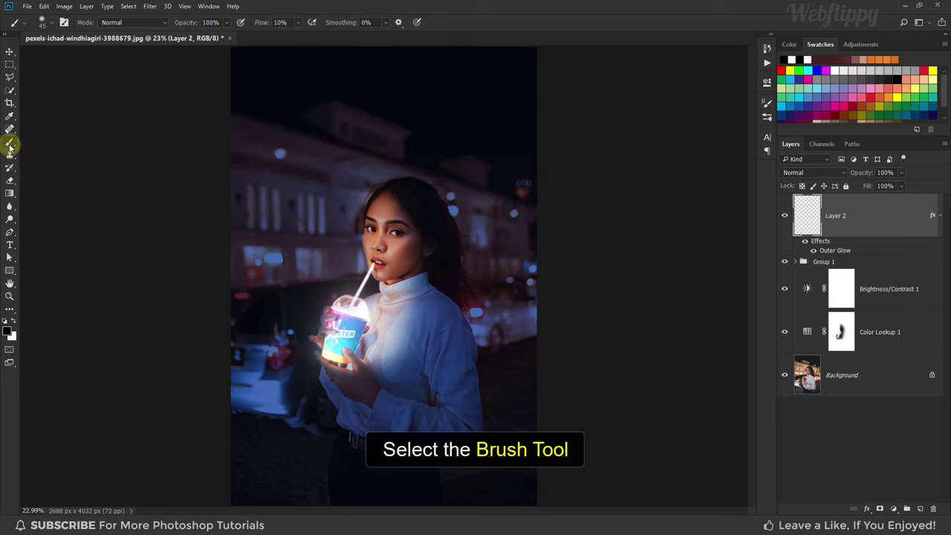
# Step: Switch to the Brush Tool with white foreground and the 45 px Soft Round preset
pyautogui.moveTo(9, 147); pyautogui.dragTo(56, 148)
pyautogui.click(55, 145)
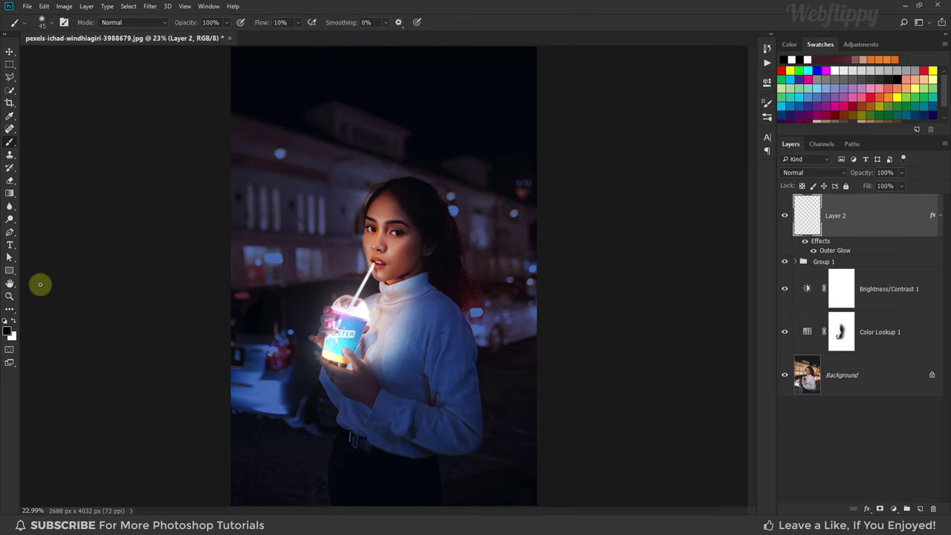
pyautogui.click(8, 332)
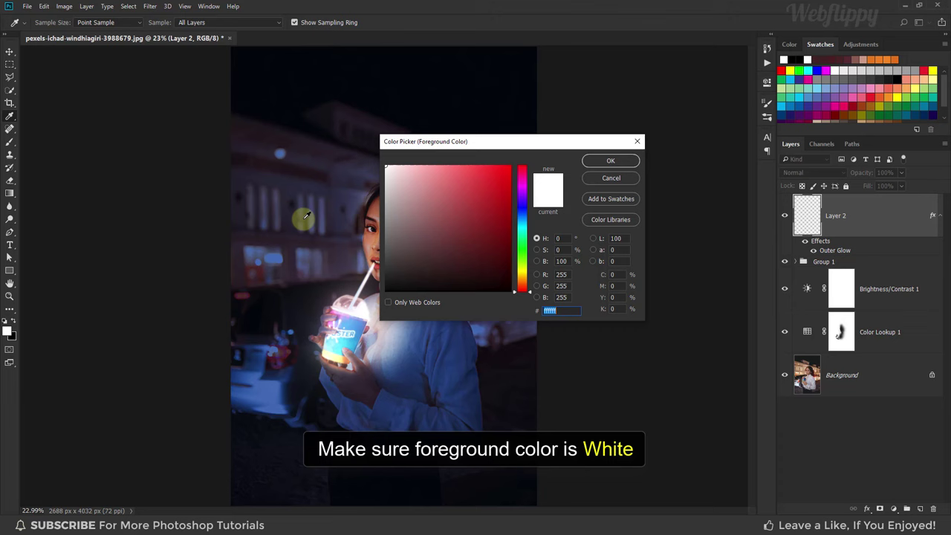
pyautogui.click(622, 163)
pyautogui.click(50, 26)
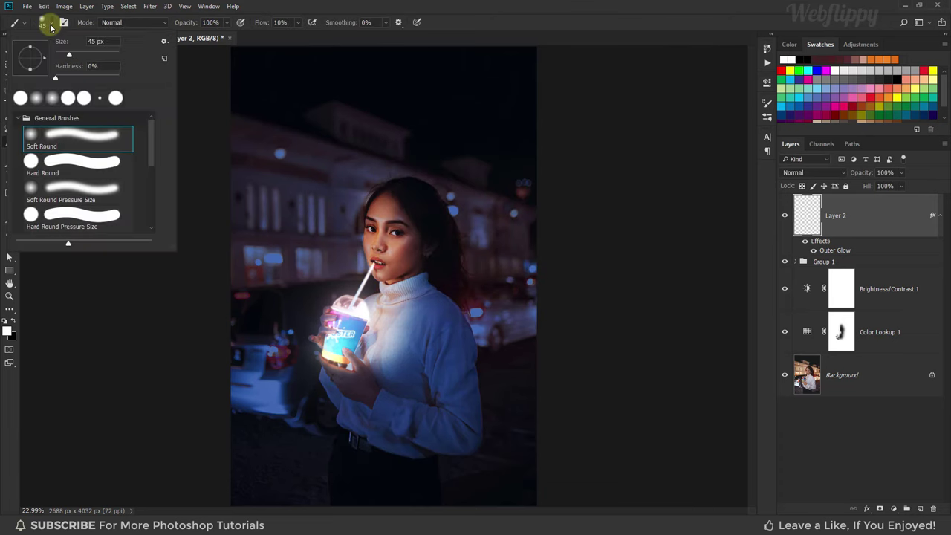
pyautogui.click(50, 26)
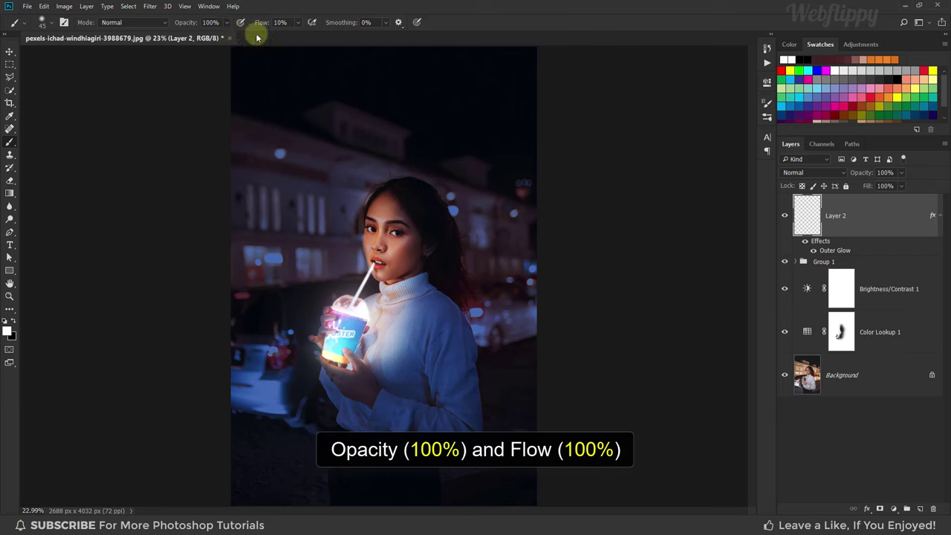
# Step: Raise brush Flow to 100% and zoom in on the girl
pyautogui.moveTo(300, 39); pyautogui.dragTo(342, 39)
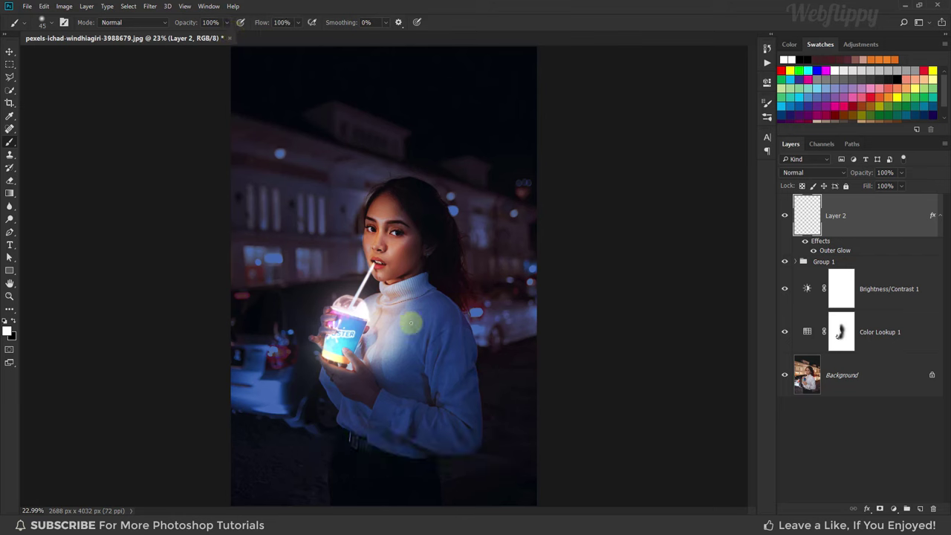
pyautogui.scroll(5, 411, 329)
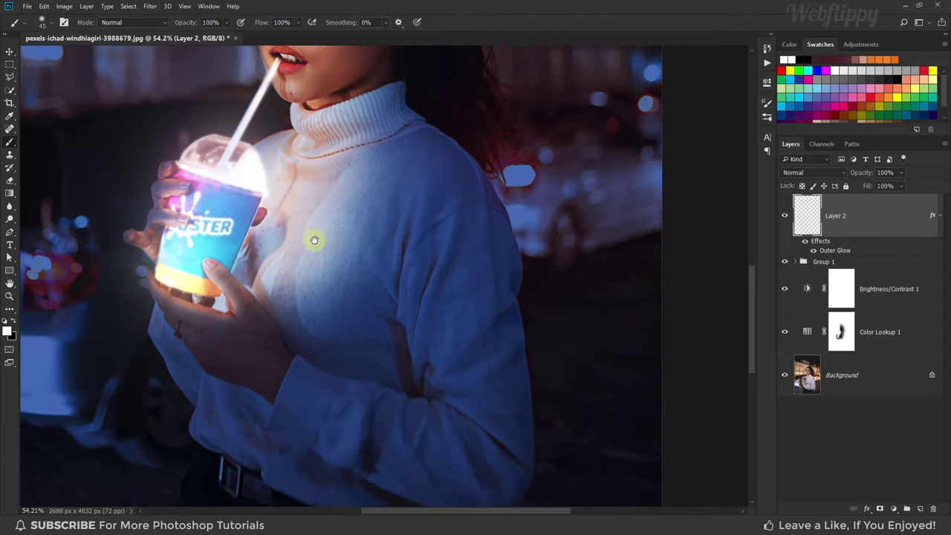
pyautogui.scroll(3, 313, 240)
pyautogui.scroll(-2, 304, 238)
pyautogui.scroll(1, 238, 230)
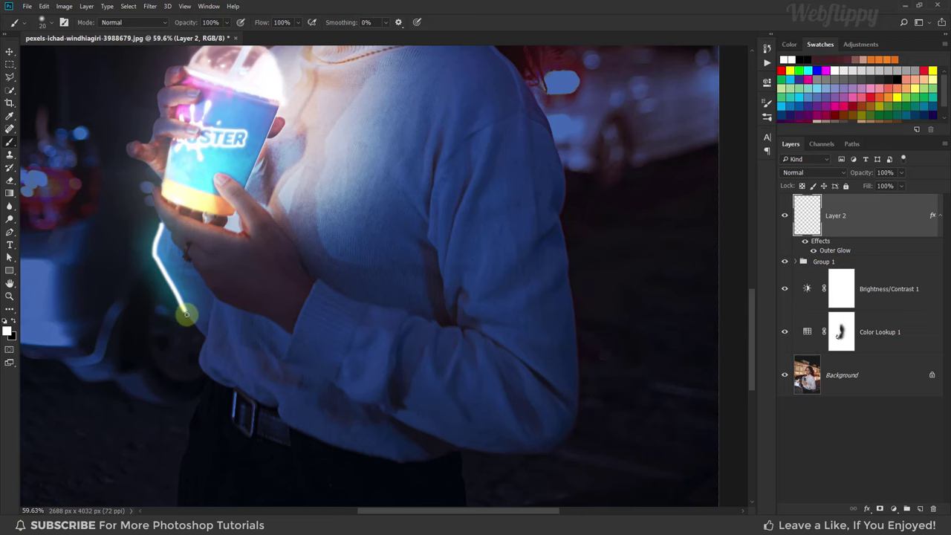
# Step: Paint a white line from her hand around the collar and shoulder down to the waist
pyautogui.moveTo(186, 314)
pyautogui.mouseDown()
pyautogui.moveTo(388, 374)
pyautogui.moveTo(466, 347)
pyautogui.moveTo(362, 237)
pyautogui.moveTo(304, 249)
pyautogui.moveTo(333, 249)
pyautogui.mouseUp()
pyautogui.scroll(3, 304, 249)
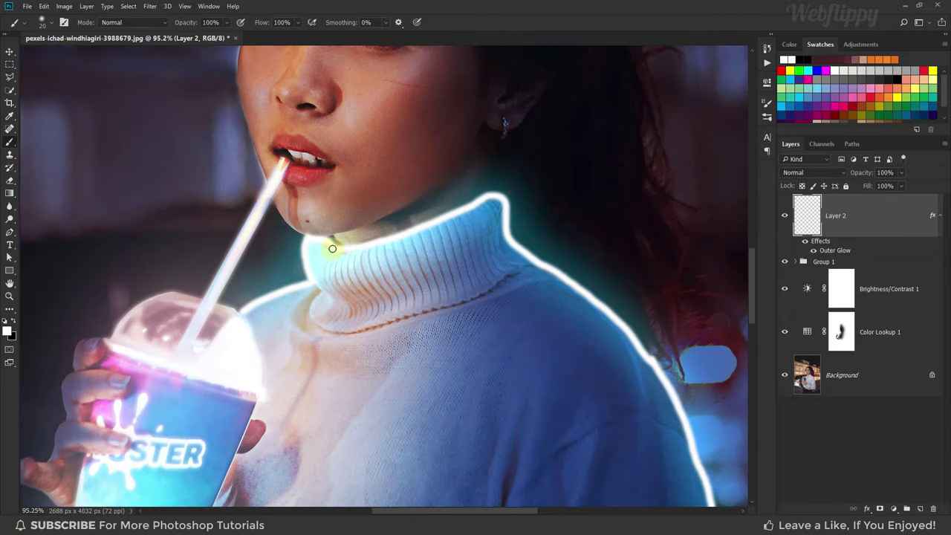
pyautogui.scroll(-5, 332, 249)
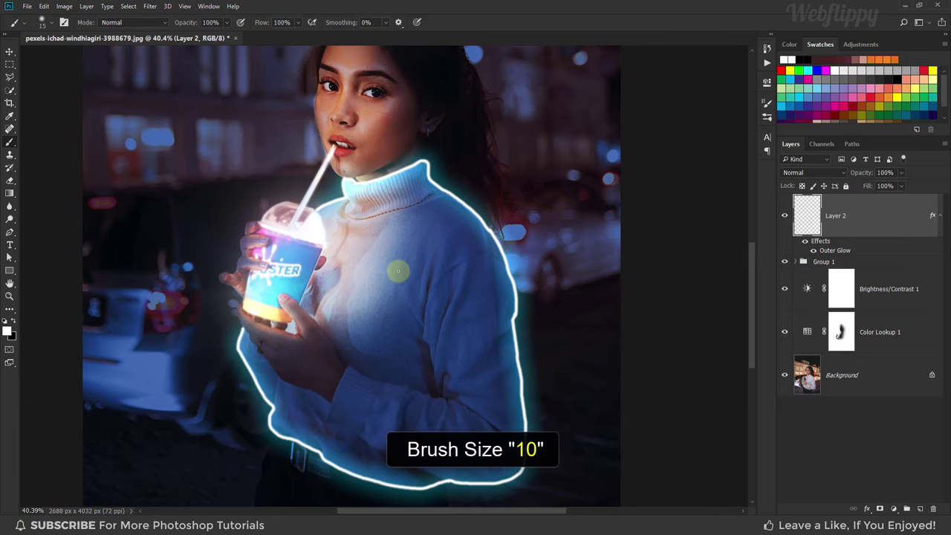
pyautogui.scroll(2, 389, 269)
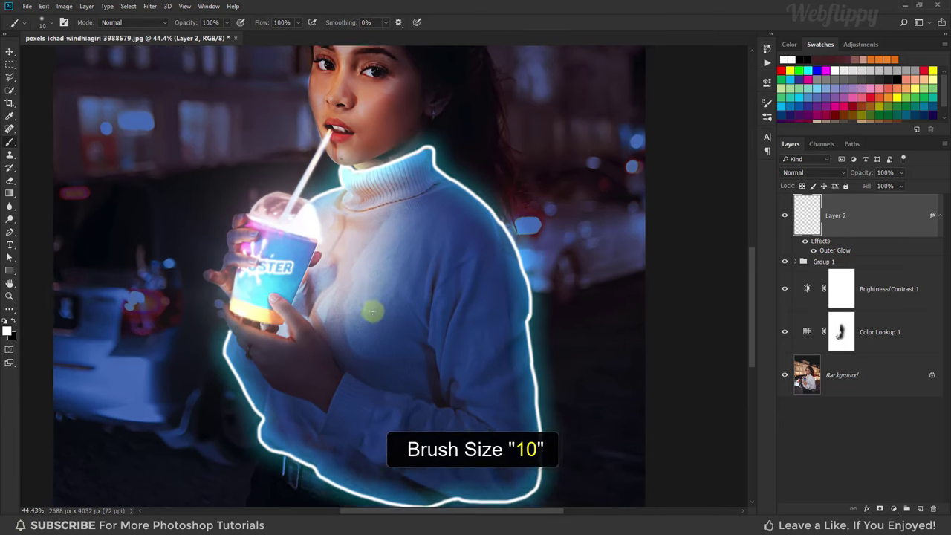
pyautogui.scroll(2, 368, 322)
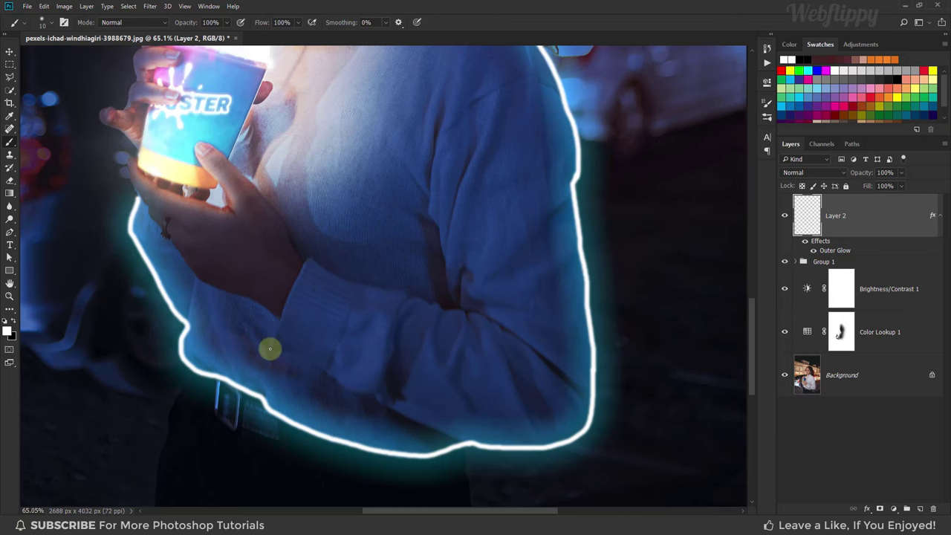
# Step: Trace glowing lines along the sleeve cuff, forearm, elbow, and up the arm to the shoulder
pyautogui.moveTo(277, 327)
pyautogui.mouseDown()
pyautogui.moveTo(304, 263)
pyautogui.moveTo(461, 311)
pyautogui.moveTo(431, 219)
pyautogui.mouseUp()
pyautogui.scroll(2, 446, 227)
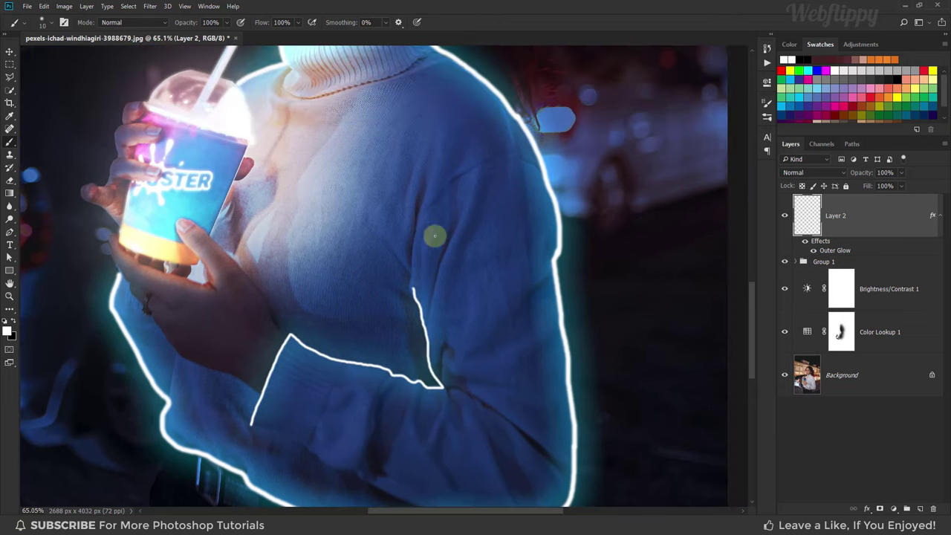
pyautogui.moveTo(414, 255)
pyautogui.mouseDown()
pyautogui.moveTo(431, 202)
pyautogui.moveTo(526, 160)
pyautogui.moveTo(524, 202)
pyautogui.moveTo(441, 221)
pyautogui.moveTo(472, 163)
pyautogui.mouseUp()
pyautogui.scroll(2, 526, 159)
pyautogui.scroll(-4, 428, 254)
pyautogui.moveTo(476, 195); pyautogui.dragTo(446, 266)
pyautogui.scroll(-1, 446, 266)
pyautogui.moveTo(437, 327); pyautogui.dragTo(537, 397)
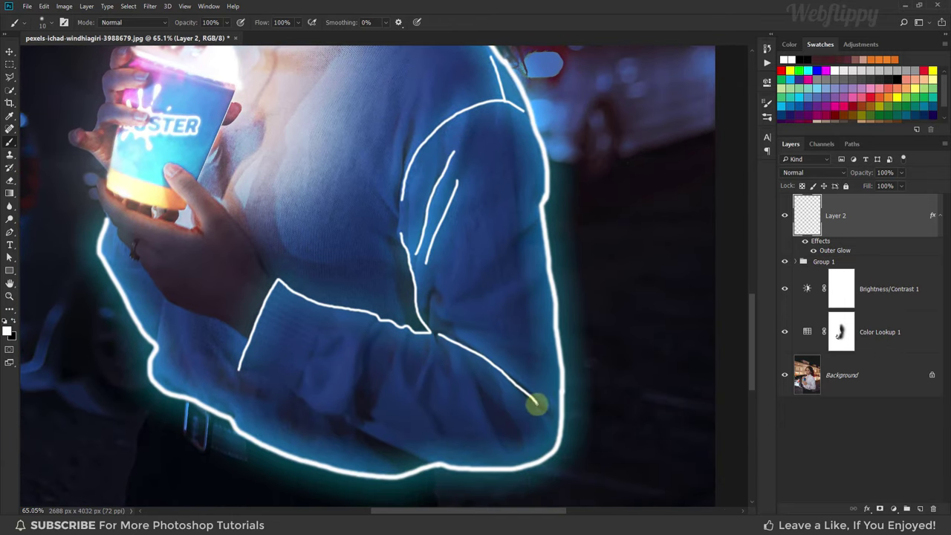
pyautogui.scroll(-3, 537, 397)
# Step: Add the cuff edge, three forearm fold lines, and parallel rib lines on the cuff
pyautogui.moveTo(339, 256); pyautogui.dragTo(307, 332)
pyautogui.moveTo(251, 318); pyautogui.dragTo(444, 408)
pyautogui.scroll(-1, 450, 386)
pyautogui.moveTo(381, 275); pyautogui.dragTo(368, 344)
pyautogui.moveTo(411, 284)
pyautogui.mouseDown()
pyautogui.moveTo(441, 373)
pyautogui.moveTo(427, 321)
pyautogui.mouseUp()
pyautogui.moveTo(478, 306); pyautogui.dragTo(511, 388)
pyautogui.moveTo(352, 272)
pyautogui.mouseDown()
pyautogui.moveTo(414, 308)
pyautogui.moveTo(389, 276)
pyautogui.moveTo(380, 327)
pyautogui.mouseUp()
pyautogui.moveTo(329, 315); pyautogui.dragTo(375, 342)
# Step: Trace the turtleneck collar's bottom edge and add rib lines to the collar
pyautogui.moveTo(410, 53); pyautogui.dragTo(351, 320)
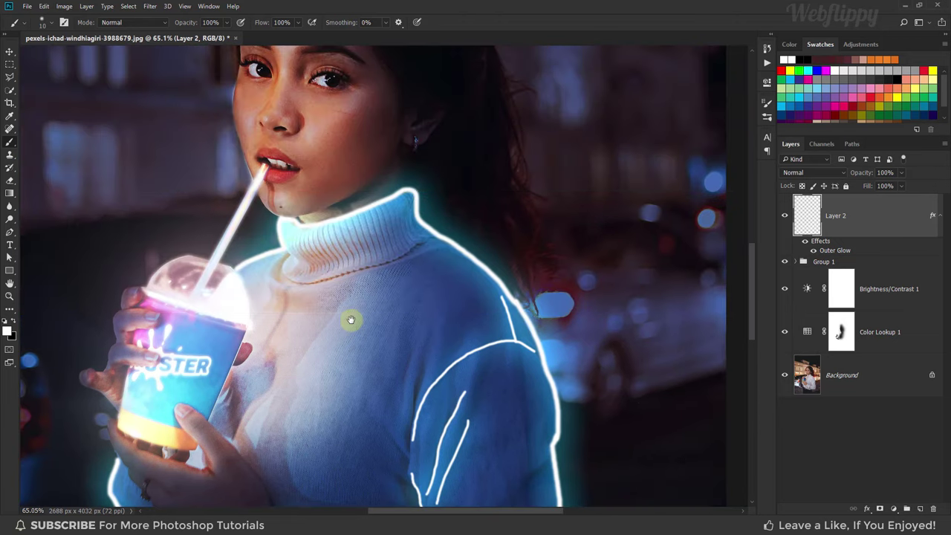
pyautogui.moveTo(284, 272); pyautogui.dragTo(437, 237)
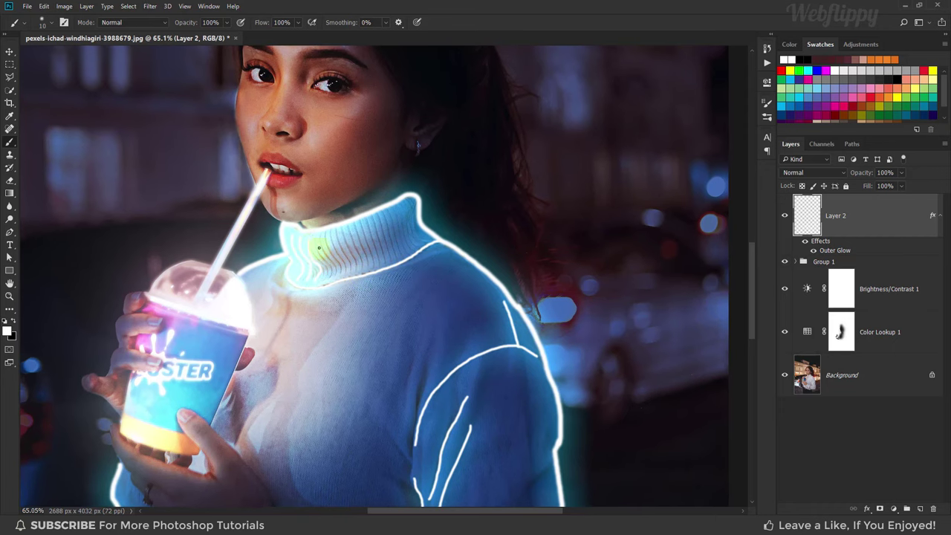
pyautogui.moveTo(346, 227)
pyautogui.mouseDown()
pyautogui.moveTo(351, 275)
pyautogui.moveTo(372, 274)
pyautogui.mouseUp()
pyautogui.moveTo(381, 214)
pyautogui.mouseDown()
pyautogui.moveTo(391, 262)
pyautogui.moveTo(405, 257)
pyautogui.mouseUp()
# Step: Paint a glowing line down each leg, then fit the whole image on screen
pyautogui.scroll(-3, 417, 239)
pyautogui.scroll(-3, 417, 240)
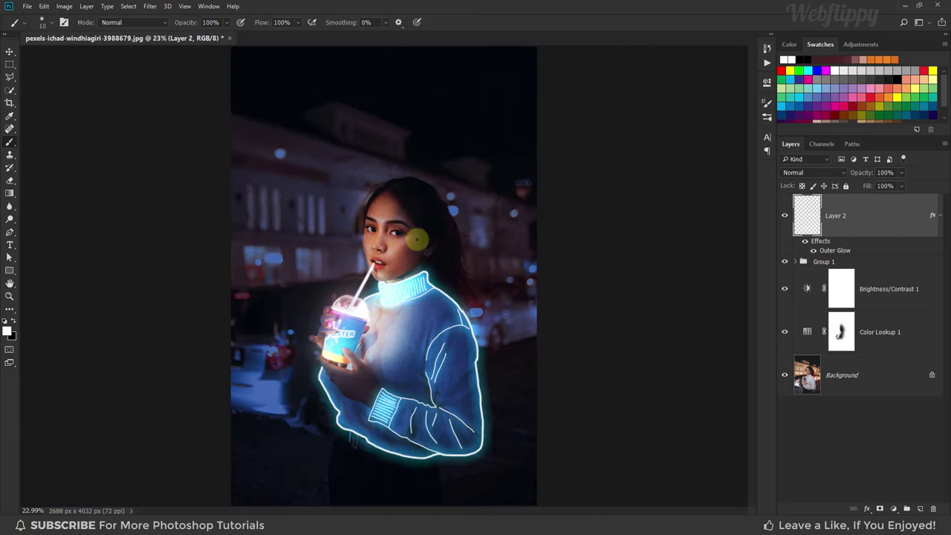
pyautogui.scroll(2, 382, 329)
pyautogui.scroll(1, 380, 385)
pyautogui.scroll(2, 380, 385)
pyautogui.scroll(-2, 372, 278)
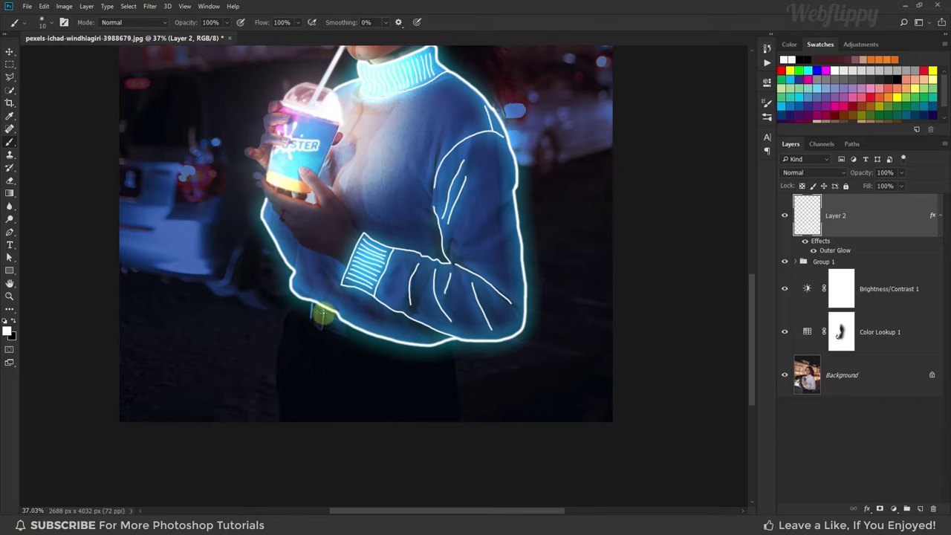
pyautogui.scroll(-1, 293, 308)
pyautogui.scroll(2, 272, 356)
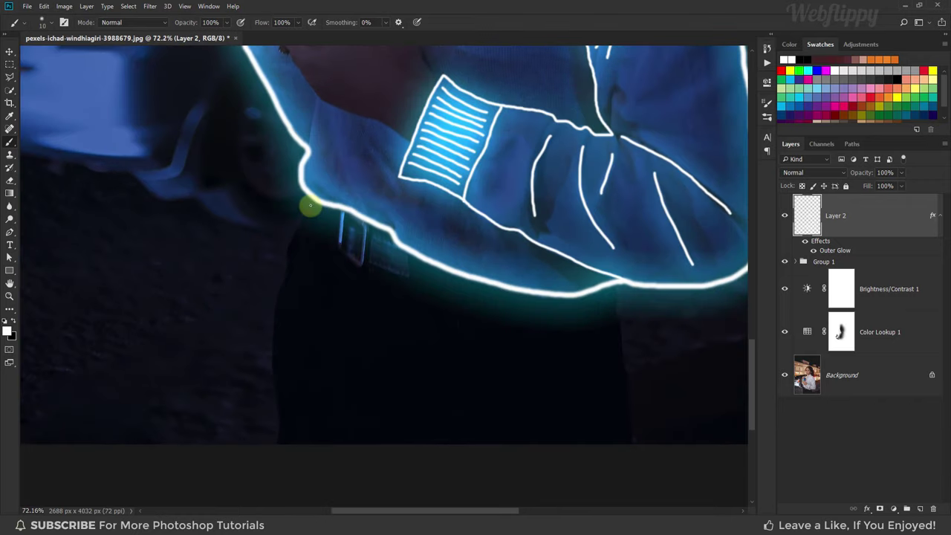
pyautogui.moveTo(311, 205)
pyautogui.mouseDown()
pyautogui.moveTo(277, 305)
pyautogui.moveTo(274, 445)
pyautogui.mouseUp()
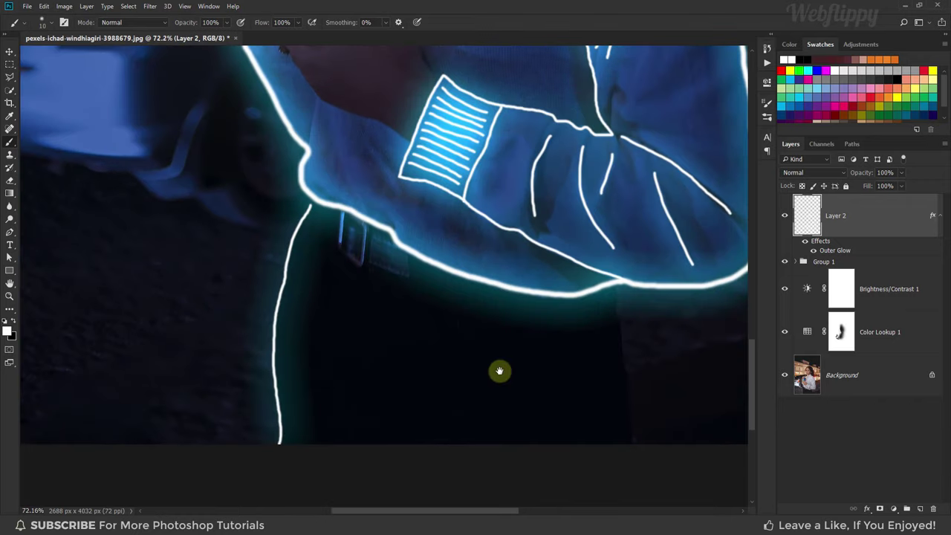
pyautogui.hscroll(3, 499, 371)
pyautogui.scroll(-1, 499, 372)
pyautogui.moveTo(476, 260); pyautogui.dragTo(488, 413)
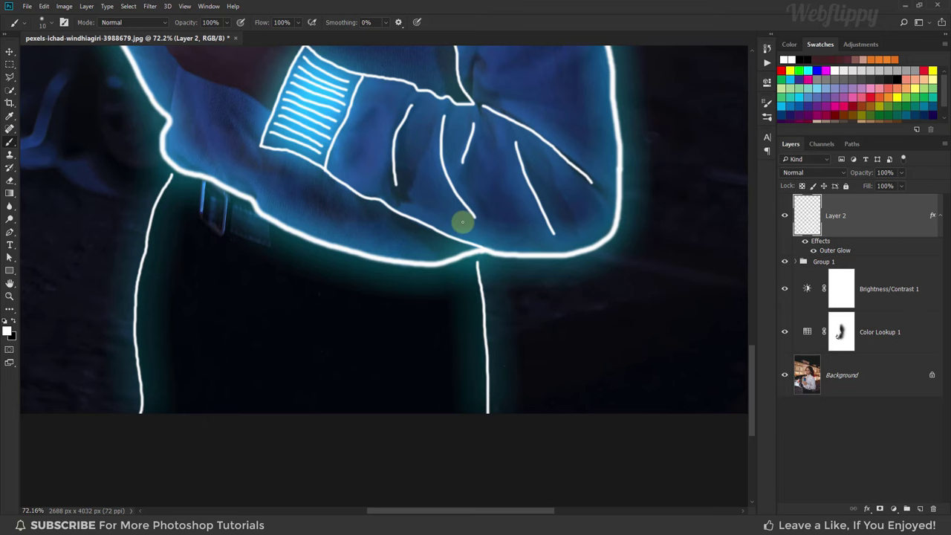
pyautogui.hotkey('ctrl', '0')
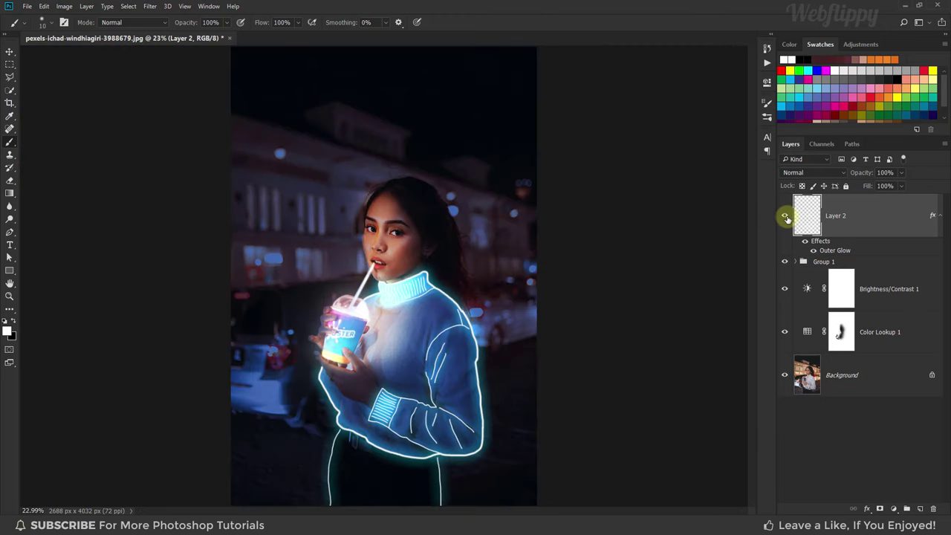
# Step: Toggle Layer 2's visibility off and on twice to compare the neon outline
pyautogui.click(785, 216)
pyautogui.click(786, 218)
pyautogui.click(787, 218)
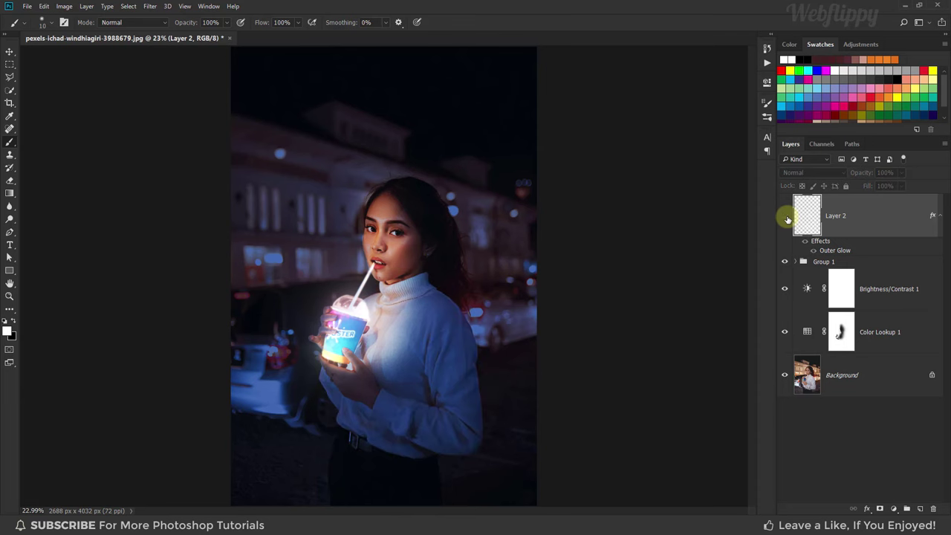
pyautogui.click(787, 217)
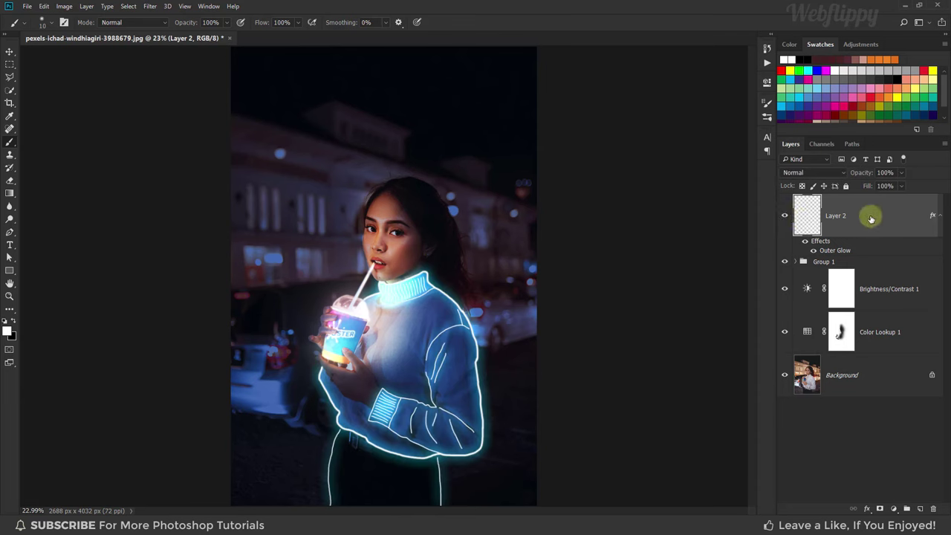
# Step: Add a new empty Layer 3 above Layer 2 and bring the building's upper part into view
pyautogui.click(920, 508)
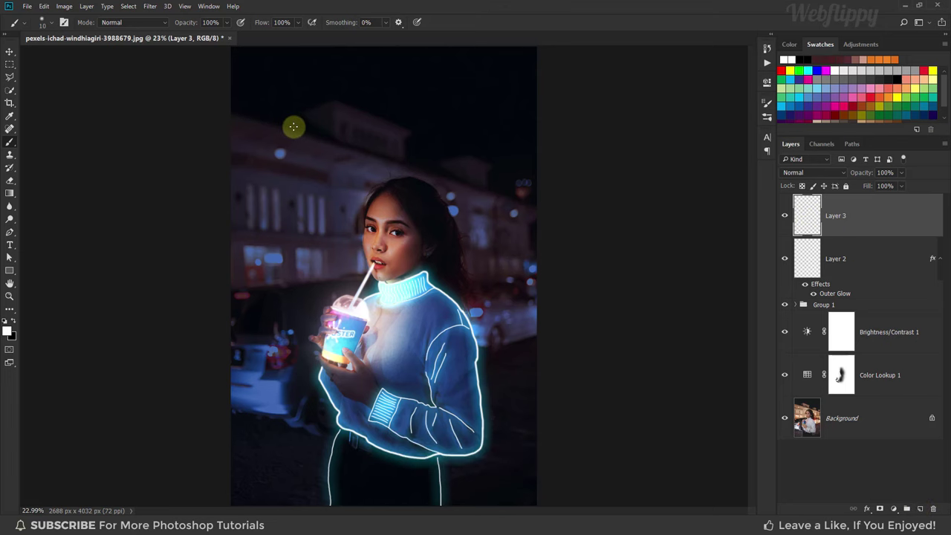
pyautogui.scroll(3, 294, 130)
pyautogui.moveTo(300, 160); pyautogui.dragTo(234, 188)
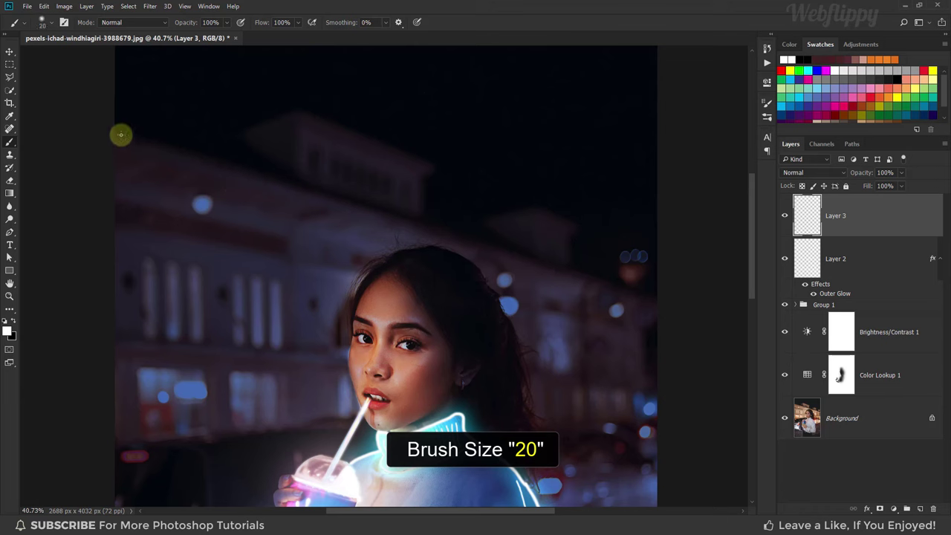
# Step: Draw the long roofline and outline the first rooftop box with straight white lines
pyautogui.click(119, 134)
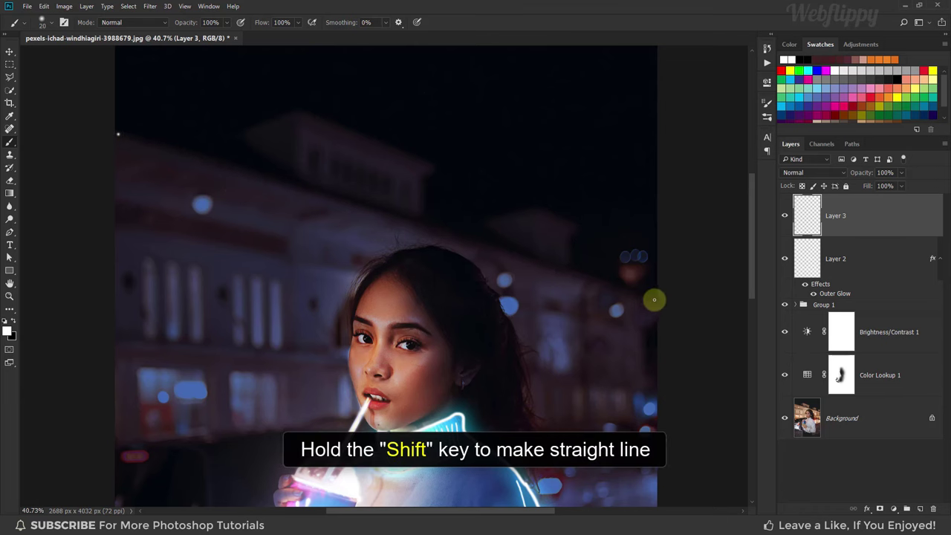
pyautogui.keyDown('shift'); pyautogui.click(654, 300); pyautogui.keyUp('shift')
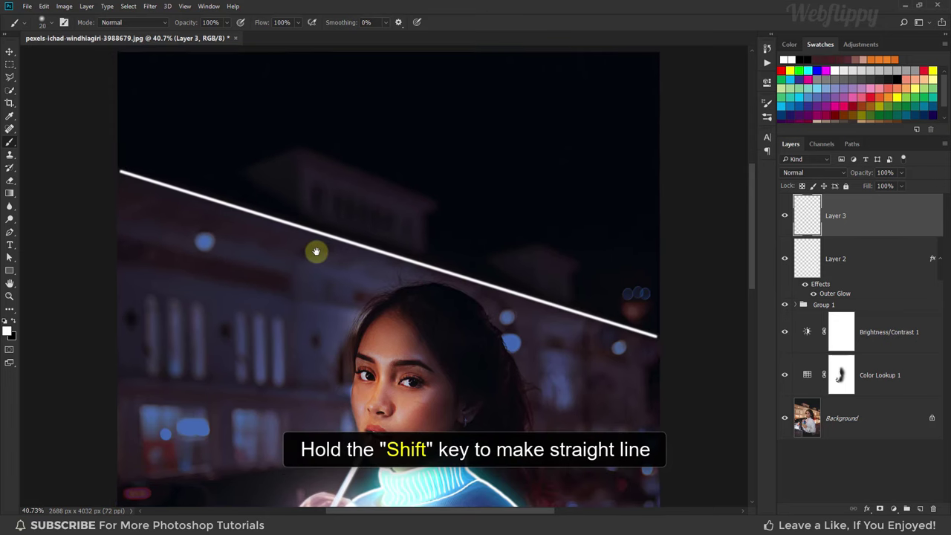
pyautogui.scroll(1, 314, 250)
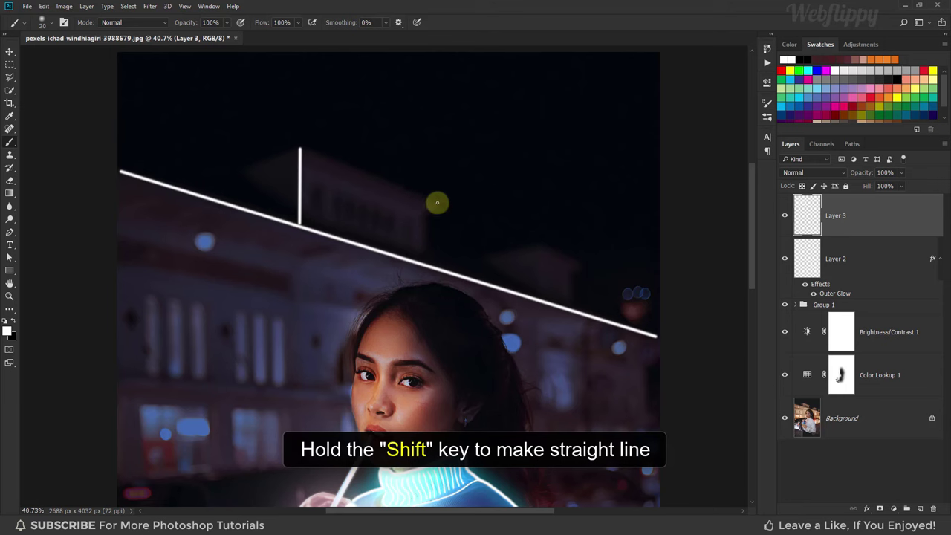
pyautogui.keyDown('shift'); pyautogui.click(437, 202); pyautogui.keyUp('shift')
pyautogui.keyDown('shift'); pyautogui.click(429, 217); pyautogui.keyUp('shift')
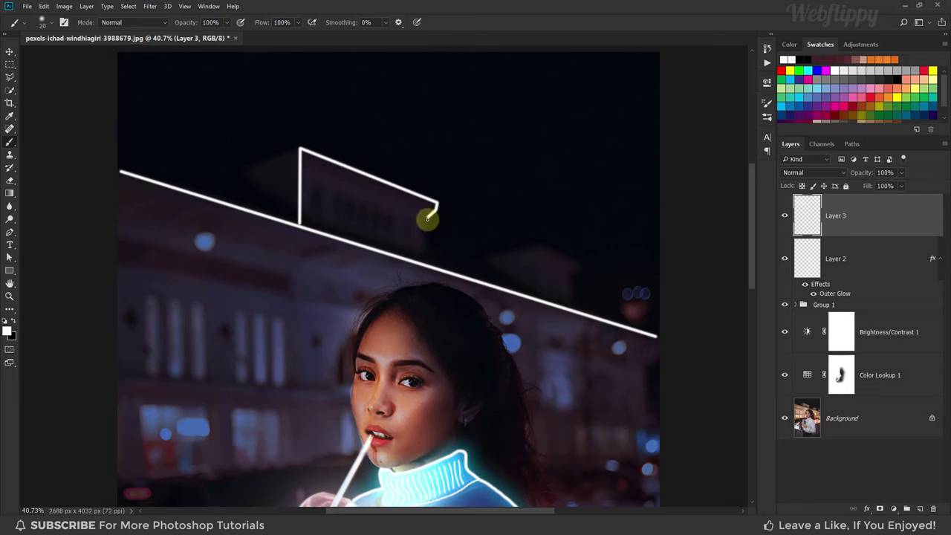
pyautogui.keyDown('shift'); pyautogui.click(428, 261); pyautogui.keyUp('shift')
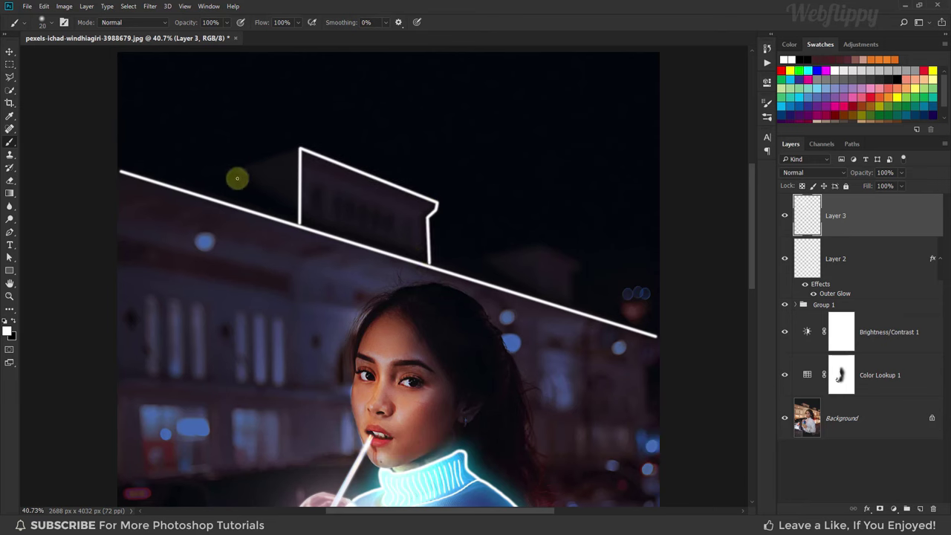
pyautogui.keyDown('shift'); pyautogui.click(225, 178); pyautogui.keyUp('shift')
pyautogui.keyDown('shift'); pyautogui.click(225, 203); pyautogui.keyUp('shift')
pyautogui.scroll(-2, 180, 198)
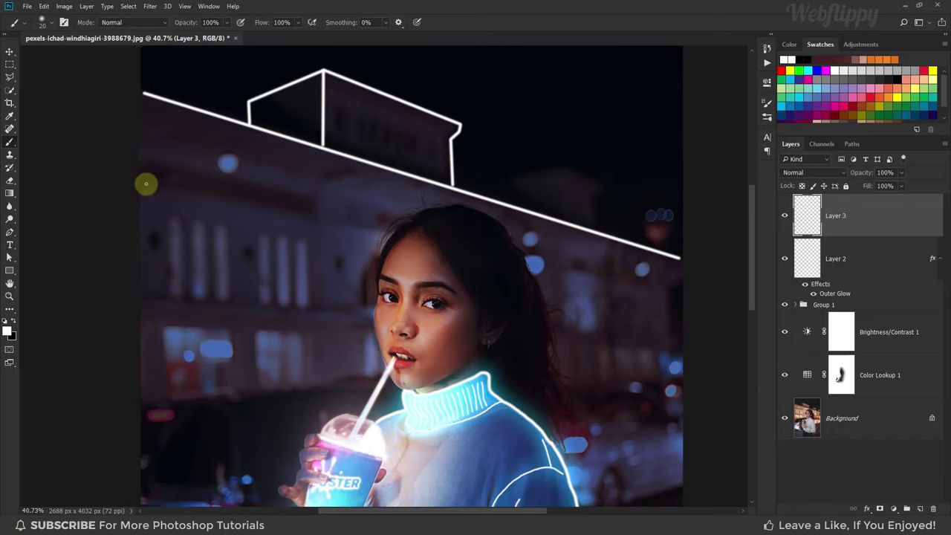
# Step: Trace the facade line around the building corner, the corner's vertical edge, and a lower horizontal line
pyautogui.keyDown('shift'); pyautogui.click(381, 238); pyautogui.keyUp('shift')
pyautogui.hscroll(2, 350, 275)
pyautogui.click(395, 276)
pyautogui.keyDown('shift'); pyautogui.click(519, 303); pyautogui.keyUp('shift')
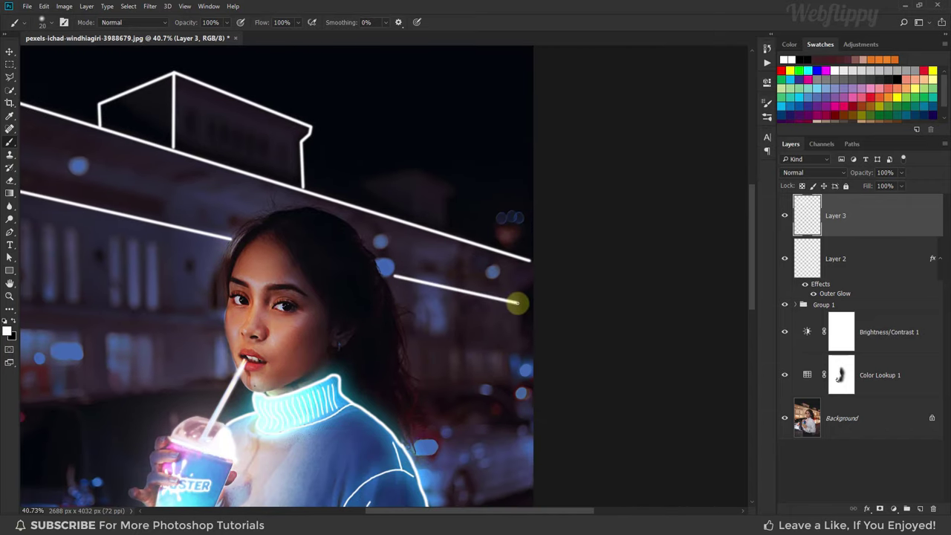
pyautogui.keyDown('shift'); pyautogui.click(532, 278); pyautogui.keyUp('shift')
pyautogui.keyDown('shift'); pyautogui.click(519, 340); pyautogui.keyUp('shift')
pyautogui.hscroll(-2, 476, 327)
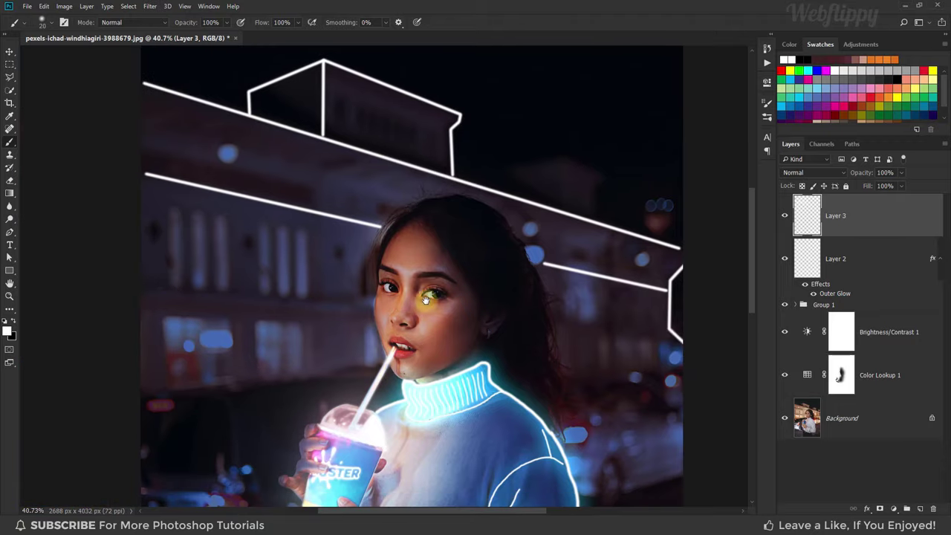
pyautogui.click(142, 294)
pyautogui.keyDown('shift'); pyautogui.click(374, 308); pyautogui.keyUp('shift')
# Step: Draw six vertical white stripes over the left facade windows
pyautogui.moveTo(230, 284); pyautogui.dragTo(225, 295)
pyautogui.click(172, 221)
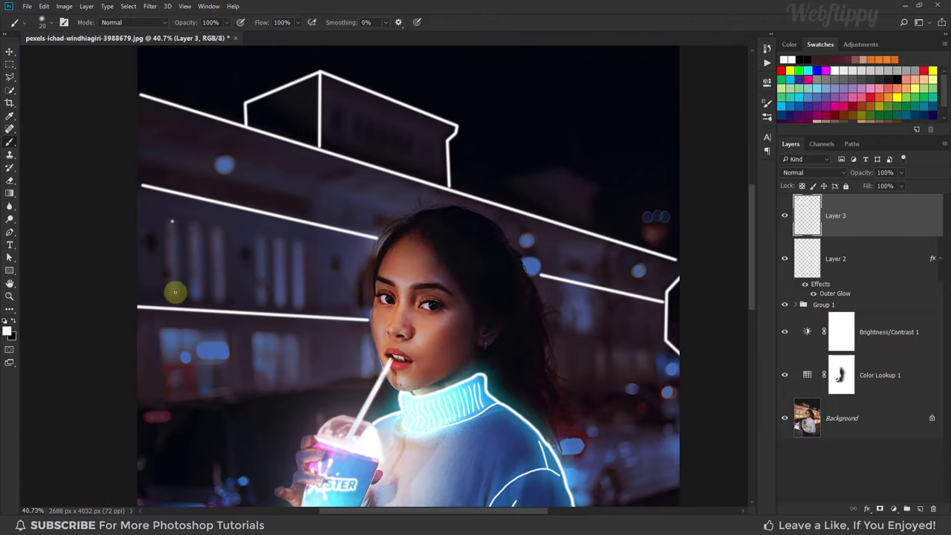
pyautogui.keyDown('shift'); pyautogui.click(171, 296); pyautogui.keyUp('shift')
pyautogui.click(196, 223)
pyautogui.keyDown('shift'); pyautogui.click(197, 297); pyautogui.keyUp('shift')
pyautogui.click(218, 226)
pyautogui.keyDown('shift'); pyautogui.click(220, 297); pyautogui.keyUp('shift')
pyautogui.click(261, 236)
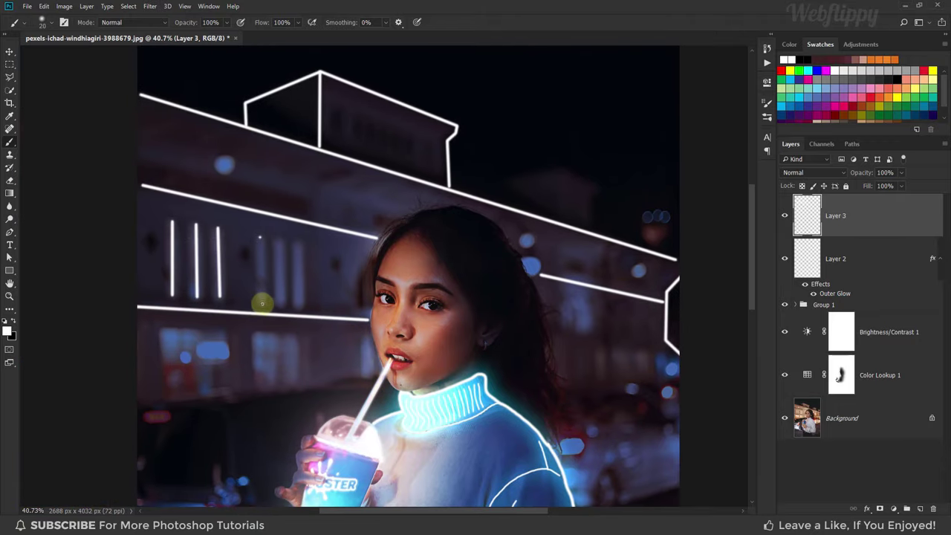
pyautogui.keyDown('shift'); pyautogui.click(261, 303); pyautogui.keyUp('shift')
pyautogui.click(281, 239)
pyautogui.keyDown('shift'); pyautogui.click(281, 303); pyautogui.keyUp('shift')
pyautogui.click(298, 242)
pyautogui.keyDown('shift'); pyautogui.click(299, 303); pyautogui.keyUp('shift')
# Step: Outline the second rooftop box down to the roof
pyautogui.hscroll(1, 301, 301)
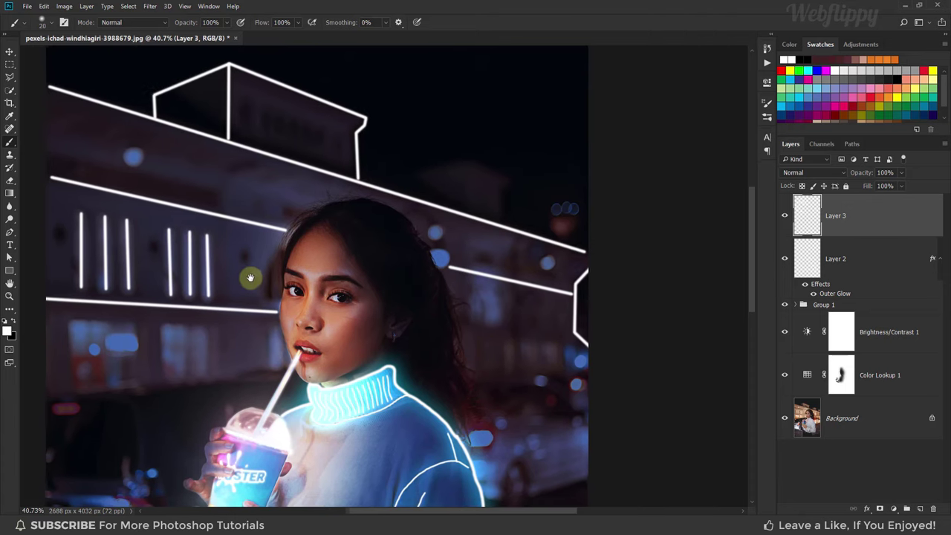
pyautogui.click(466, 214)
pyautogui.keyDown('shift'); pyautogui.click(465, 162); pyautogui.keyUp('shift')
pyautogui.keyDown('shift'); pyautogui.click(508, 183); pyautogui.keyUp('shift')
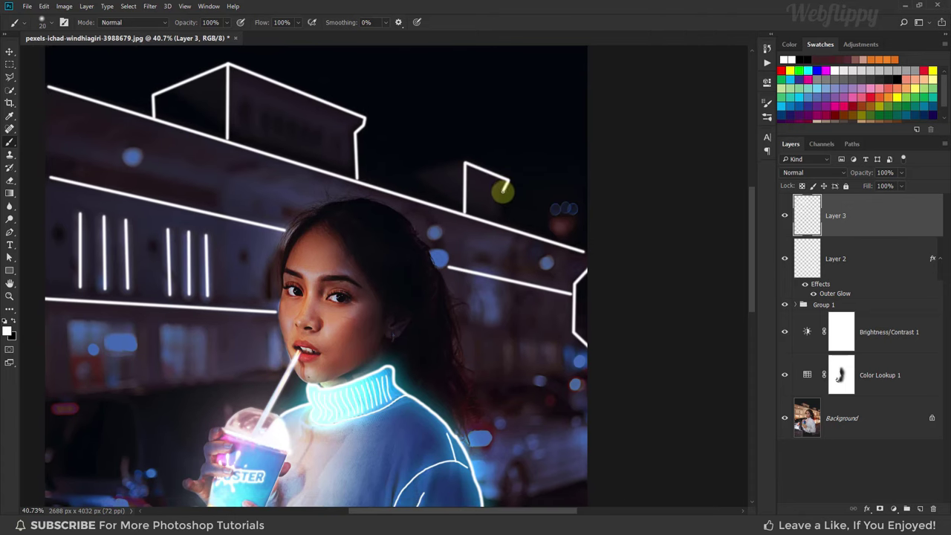
pyautogui.keyDown('shift'); pyautogui.click(505, 225); pyautogui.keyUp('shift')
pyautogui.click(465, 162)
pyautogui.keyDown('shift'); pyautogui.click(422, 175); pyautogui.keyUp('shift')
pyautogui.keyDown('shift'); pyautogui.click(428, 197); pyautogui.keyUp('shift')
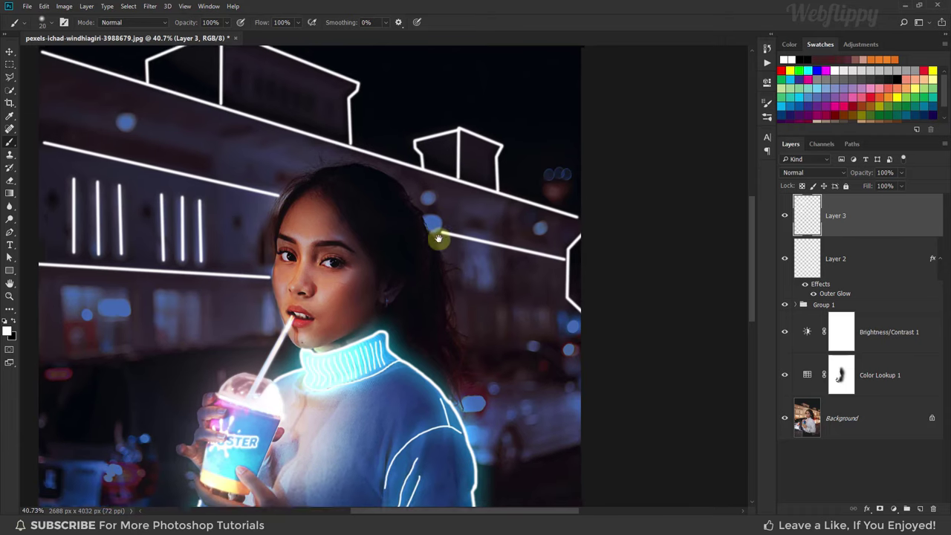
# Step: Add two short vertical lines below the roof and a horizontal line on the right building
pyautogui.scroll(-1, 435, 238)
pyautogui.click(474, 185)
pyautogui.keyDown('shift'); pyautogui.click(473, 215); pyautogui.keyUp('shift')
pyautogui.click(514, 194)
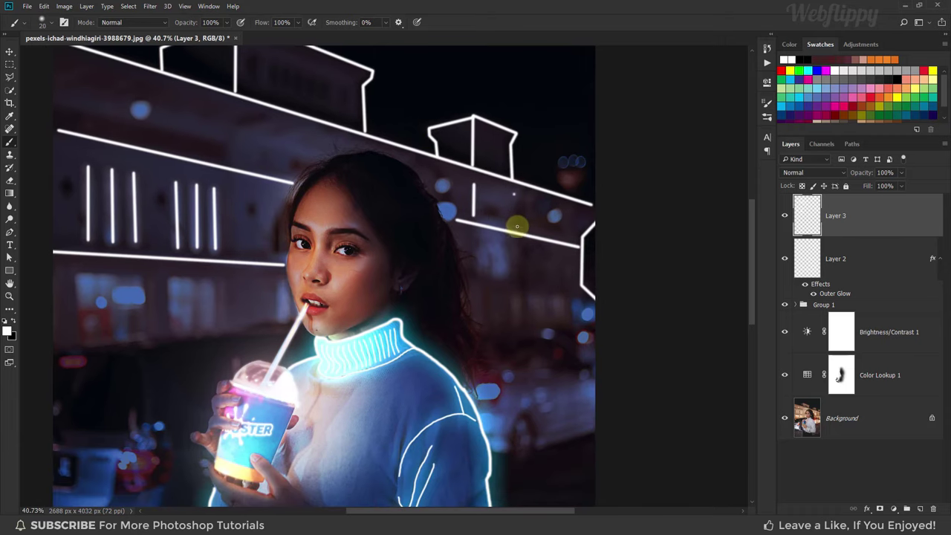
pyautogui.keyDown('shift'); pyautogui.click(513, 226); pyautogui.keyUp('shift')
pyautogui.scroll(-1, 517, 226)
pyautogui.hscroll(-1, 518, 226)
pyautogui.click(503, 228)
pyautogui.keyDown('shift'); pyautogui.click(614, 239); pyautogui.keyUp('shift')
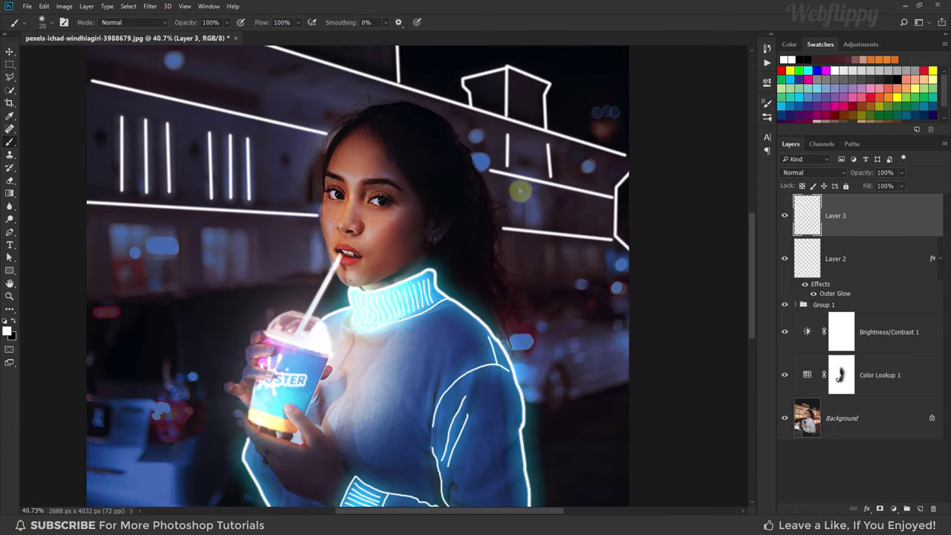
# Step: Outline the small window on the right building as a closed box
pyautogui.click(515, 185)
pyautogui.keyDown('shift'); pyautogui.click(514, 221); pyautogui.keyUp('shift')
pyautogui.keyDown('shift'); pyautogui.click(551, 224); pyautogui.keyUp('shift')
pyautogui.keyDown('shift'); pyautogui.click(551, 189); pyautogui.keyUp('shift')
pyautogui.keyDown('shift'); pyautogui.click(515, 185); pyautogui.keyUp('shift')
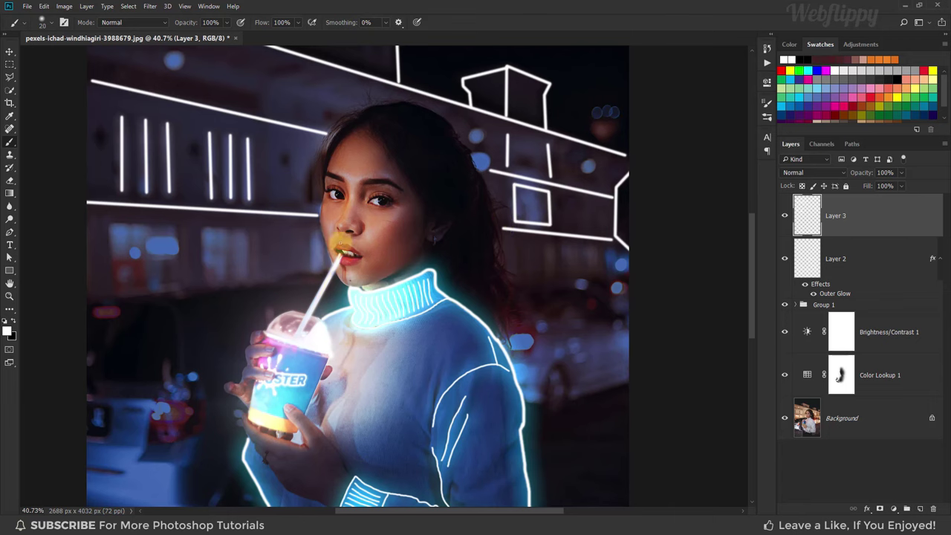
# Step: Outline the two lower left windows as closed rectangular boxes
pyautogui.hscroll(-1, 339, 242)
pyautogui.click(169, 223)
pyautogui.keyDown('shift'); pyautogui.click(237, 223); pyautogui.keyUp('shift')
pyautogui.keyDown('shift'); pyautogui.click(239, 286); pyautogui.keyUp('shift')
pyautogui.keyDown('shift'); pyautogui.click(177, 288); pyautogui.keyUp('shift')
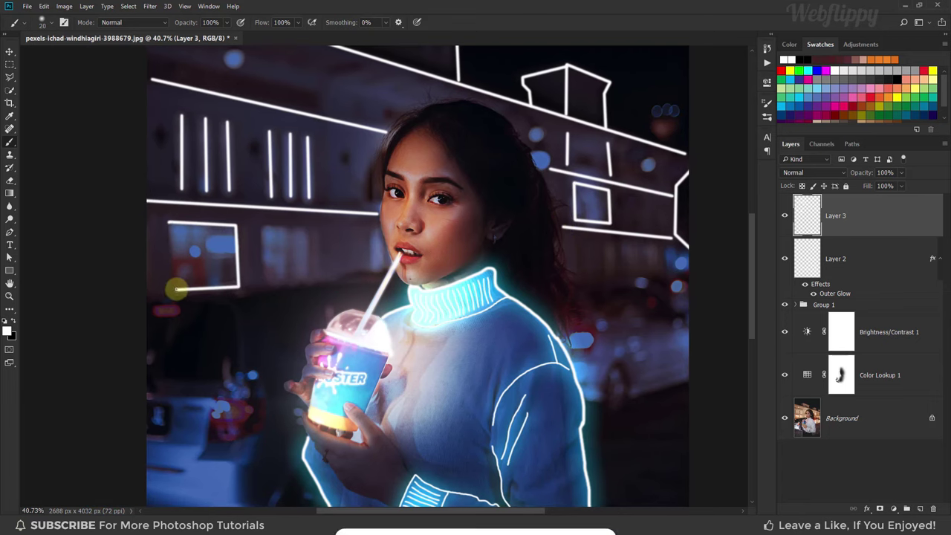
pyautogui.keyDown('shift'); pyautogui.click(169, 223); pyautogui.keyUp('shift')
pyautogui.click(262, 227)
pyautogui.keyDown('shift'); pyautogui.click(315, 228); pyautogui.keyUp('shift')
pyautogui.keyDown('shift'); pyautogui.click(318, 282); pyautogui.keyUp('shift')
pyautogui.keyDown('shift'); pyautogui.click(265, 284); pyautogui.keyUp('shift')
pyautogui.keyDown('shift'); pyautogui.click(262, 227); pyautogui.keyUp('shift')
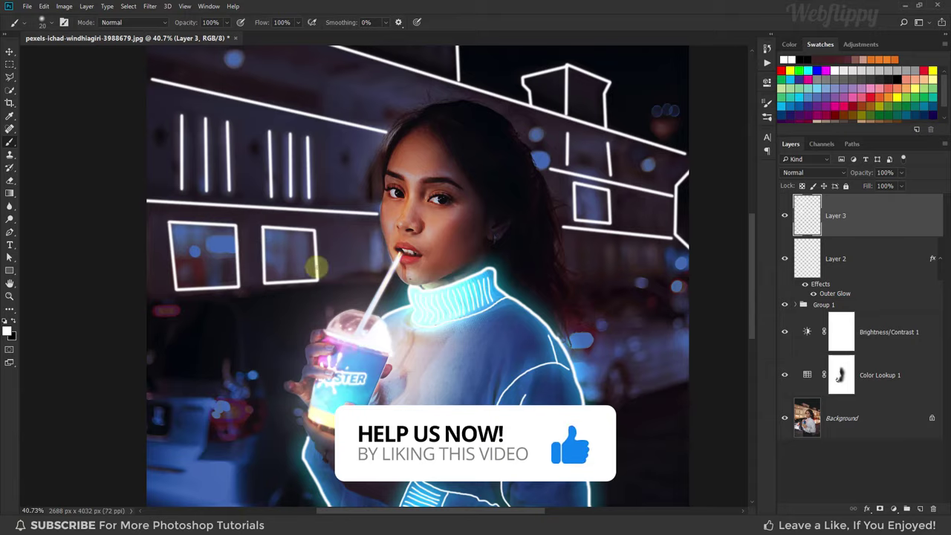
# Step: Paint short vertical lines under the right window
pyautogui.hscroll(2, 315, 267)
pyautogui.moveTo(440, 255); pyautogui.dragTo(440, 288)
pyautogui.moveTo(470, 258)
pyautogui.mouseDown()
pyautogui.moveTo(470, 288)
pyautogui.moveTo(495, 283)
pyautogui.mouseUp()
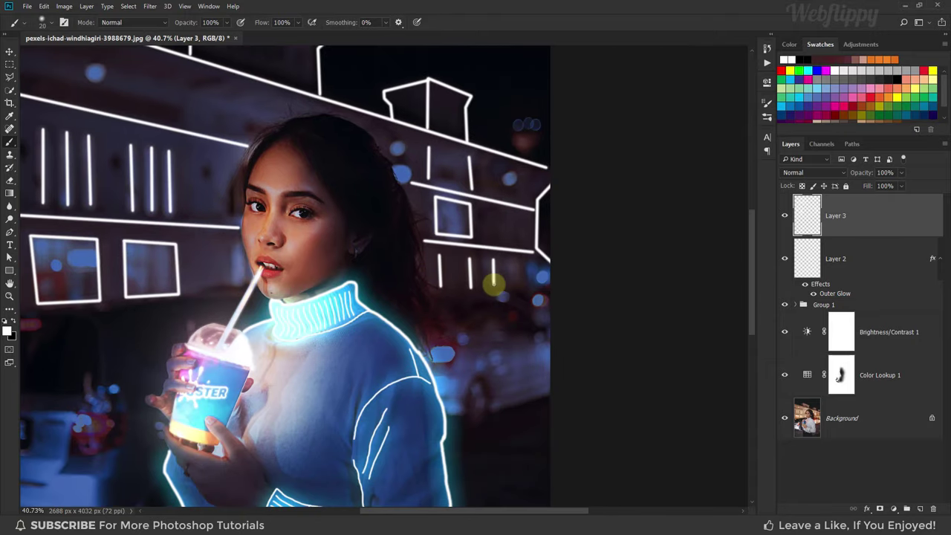
pyautogui.scroll(-1, 446, 260)
pyautogui.scroll(2, 425, 223)
pyautogui.hscroll(-1, 424, 223)
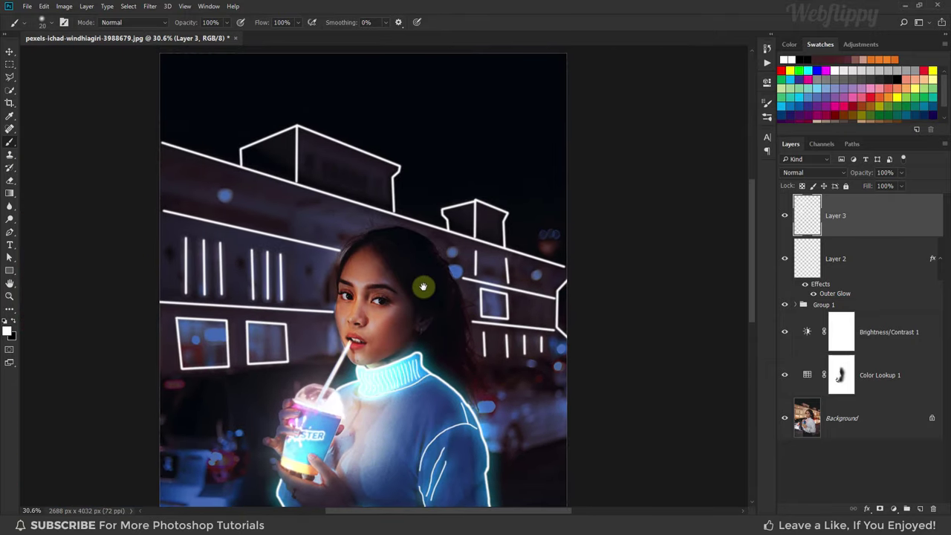
# Step: Outline the panel inside the big rooftop box and draw a long line across the left facade
pyautogui.moveTo(423, 287); pyautogui.dragTo(427, 293)
pyautogui.moveTo(324, 163); pyautogui.dragTo(324, 179)
pyautogui.keyDown('shift'); pyautogui.click(381, 199); pyautogui.keyUp('shift')
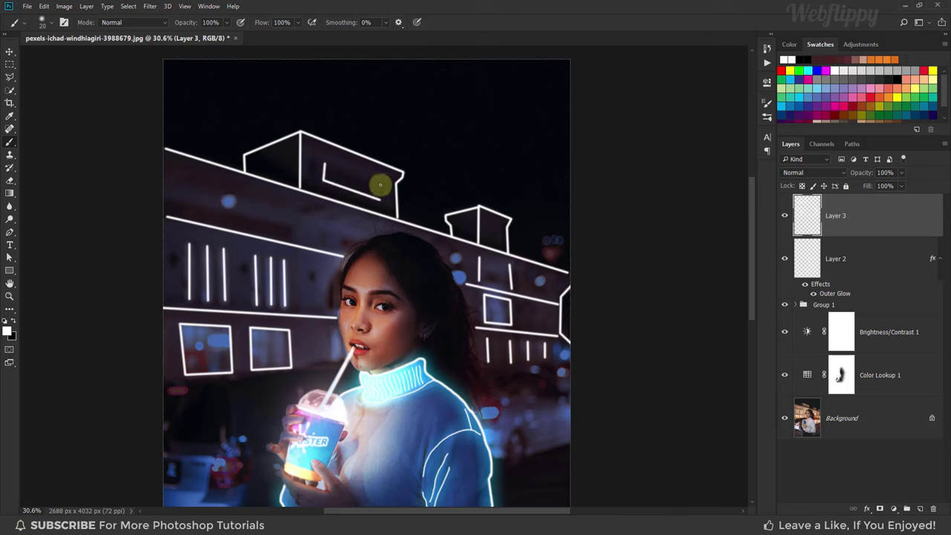
pyautogui.keyDown('shift'); pyautogui.click(380, 183); pyautogui.keyUp('shift')
pyautogui.keyDown('shift'); pyautogui.click(324, 164); pyautogui.keyUp('shift')
pyautogui.click(190, 191)
pyautogui.keyDown('shift'); pyautogui.click(336, 229); pyautogui.keyUp('shift')
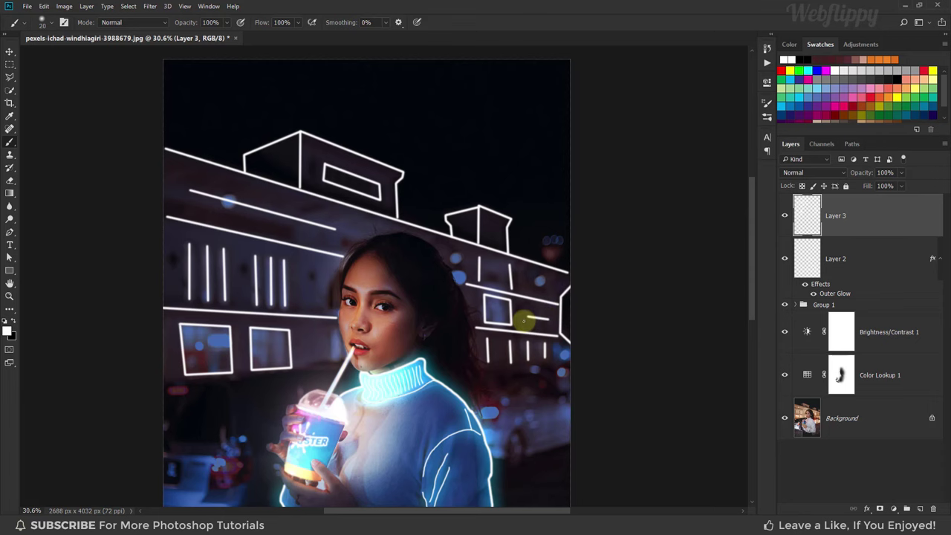
pyautogui.scroll(-2, 539, 322)
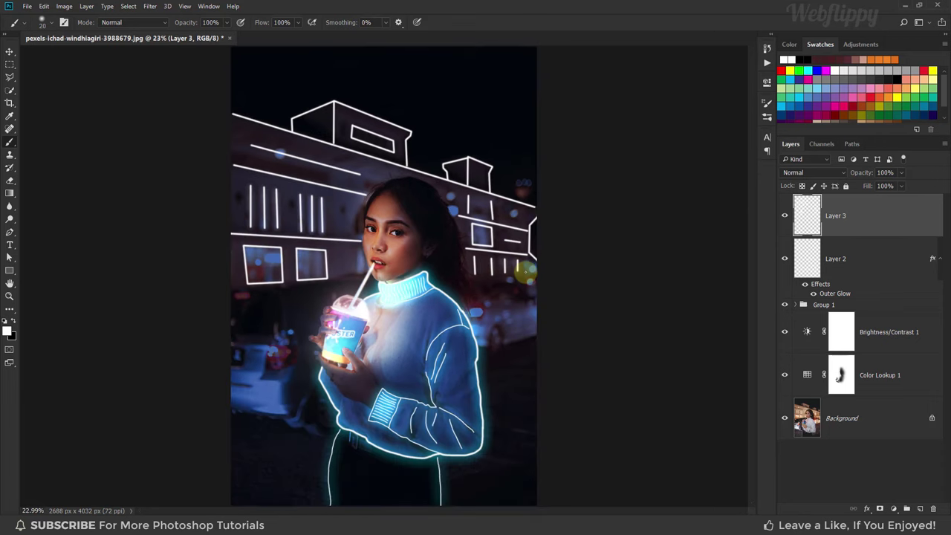
# Step: Convert the building-line Layer 3 into a smart object
pyautogui.click(785, 216)
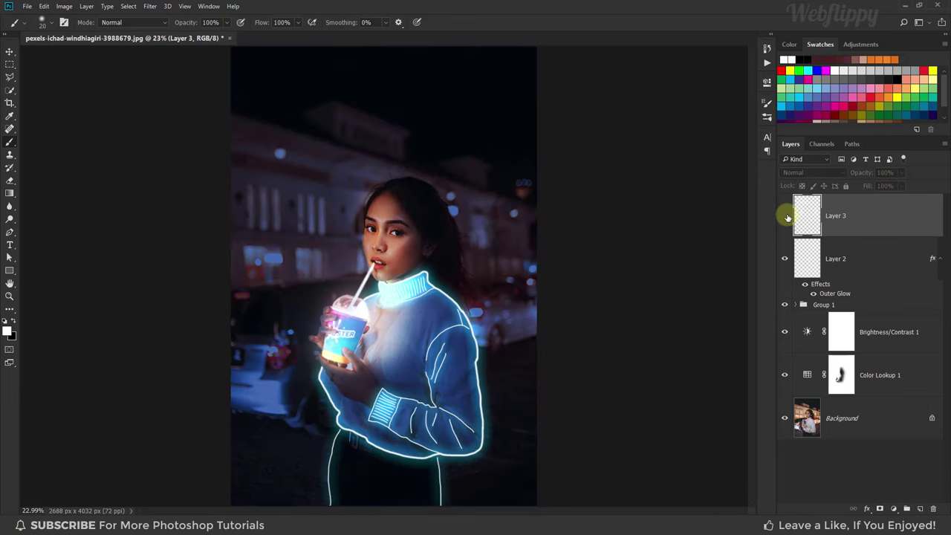
pyautogui.click(785, 216)
pyautogui.rightClick(871, 221)
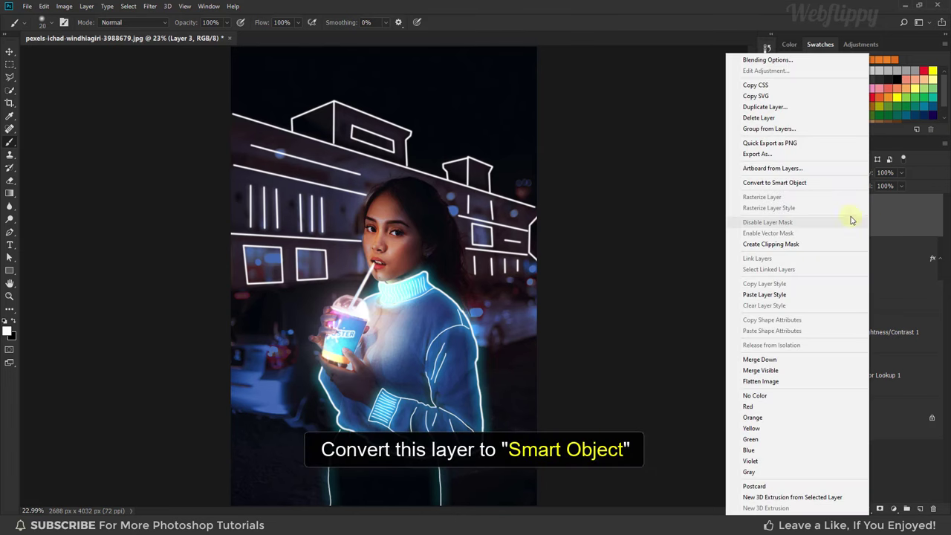
pyautogui.click(824, 184)
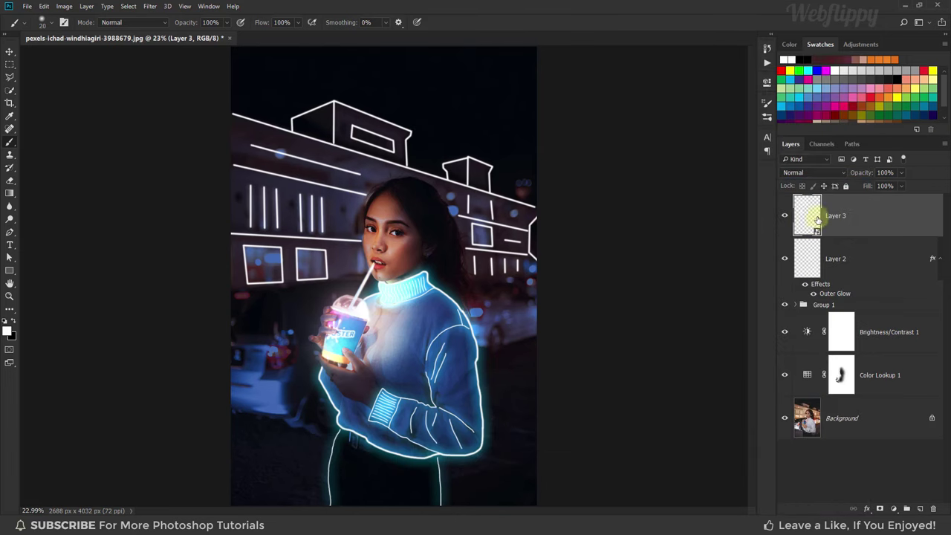
# Step: Apply a Gaussian Blur with a 5-pixel radius to Layer 3
pyautogui.click(151, 6)
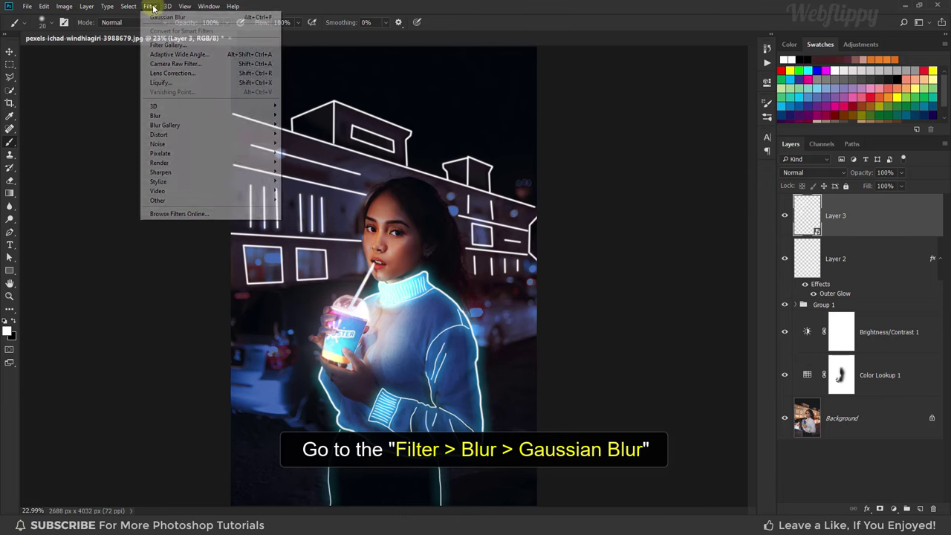
pyautogui.moveTo(155, 116)
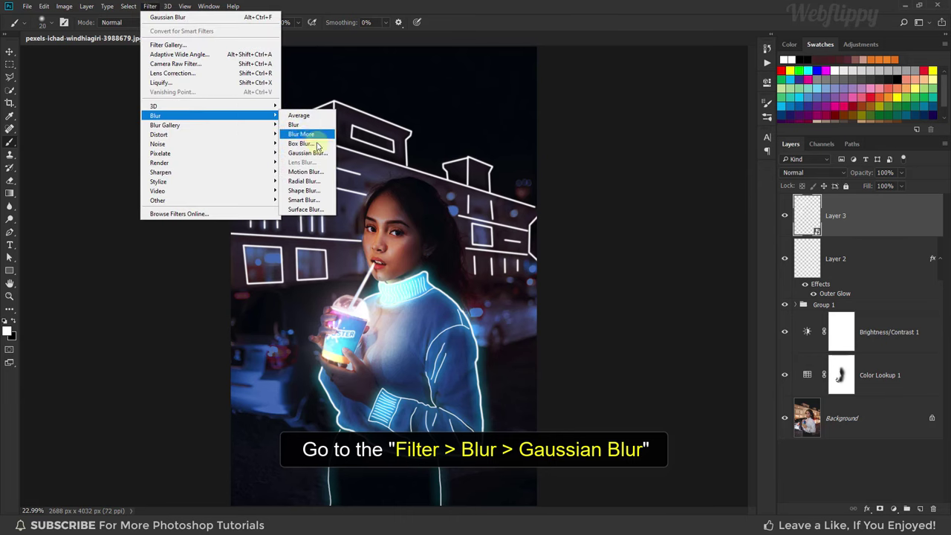
pyautogui.click(322, 154)
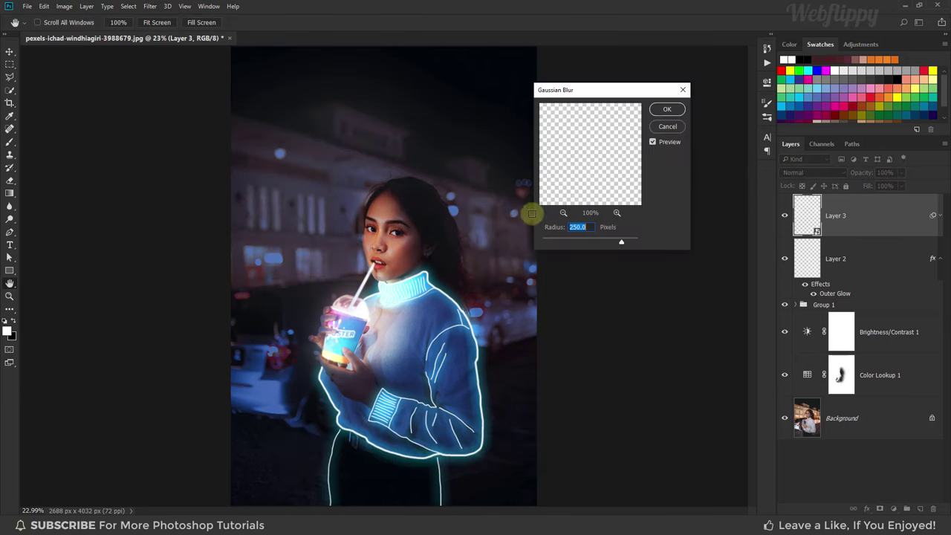
pyautogui.moveTo(571, 227); pyautogui.dragTo(589, 228)
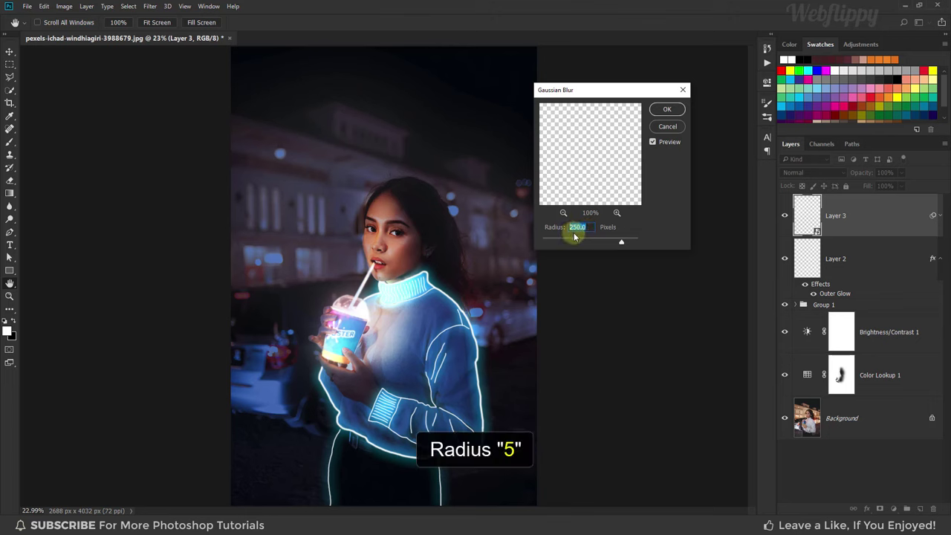
pyautogui.write('5')
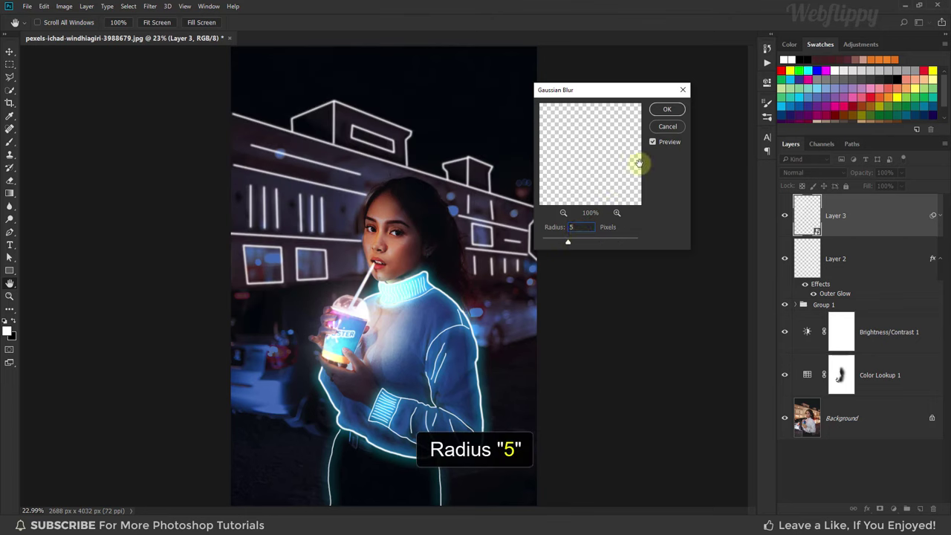
pyautogui.click(665, 111)
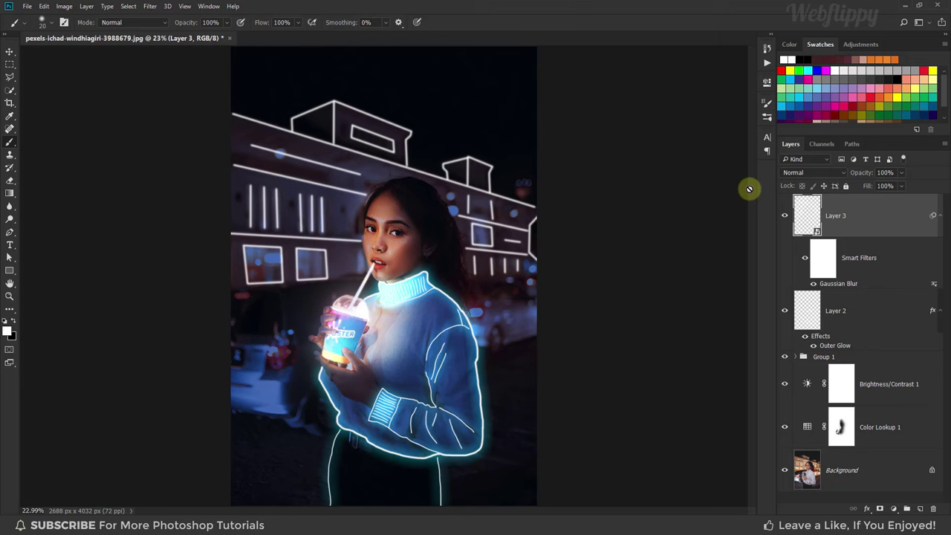
pyautogui.click(784, 217)
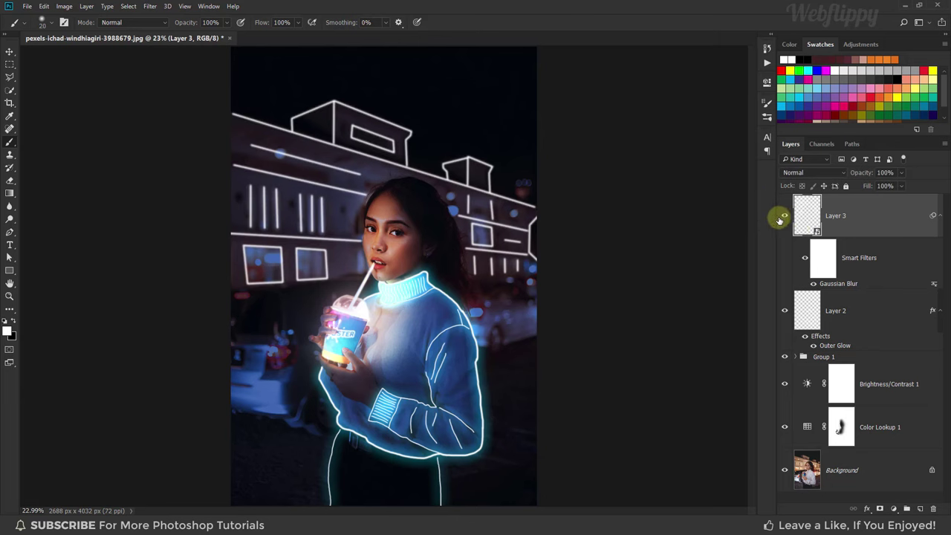
# Step: Copy Layer 2's cyan outer glow style and paste it onto Layer 3
pyautogui.click(838, 304)
pyautogui.click(785, 311)
pyautogui.click(785, 311)
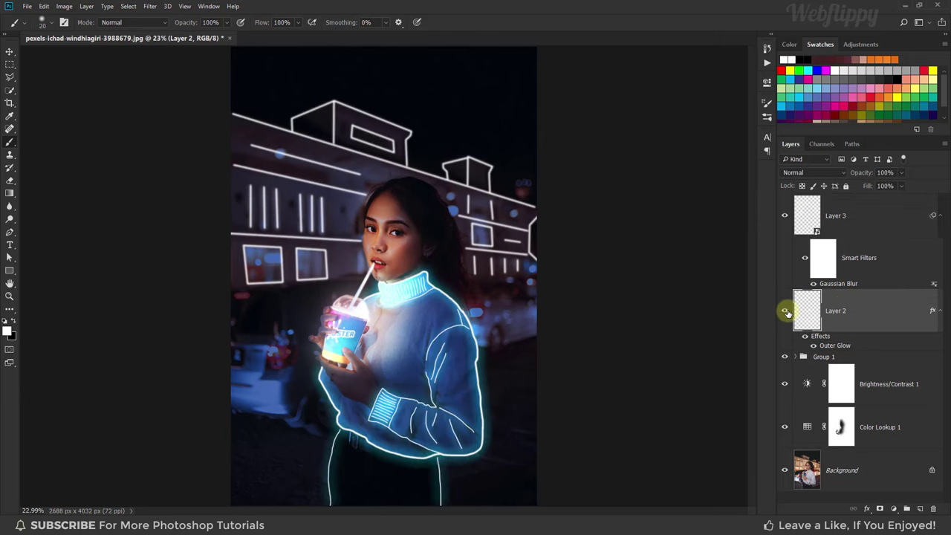
pyautogui.rightClick(891, 307)
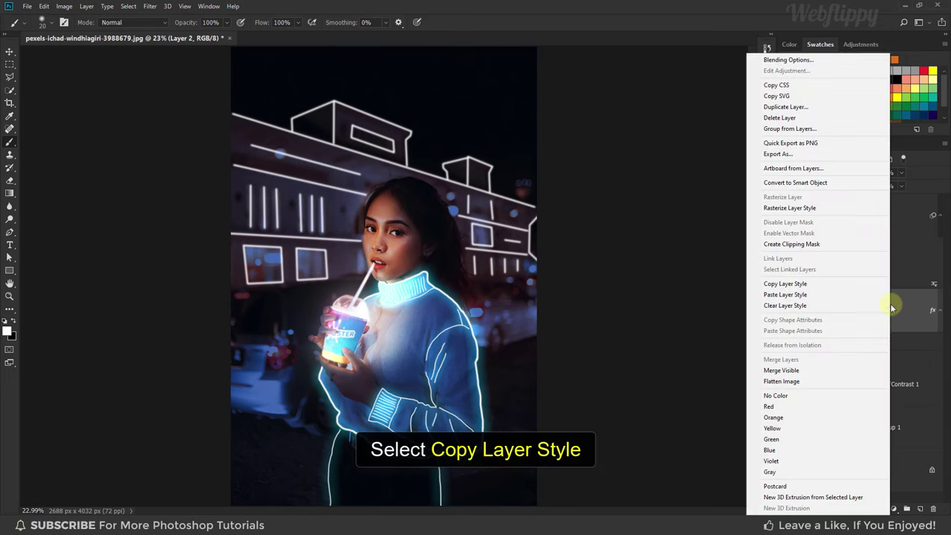
pyautogui.click(810, 284)
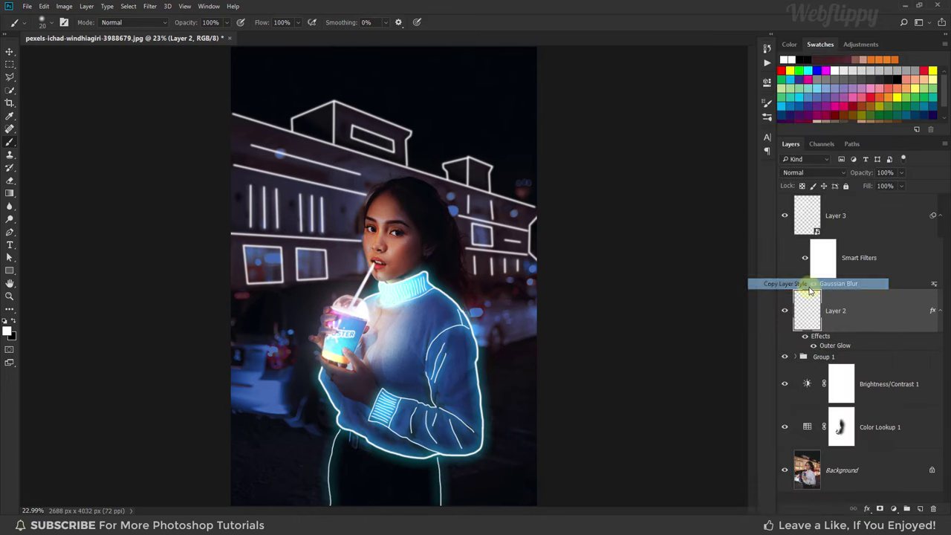
pyautogui.click(852, 218)
pyautogui.rightClick(889, 217)
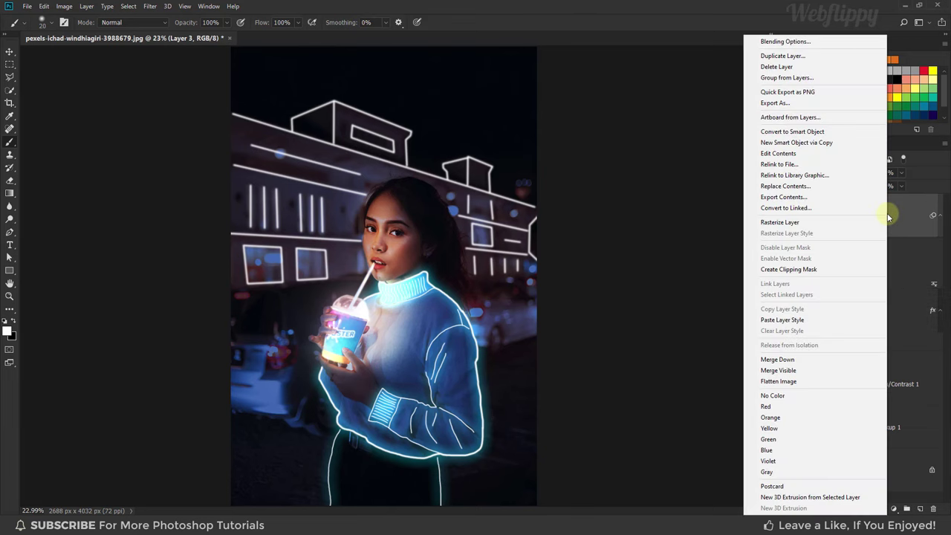
pyautogui.click(833, 321)
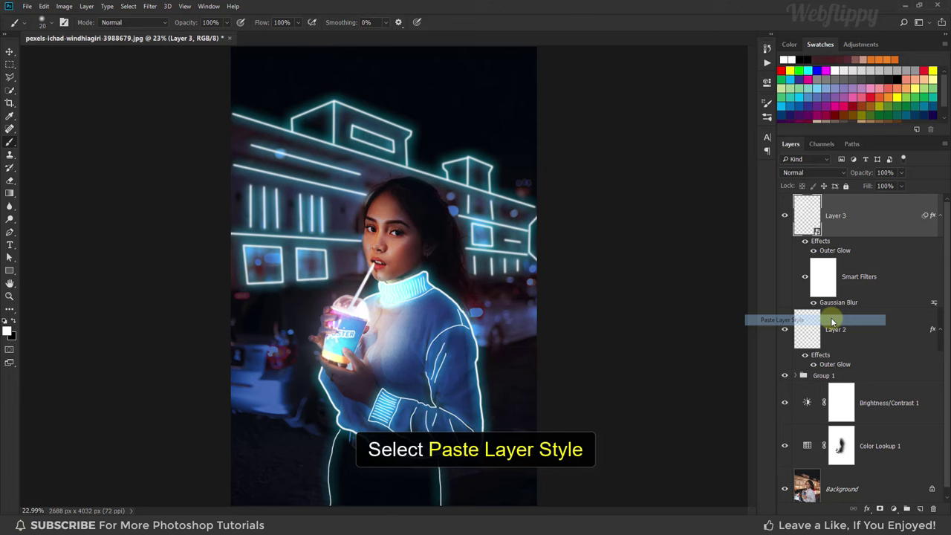
# Step: Change Layer 3's Outer Glow colour from cyan to pink ff008a
pyautogui.doubleClick(840, 250)
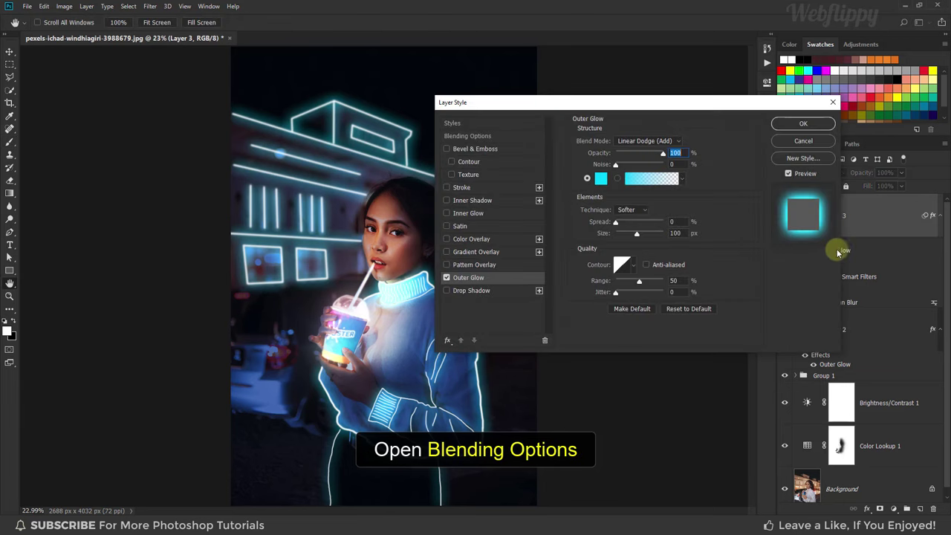
pyautogui.click(603, 180)
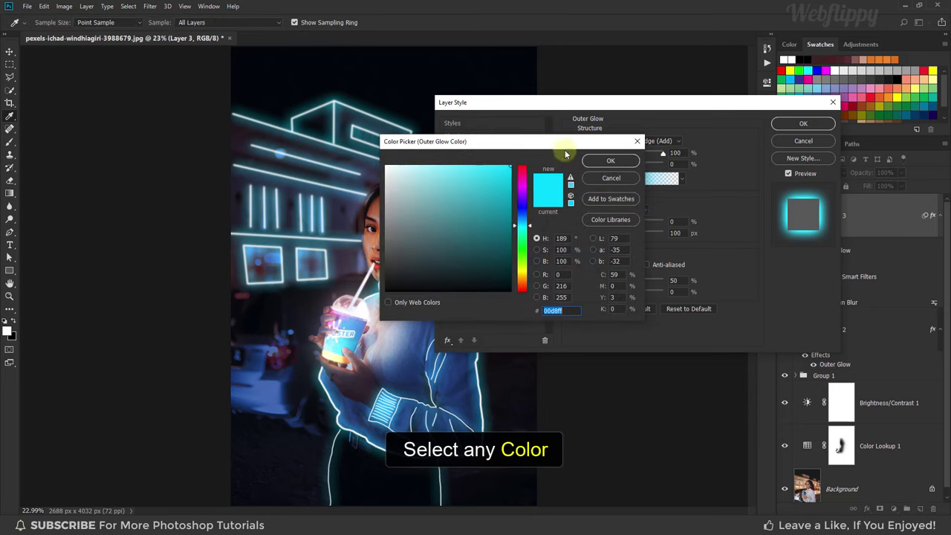
pyautogui.moveTo(565, 139); pyautogui.dragTo(669, 140)
pyautogui.moveTo(623, 192); pyautogui.dragTo(625, 172)
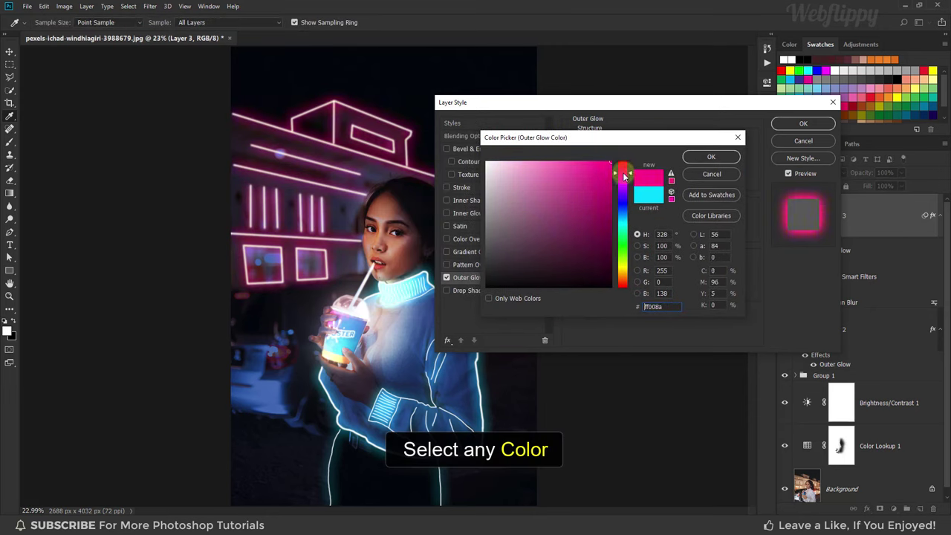
pyautogui.click(718, 157)
pyautogui.click(809, 128)
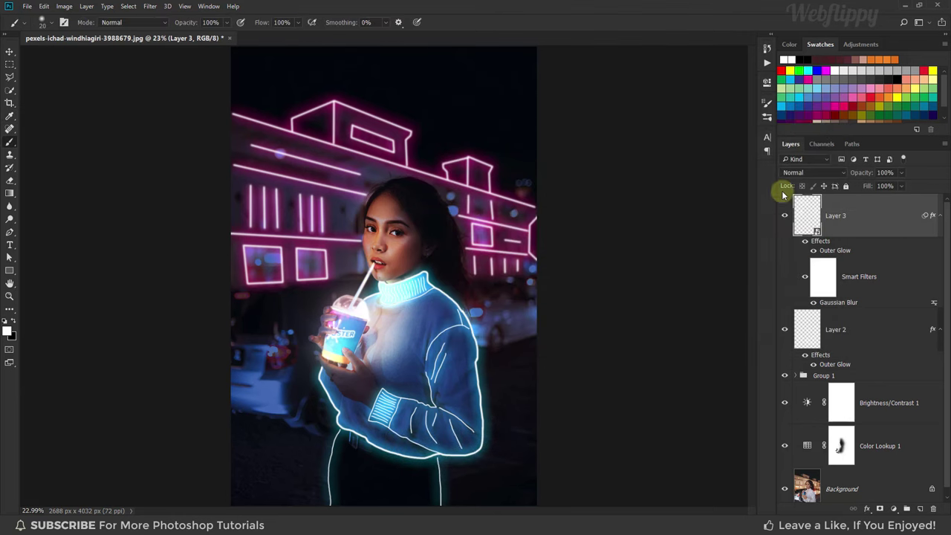
pyautogui.click(783, 217)
pyautogui.click(784, 217)
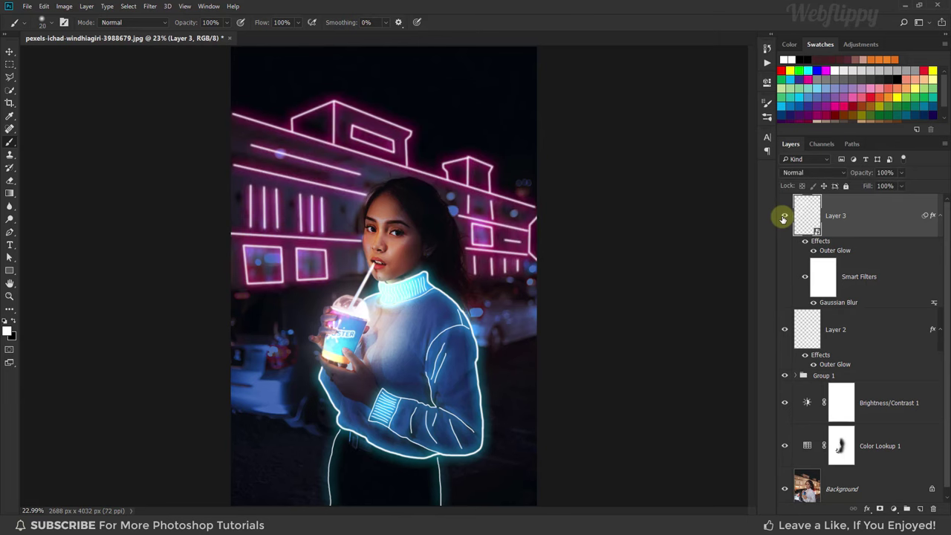
pyautogui.click(940, 216)
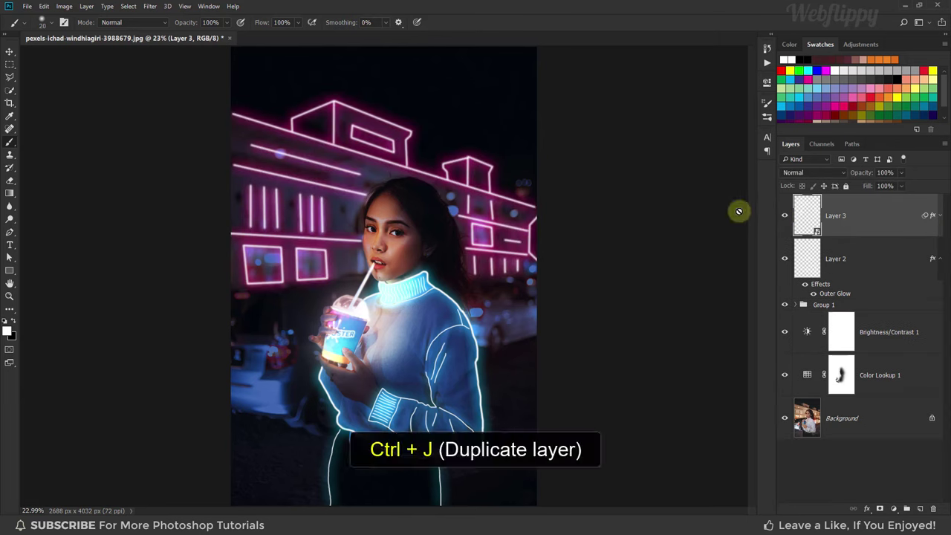
# Step: Duplicate Layer 3 with Ctrl+J and set the copy's opacity to 40%
pyautogui.hotkey('ctrl', 'j')
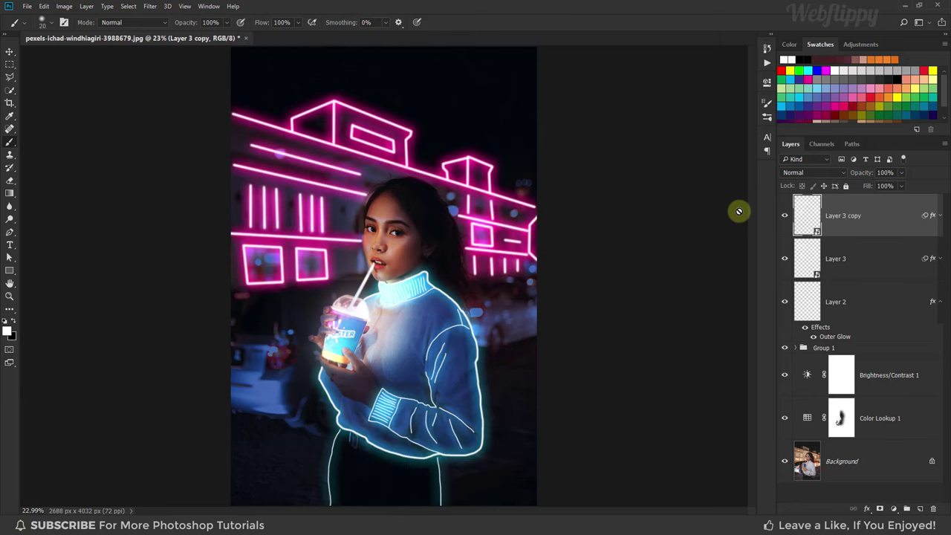
pyautogui.click(784, 218)
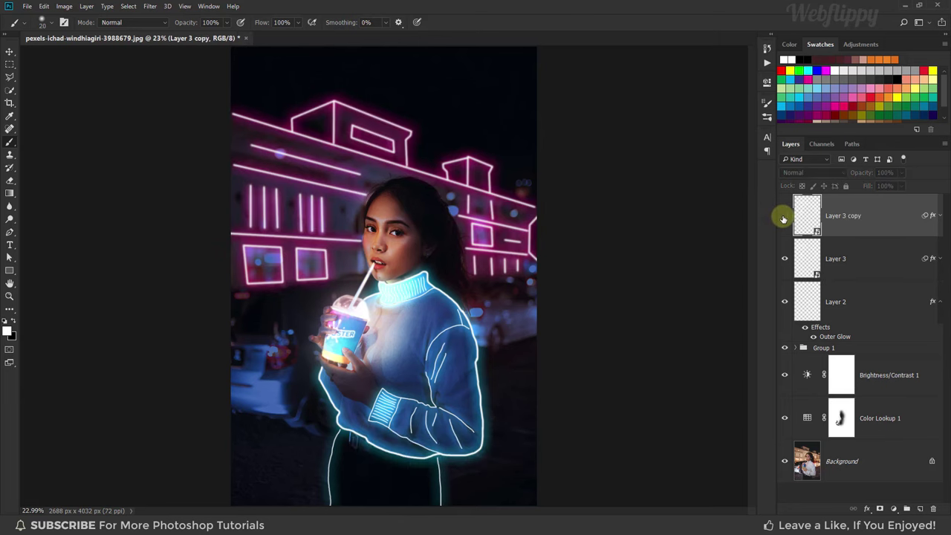
pyautogui.click(784, 218)
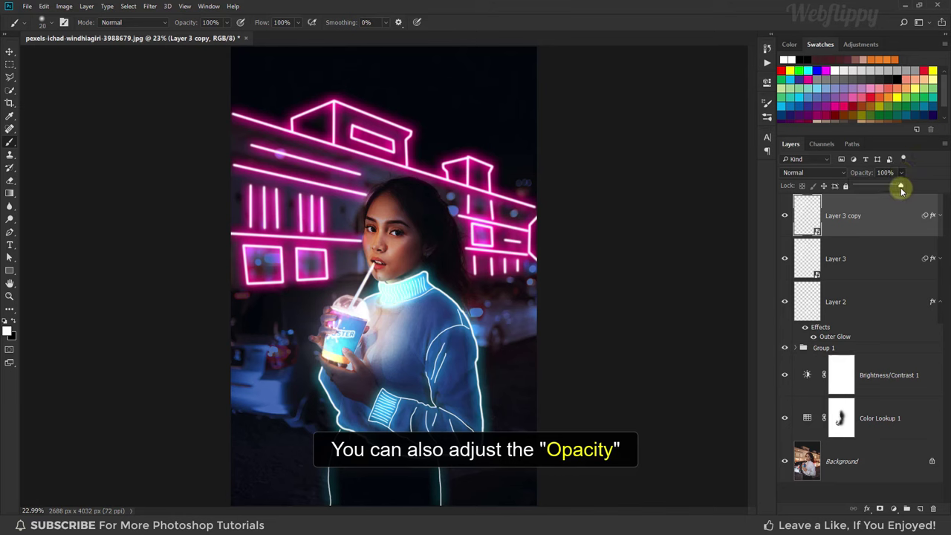
pyautogui.moveTo(901, 191); pyautogui.dragTo(875, 191)
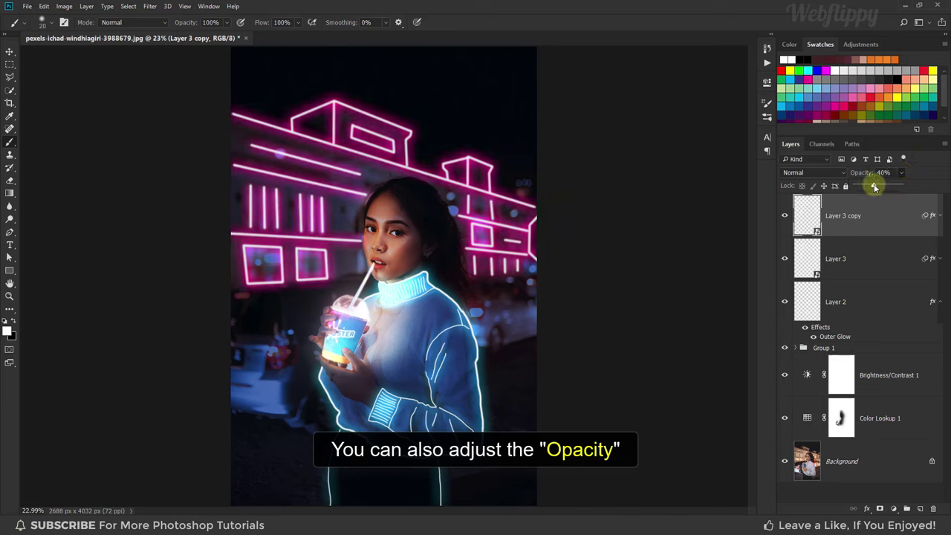
pyautogui.click(783, 218)
pyautogui.click(784, 215)
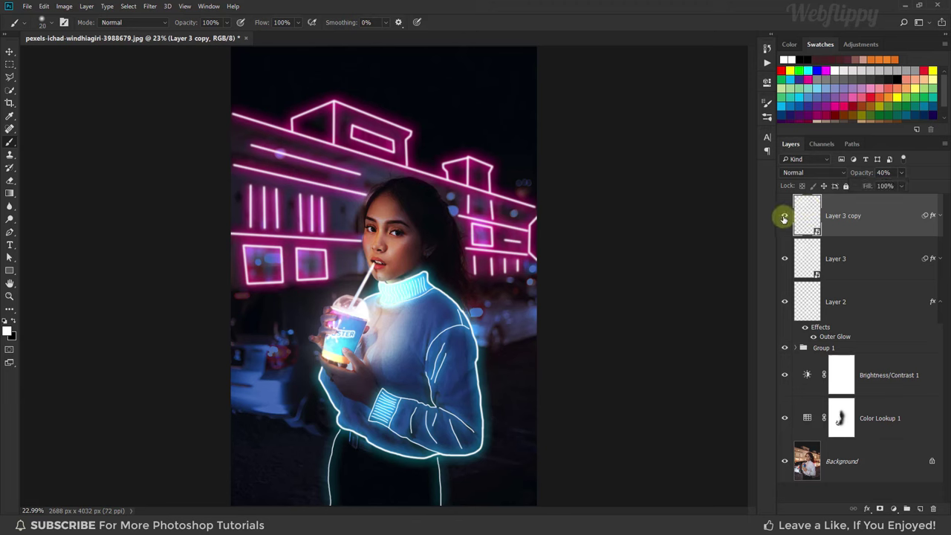
# Step: Add a Color Balance adjustment layer with Midtones Red +40 and Blue +60
pyautogui.click(894, 509)
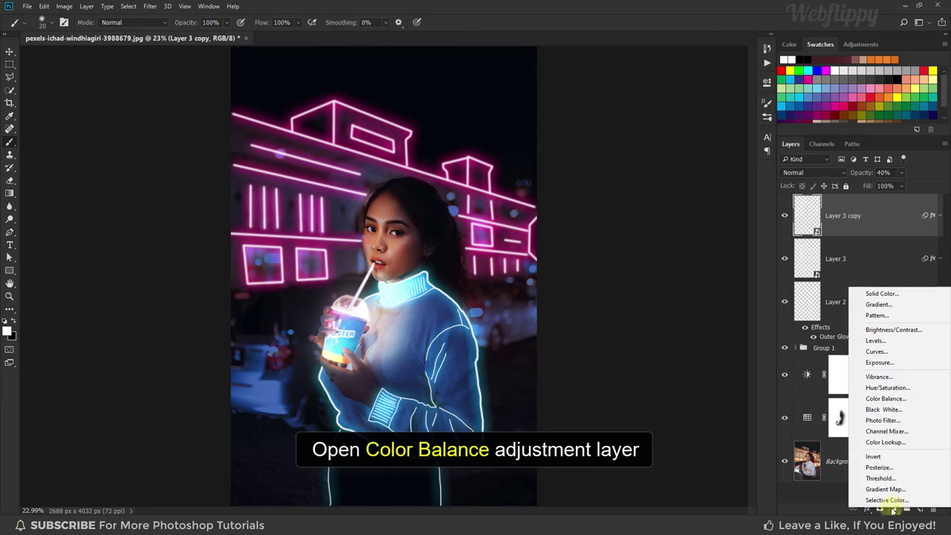
pyautogui.click(912, 401)
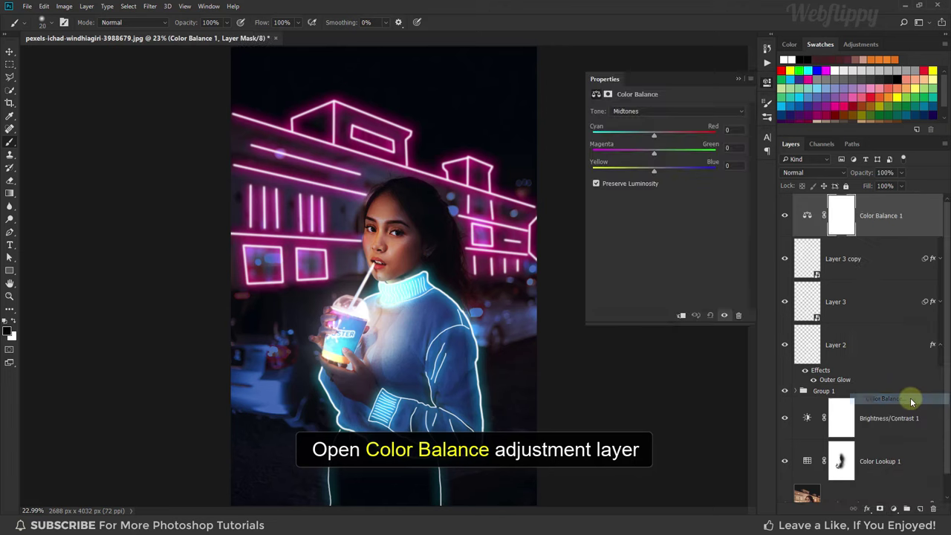
pyautogui.click(663, 112)
pyautogui.click(663, 130)
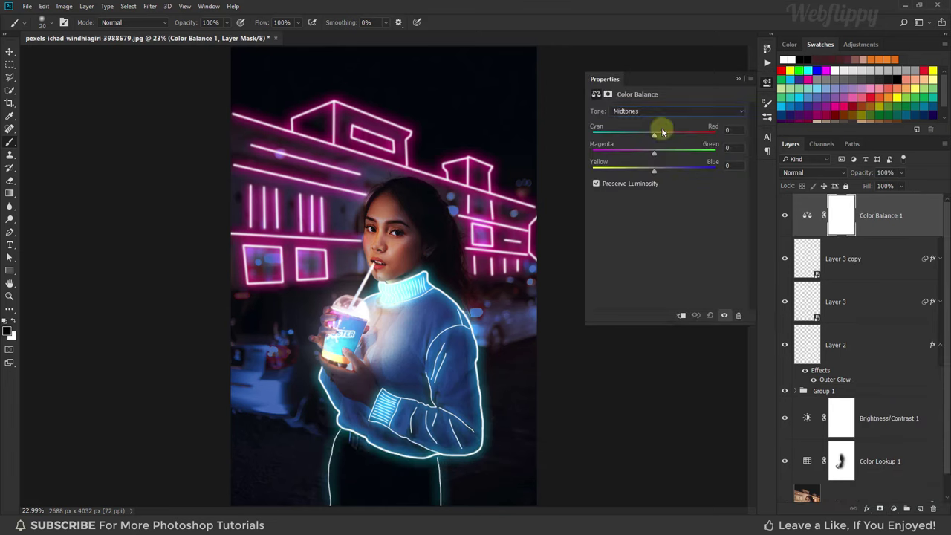
pyautogui.moveTo(657, 138); pyautogui.dragTo(680, 137)
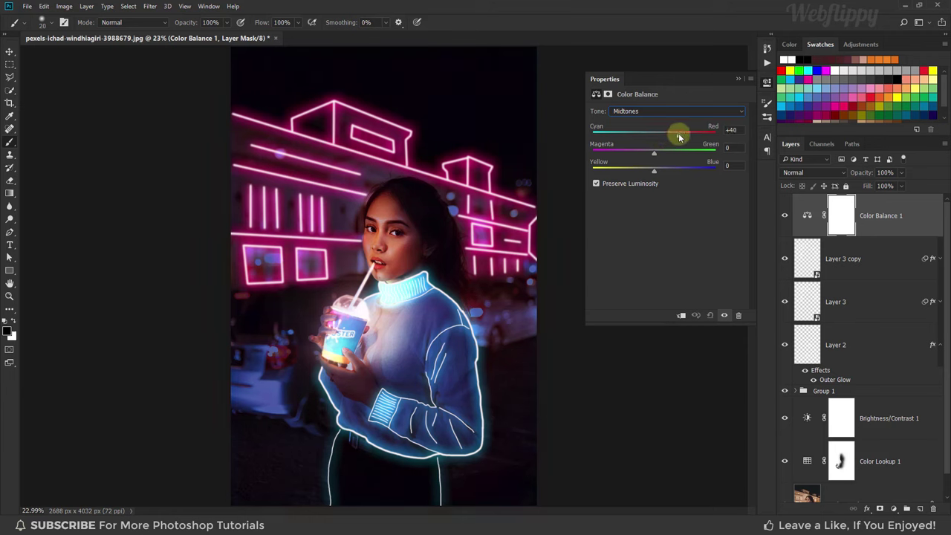
pyautogui.moveTo(655, 170); pyautogui.dragTo(694, 173)
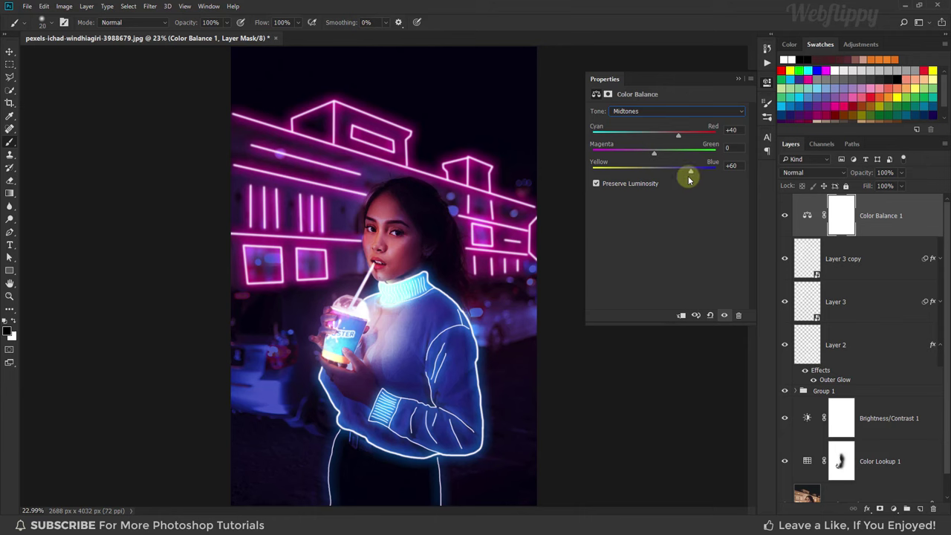
pyautogui.click(740, 79)
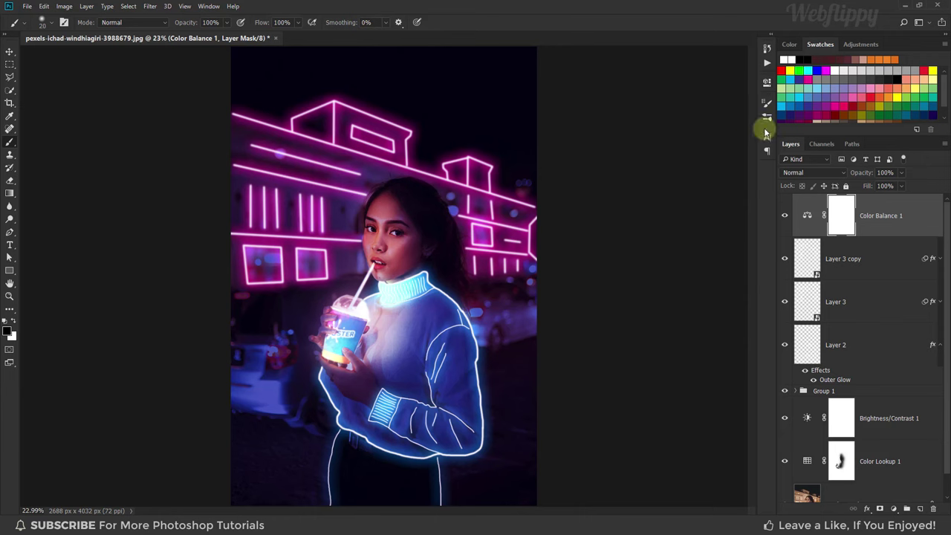
# Step: Lower the Color Balance 1 layer's opacity to 90%, comparing before and after
pyautogui.click(786, 215)
pyautogui.click(786, 216)
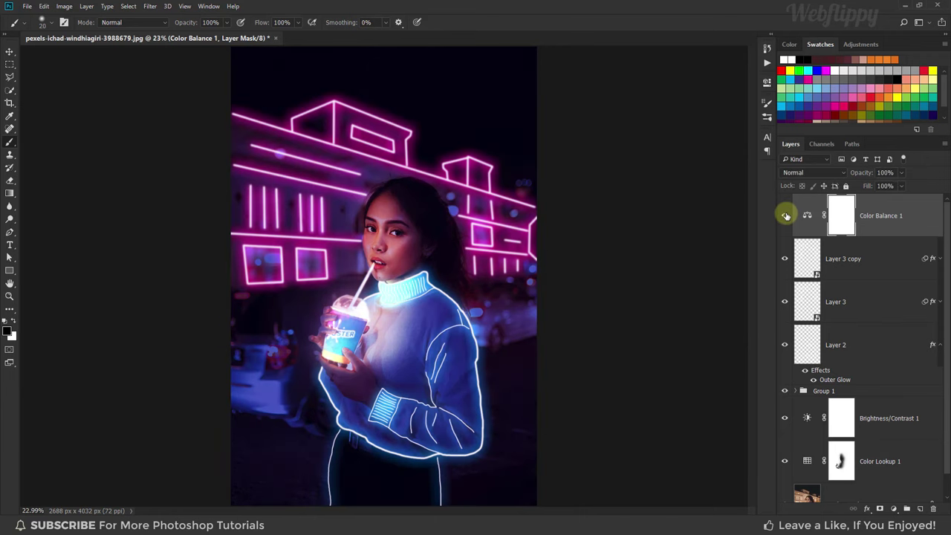
pyautogui.moveTo(900, 186); pyautogui.dragTo(890, 186)
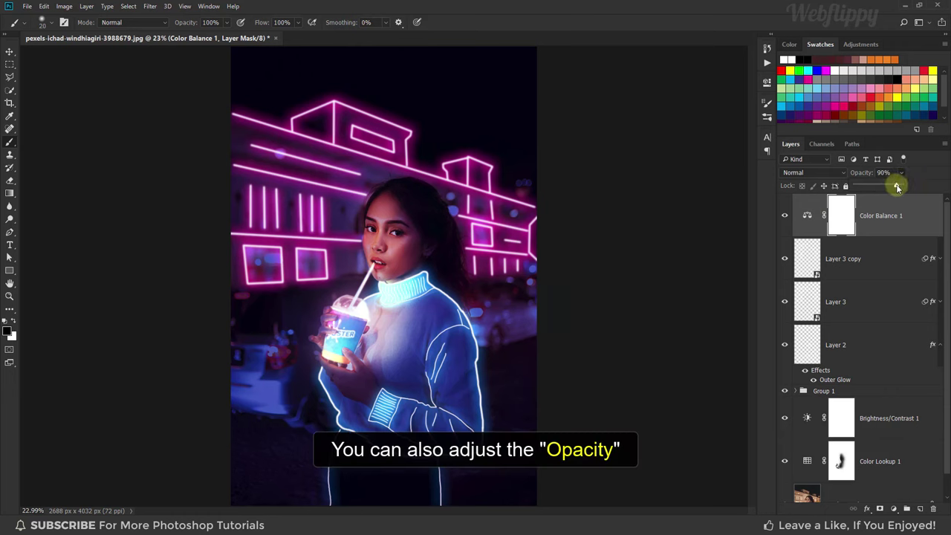
pyautogui.click(785, 216)
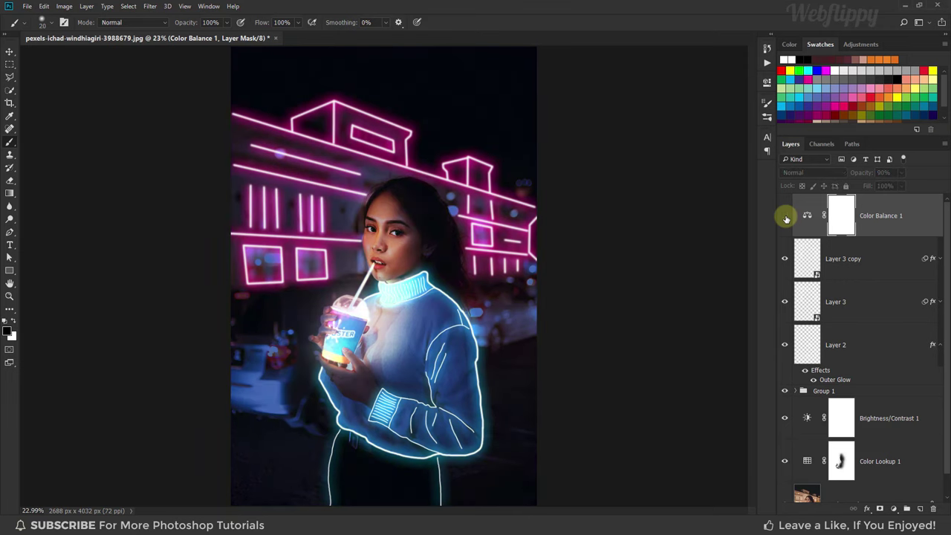
pyautogui.click(786, 215)
pyautogui.scroll(-1, 825, 282)
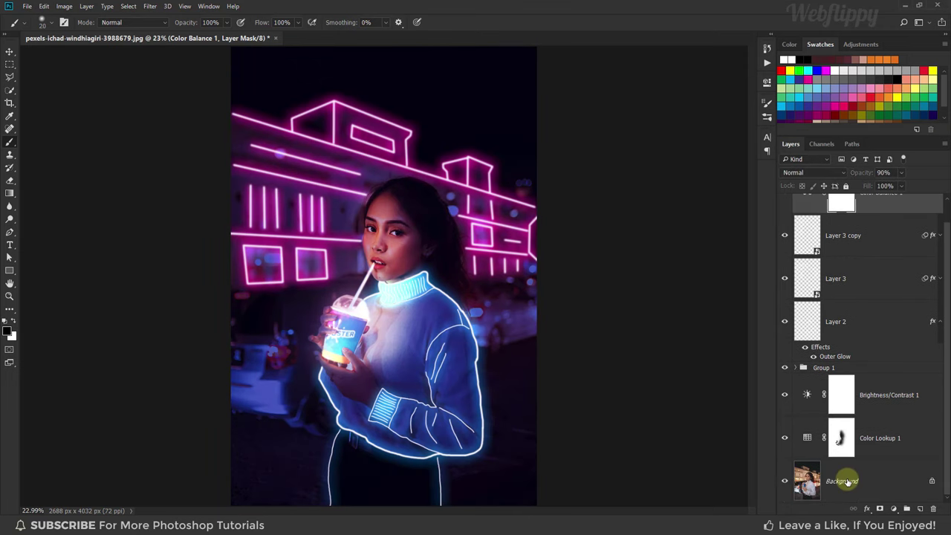
pyautogui.click(847, 481)
pyautogui.keyDown('alt'); pyautogui.click(784, 482); pyautogui.keyUp('alt')
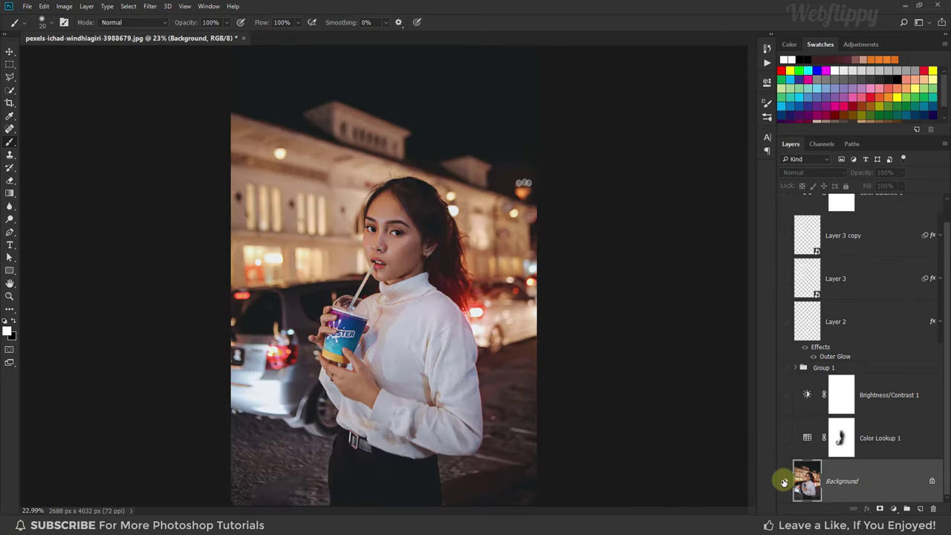
pyautogui.keyDown('alt'); pyautogui.click(784, 481); pyautogui.keyUp('alt')
pyautogui.keyDown('alt'); pyautogui.click(785, 482); pyautogui.keyUp('alt')
pyautogui.keyDown('alt'); pyautogui.click(784, 482); pyautogui.keyUp('alt')
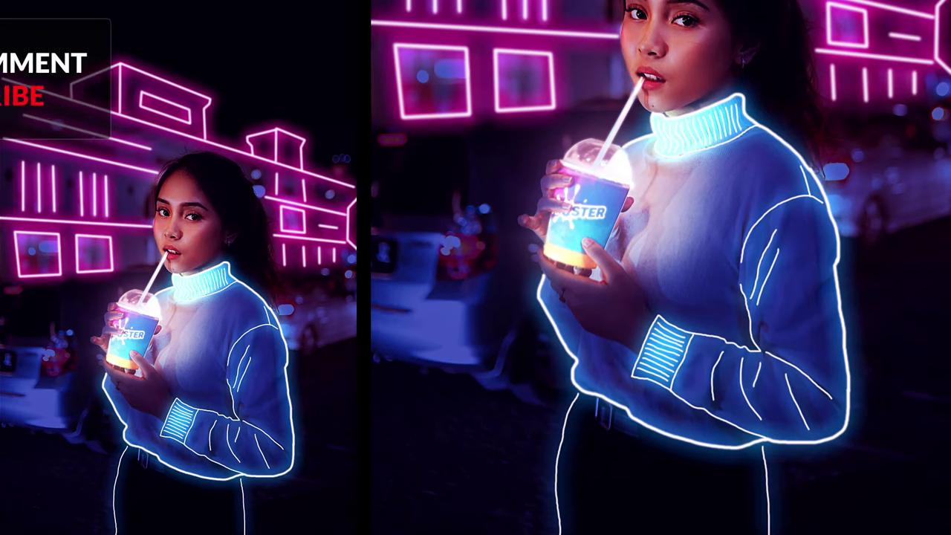